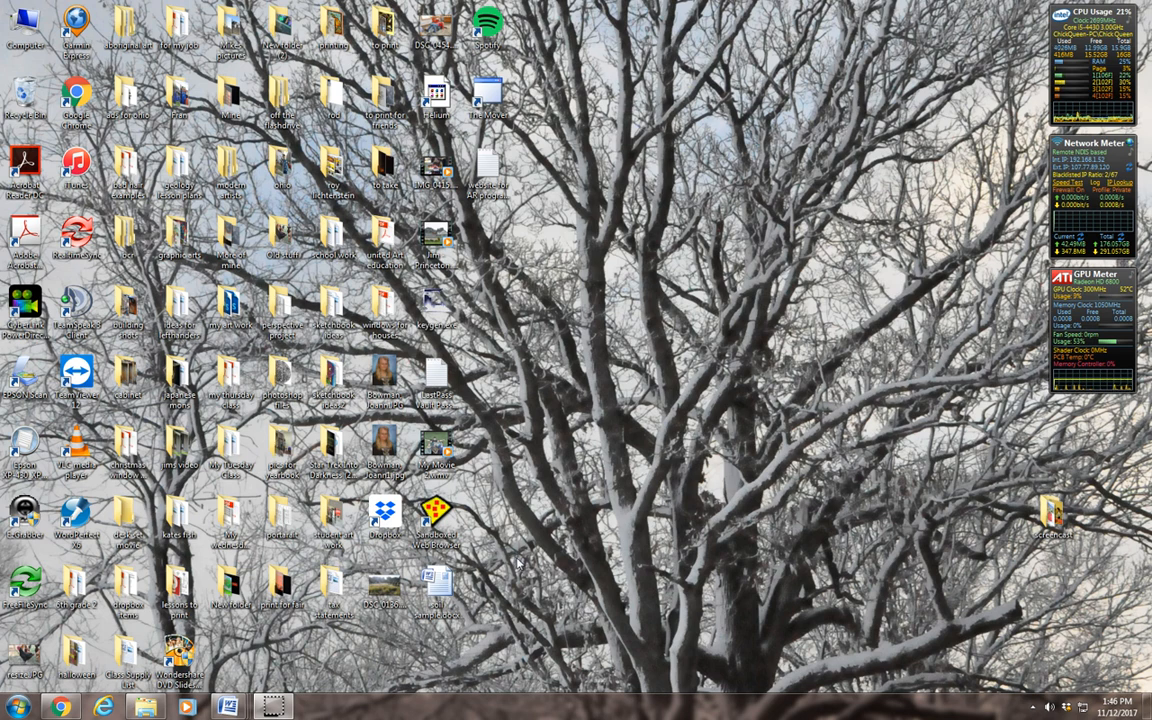
- Search the installed programs for "microsoft" to locate Microsoft Office Picture Manager
click(19, 707)
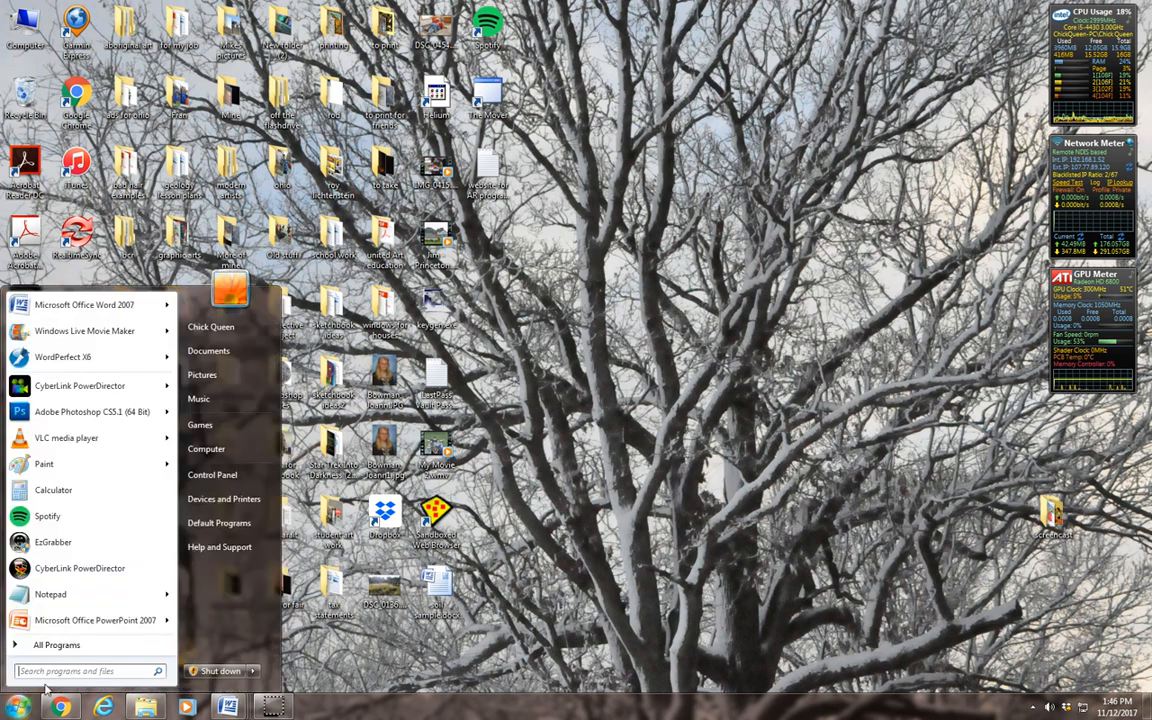
click(78, 670)
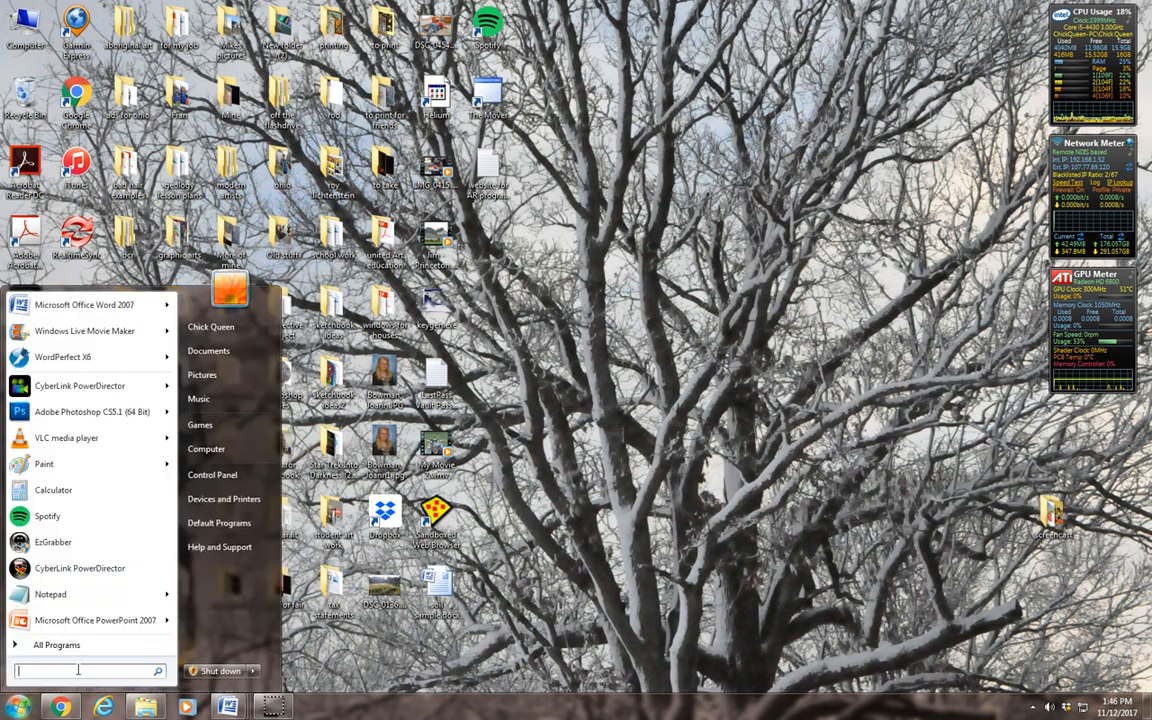
text(micro)
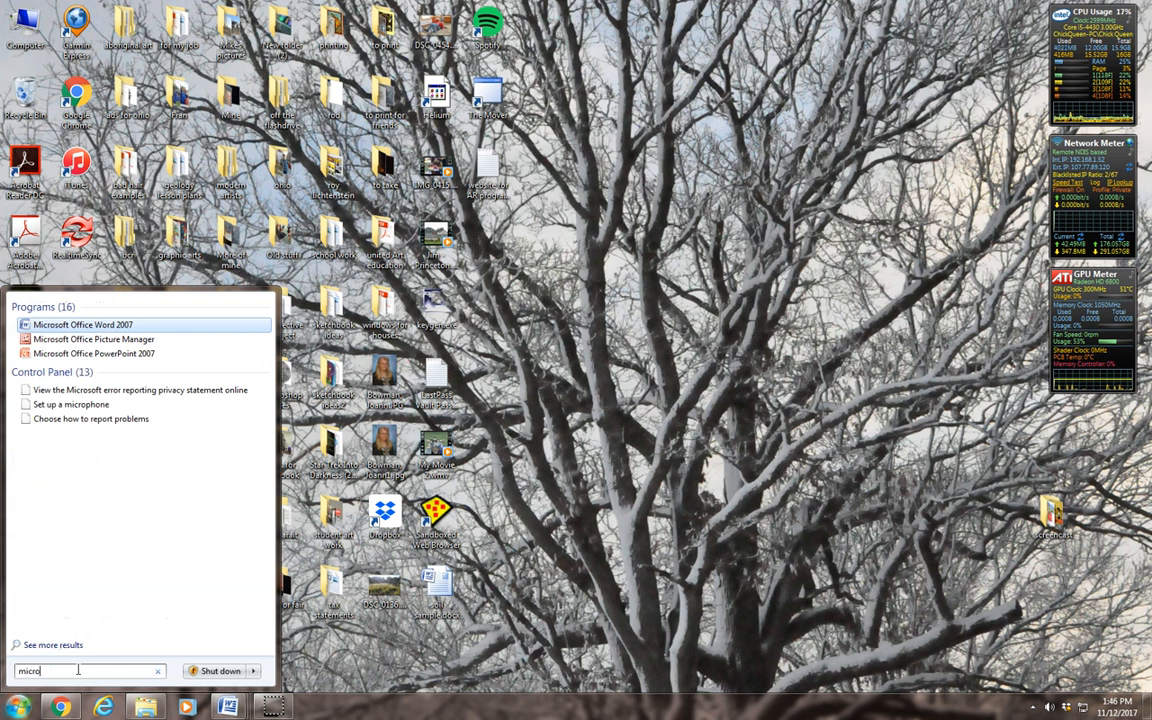
text(soft)
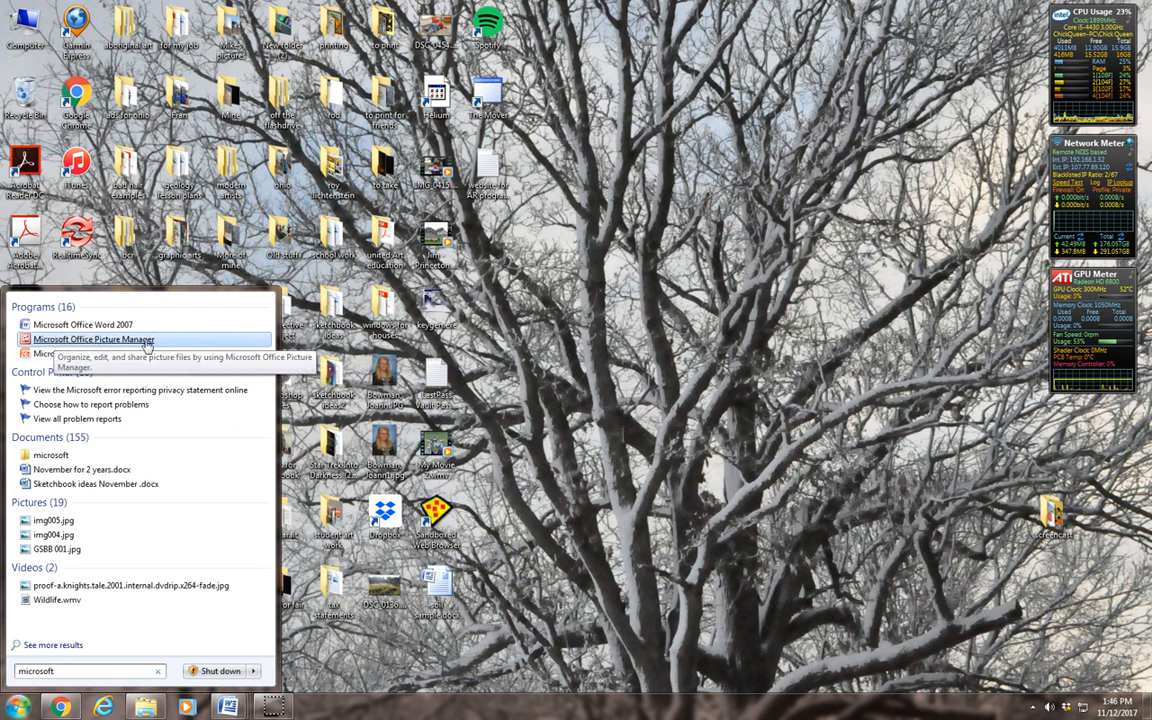
click(648, 478)
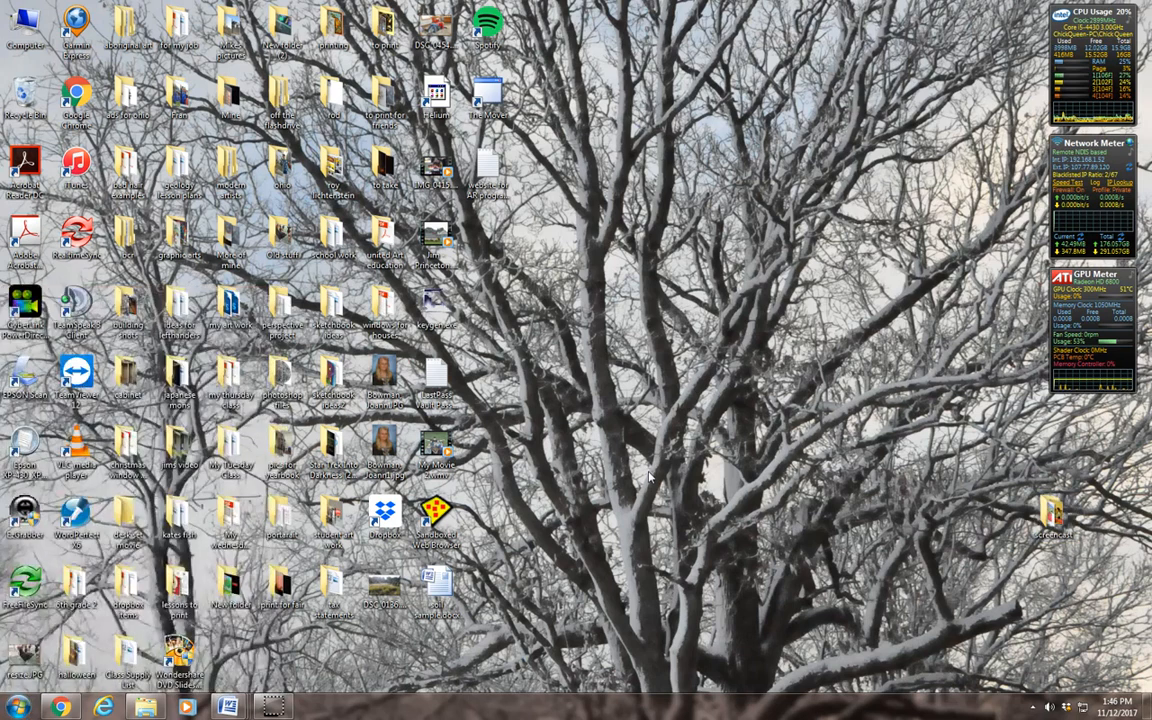
- Open color.JPG from the desktop's screencast folder in Microsoft Office Picture Manager and move the program window clear of the folder's other pictures
double_click(1052, 515)
drag(738, 193, 900, 293)
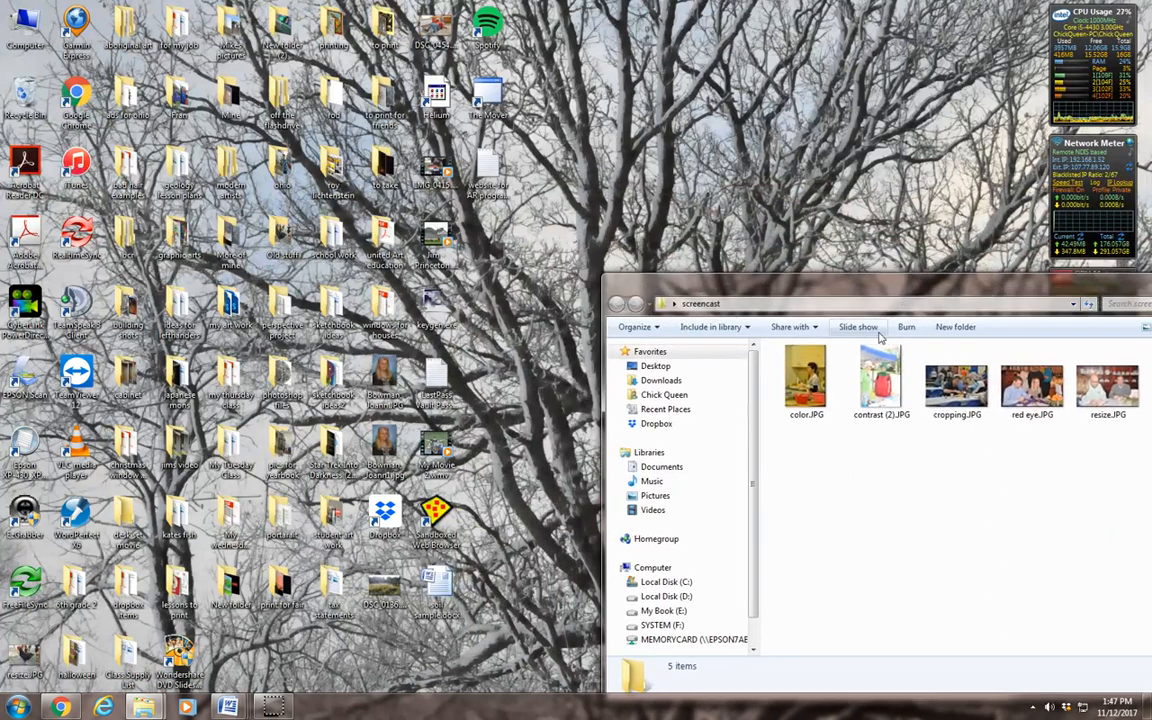
right_click(812, 377)
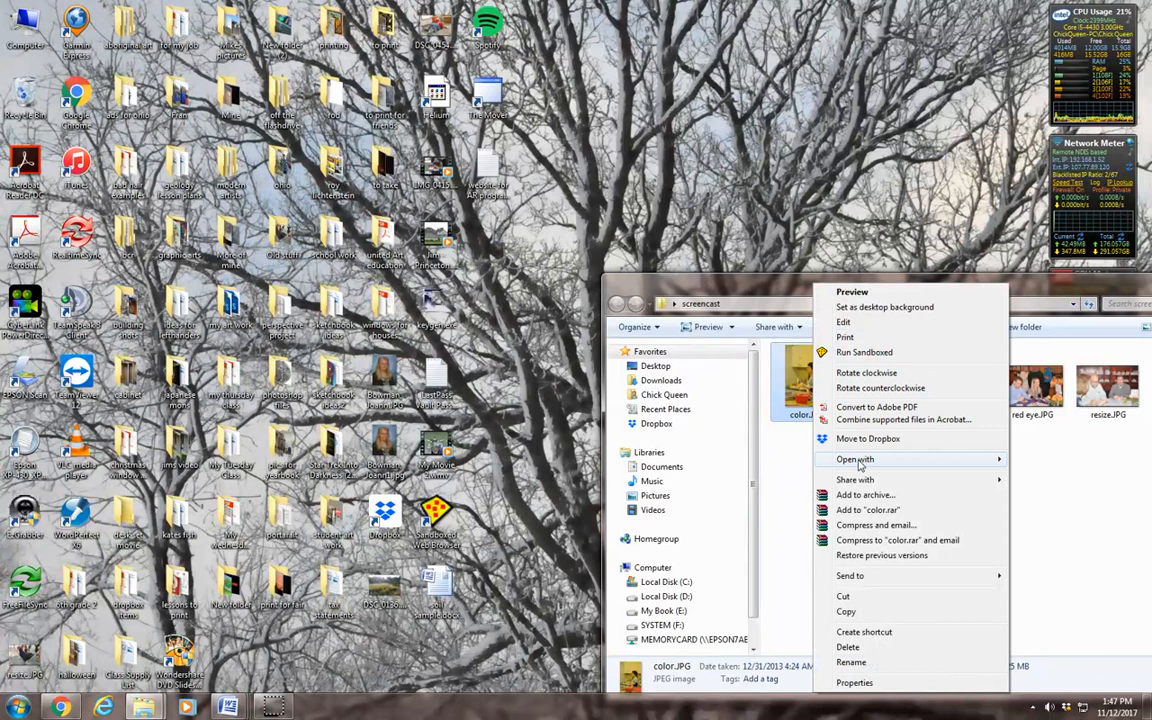
mouse_move(835, 462)
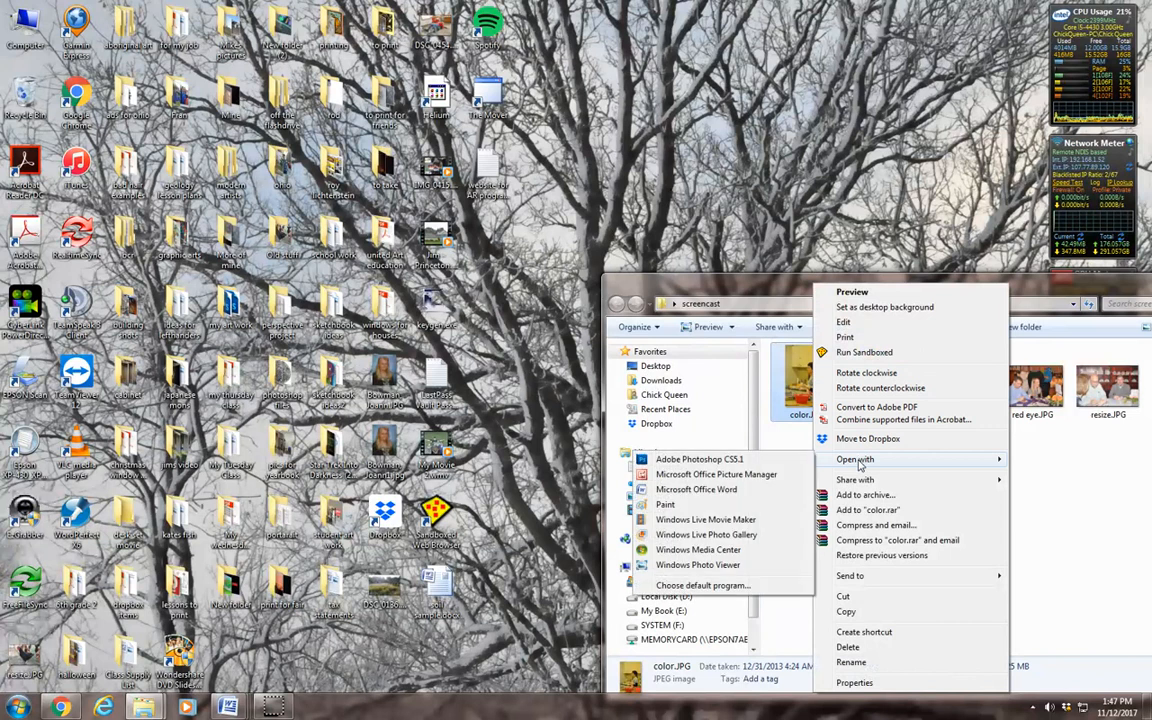
click(767, 475)
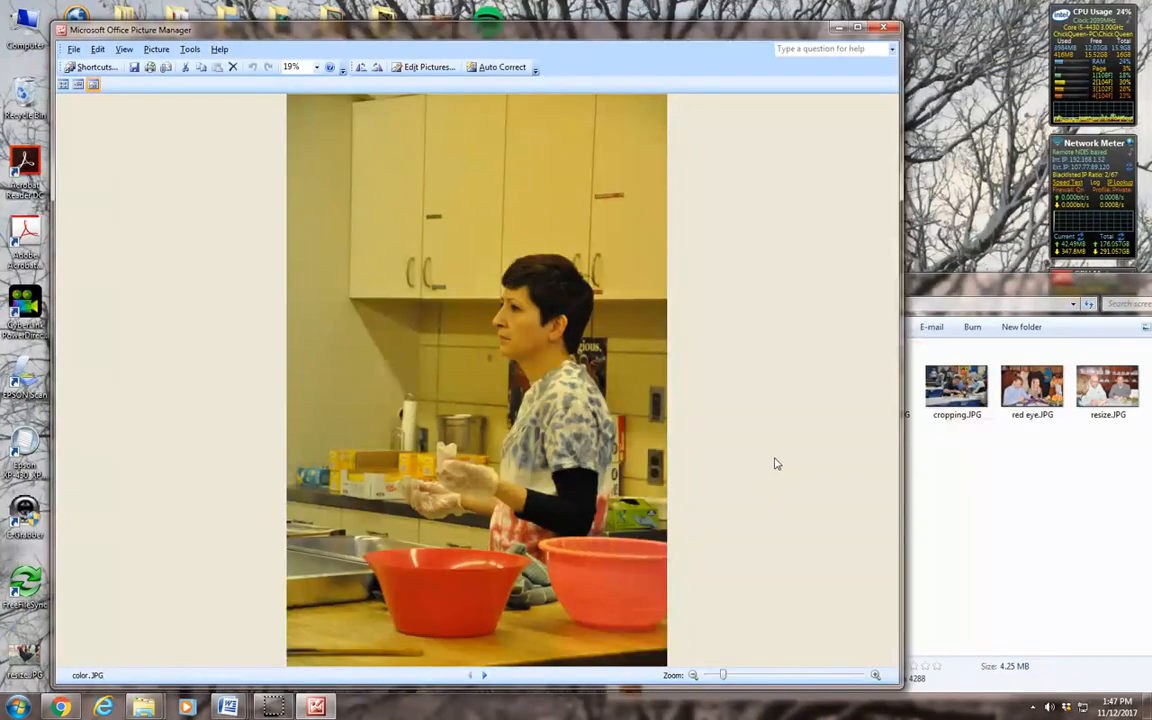
drag(579, 28, 527, 19)
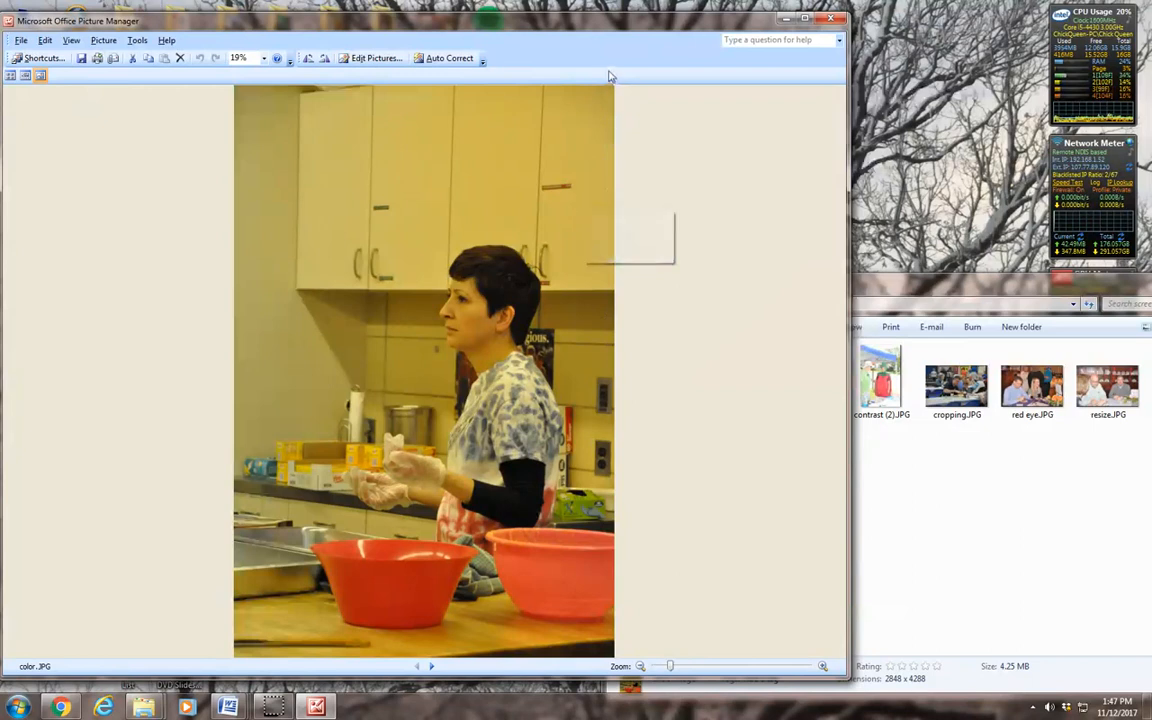
- Open the color adjustments for color.JPG and lower the saturation to about -33, fine-tuning it a few units lower
click(373, 58)
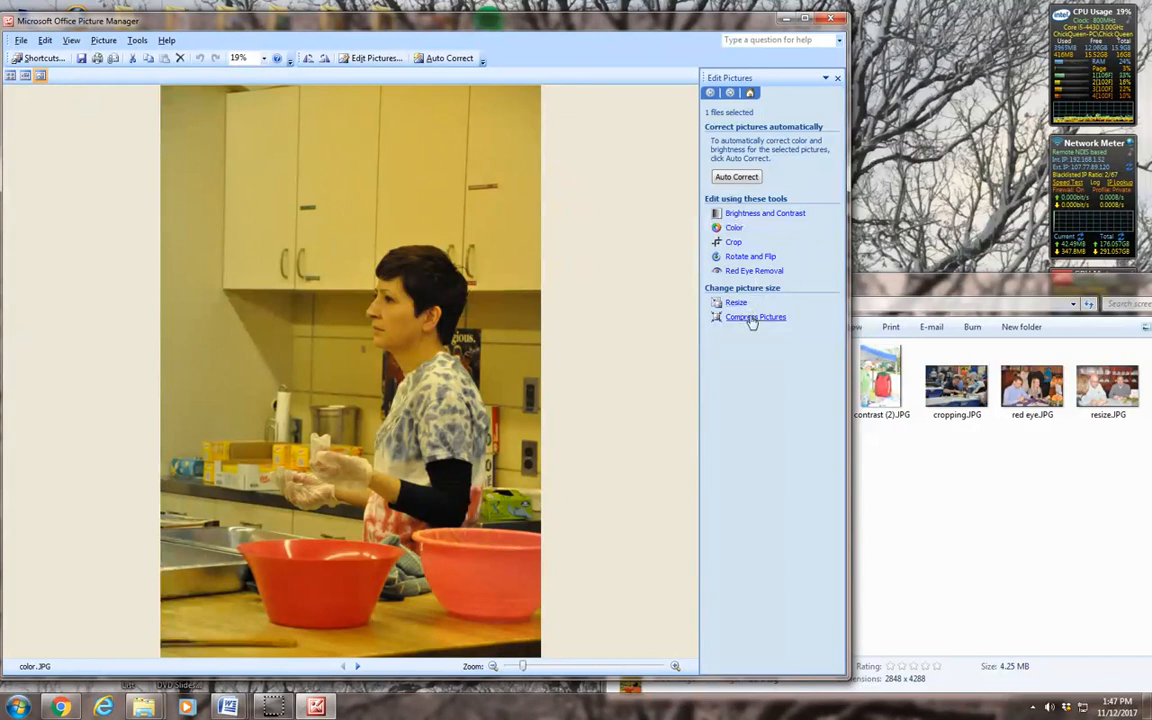
click(733, 229)
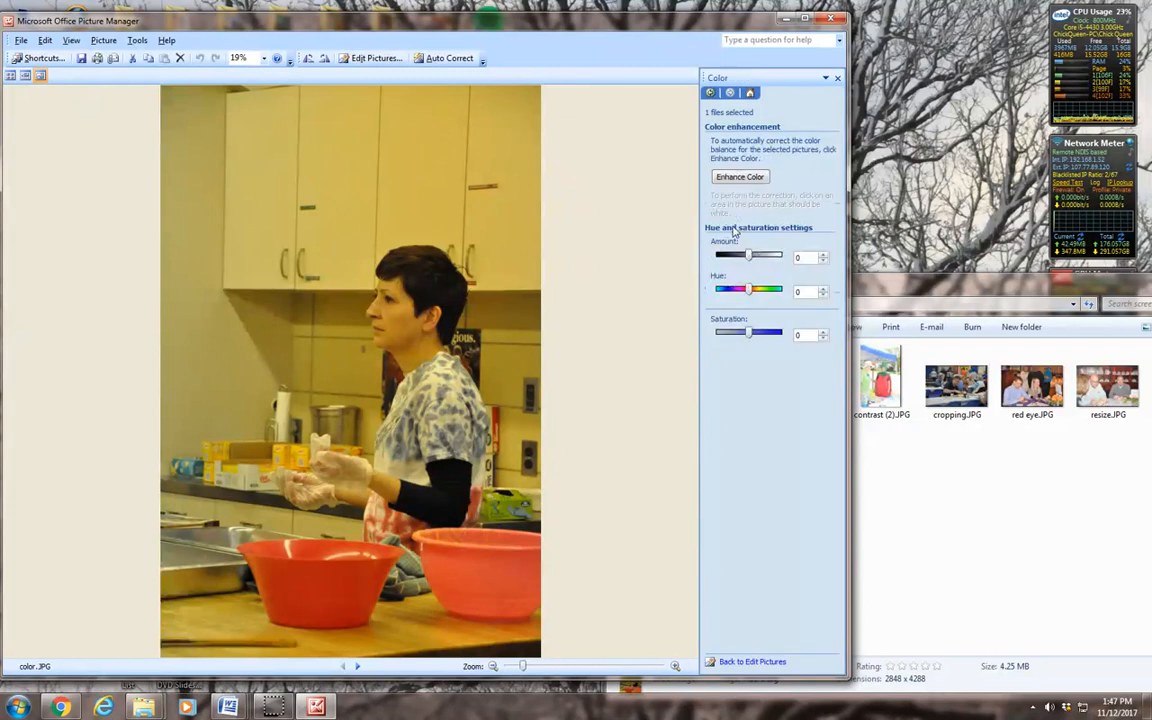
click(752, 336)
drag(751, 337, 741, 341)
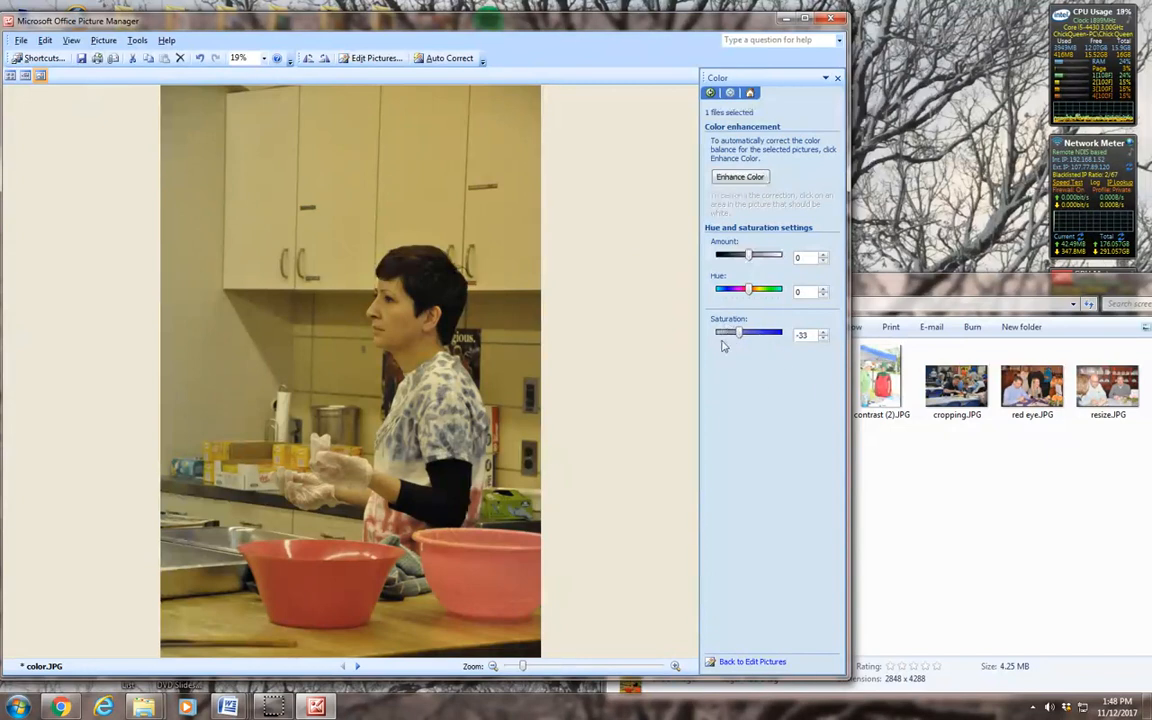
click(823, 339)
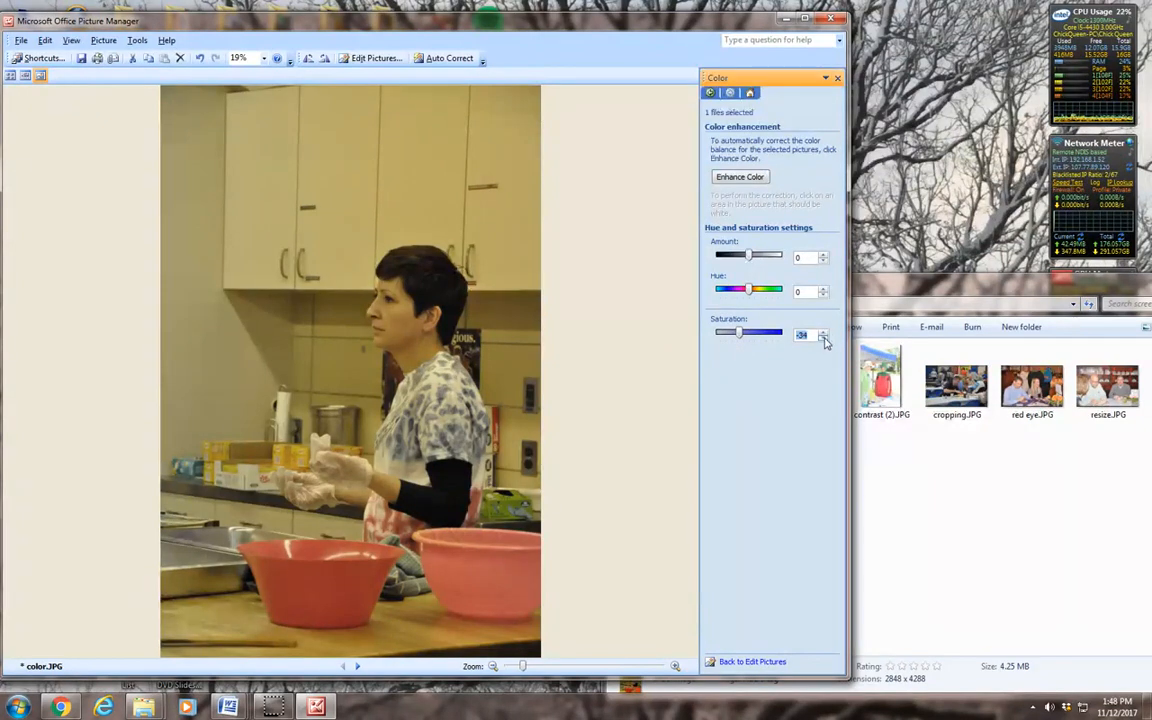
click(823, 339)
click(823, 339)
- Reset the saturation to 0 for comparison and set it to -36
click(812, 336)
double_click(792, 336)
text(0)
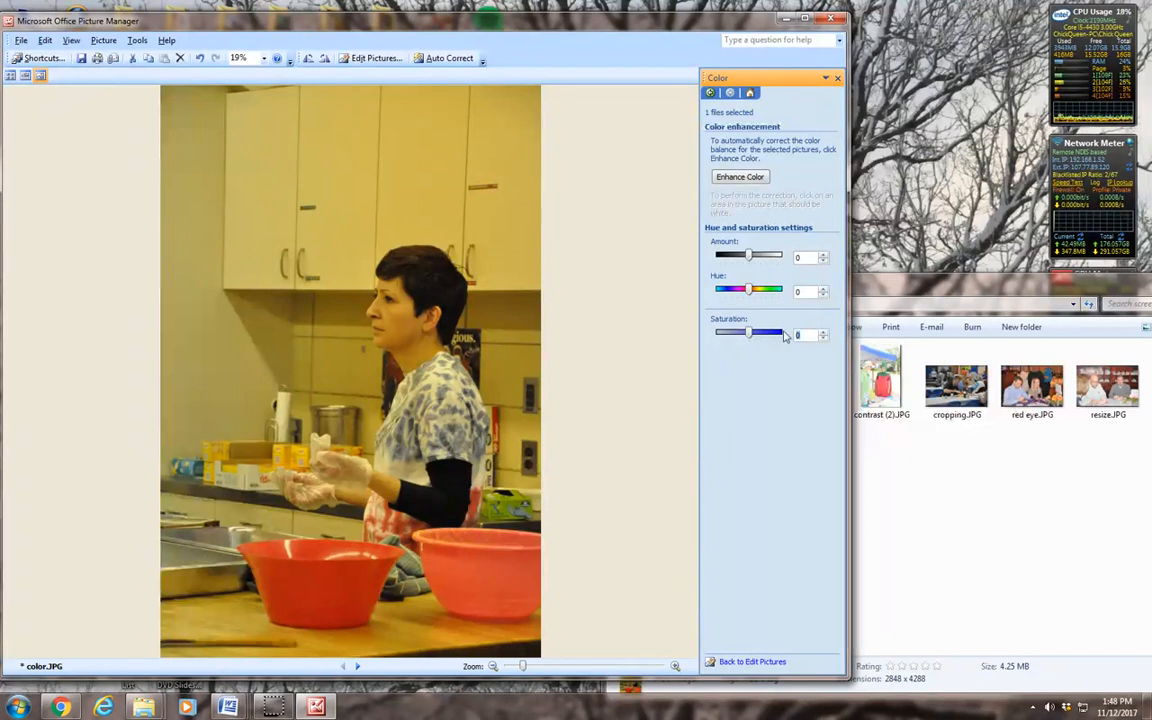
text(36)
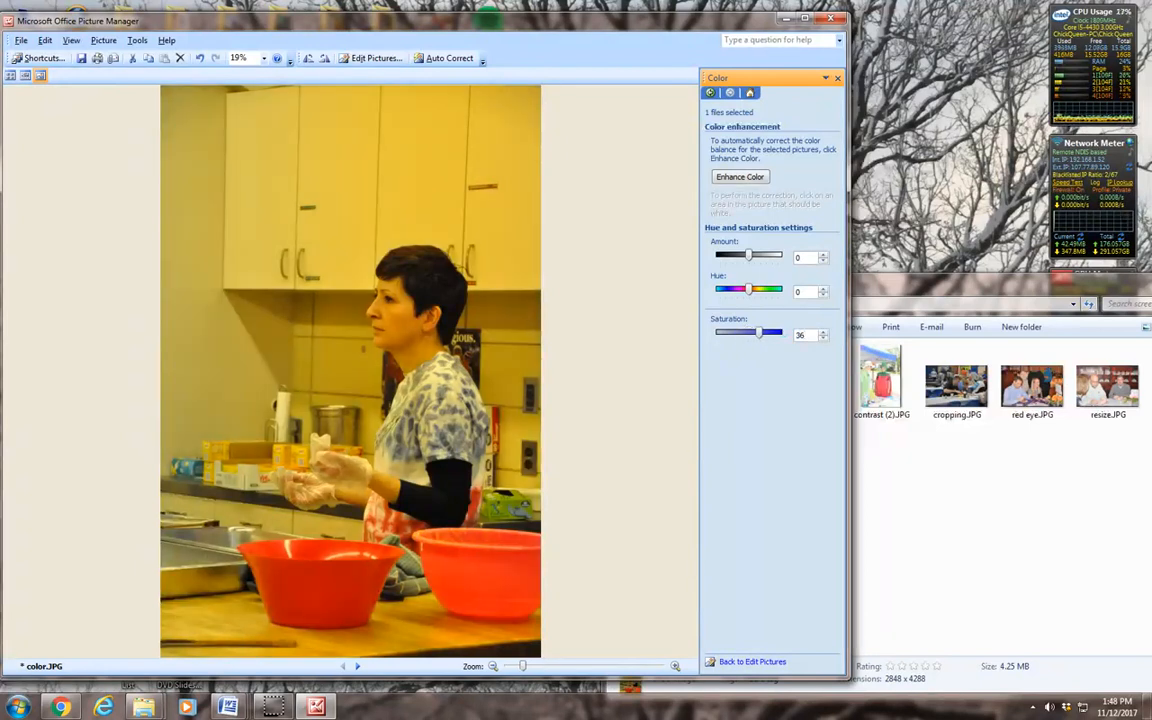
click(798, 334)
text(-36)
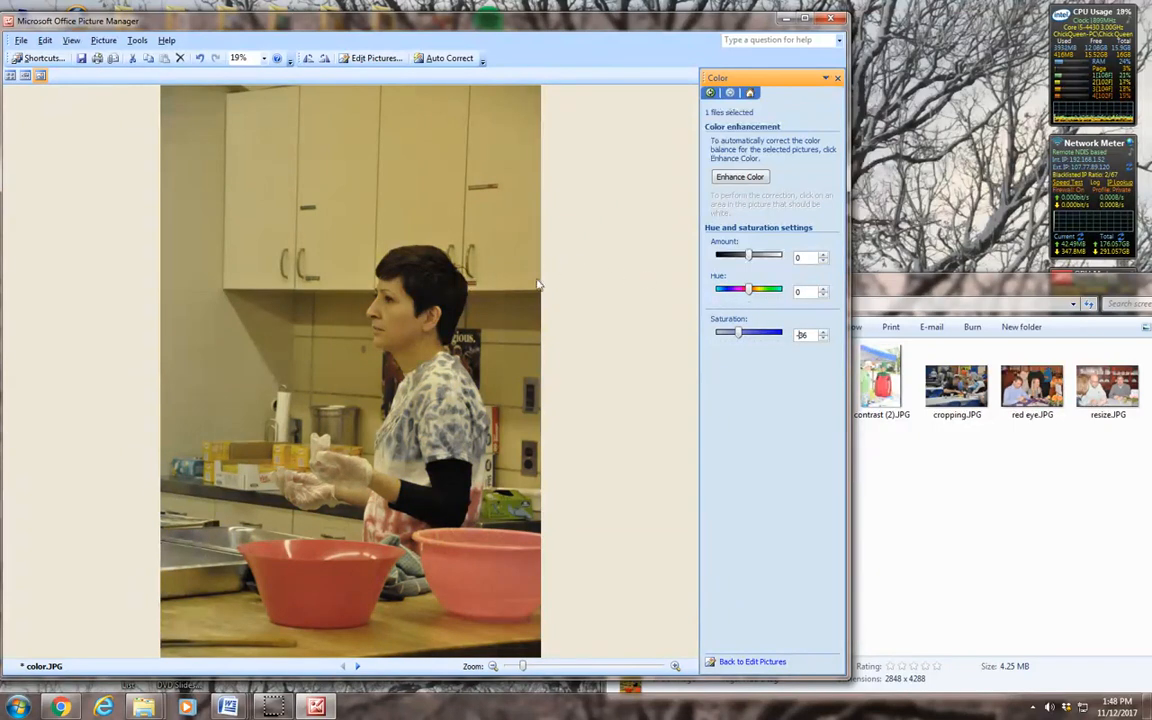
- Shift the picture's hue to about -8 and reposition the program window slightly
click(749, 292)
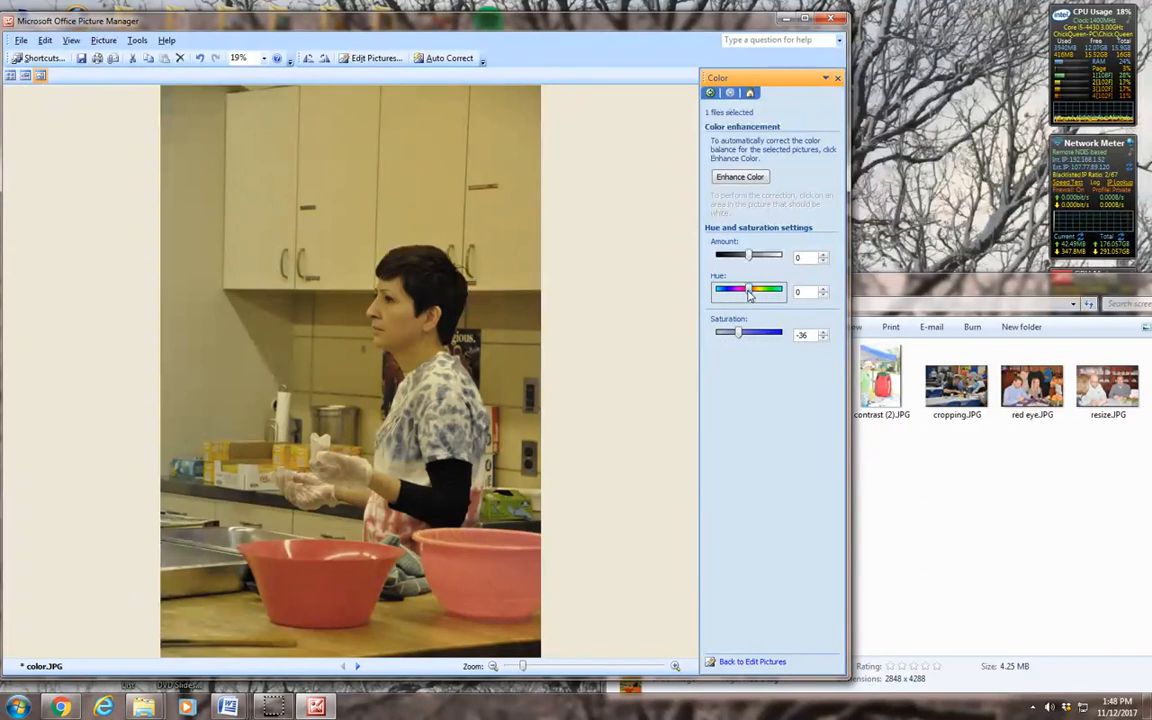
drag(750, 295, 748, 295)
click(530, 30)
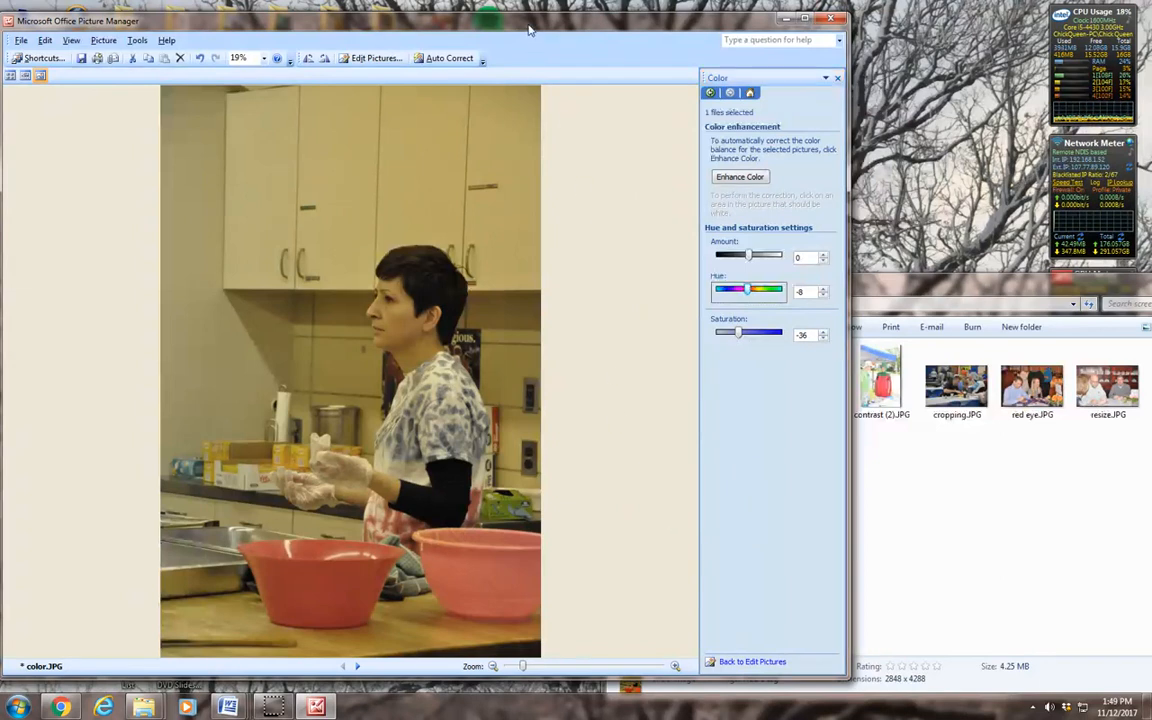
drag(530, 30, 555, 26)
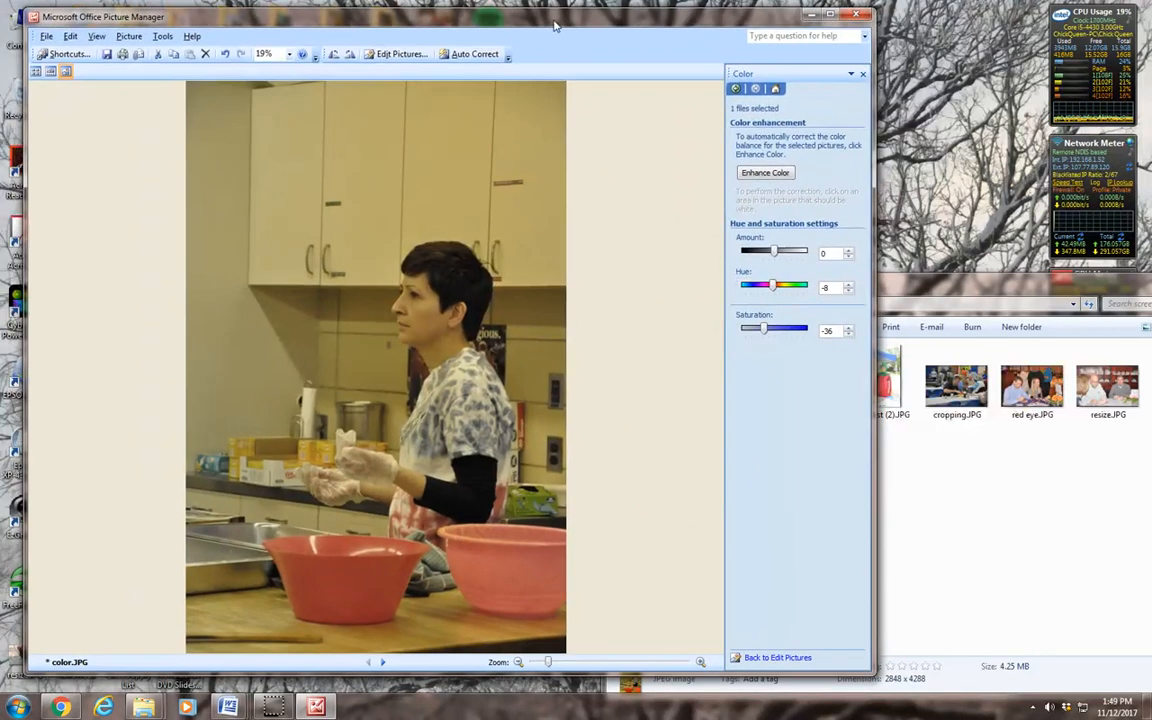
- Save the corrected picture as "color copy.jpg" in the screencast folder and close Picture Manager without saving changes to the original
click(45, 37)
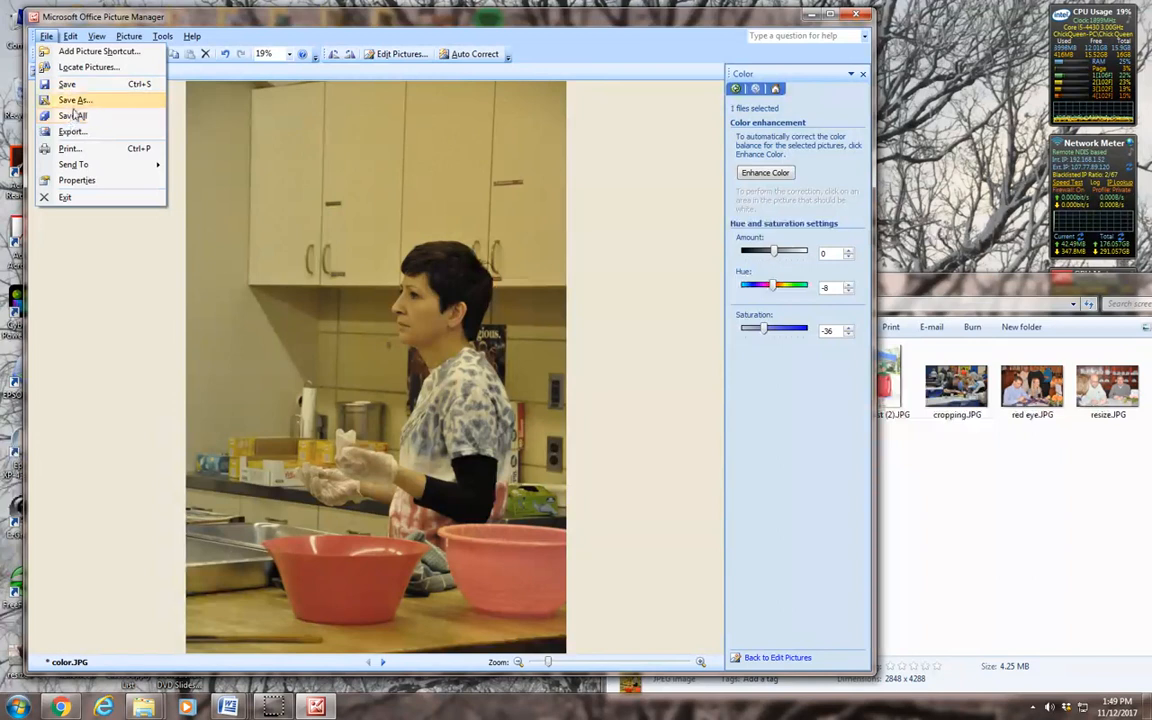
click(78, 103)
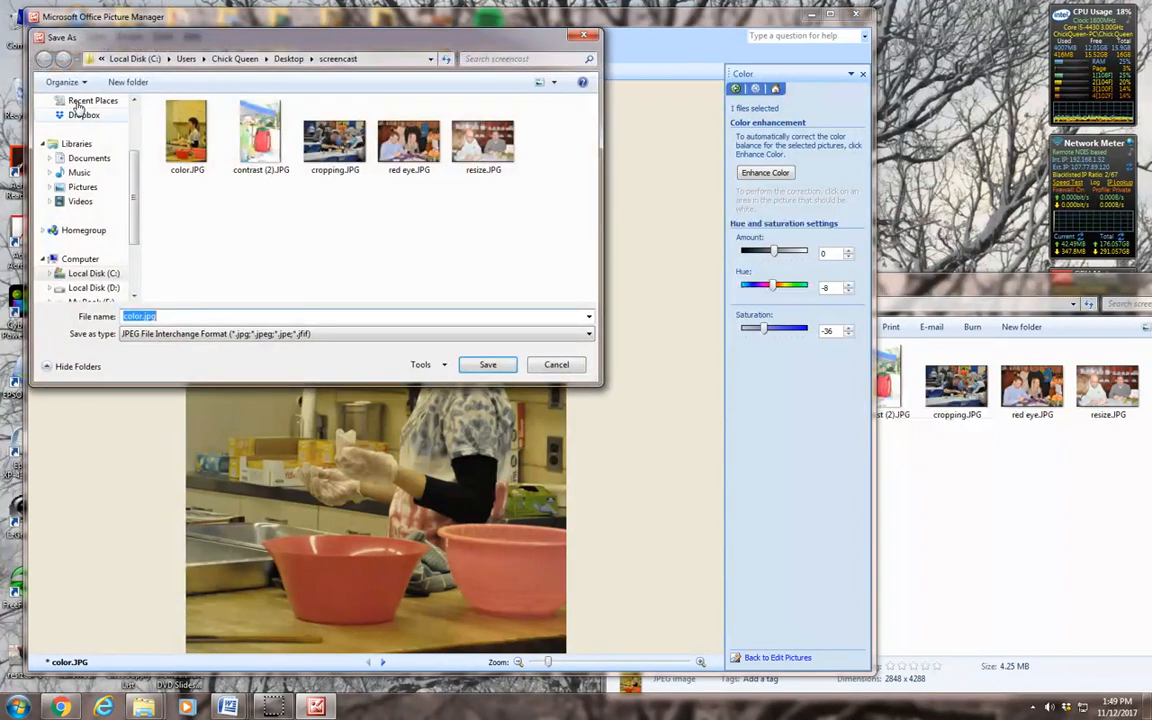
click(150, 316)
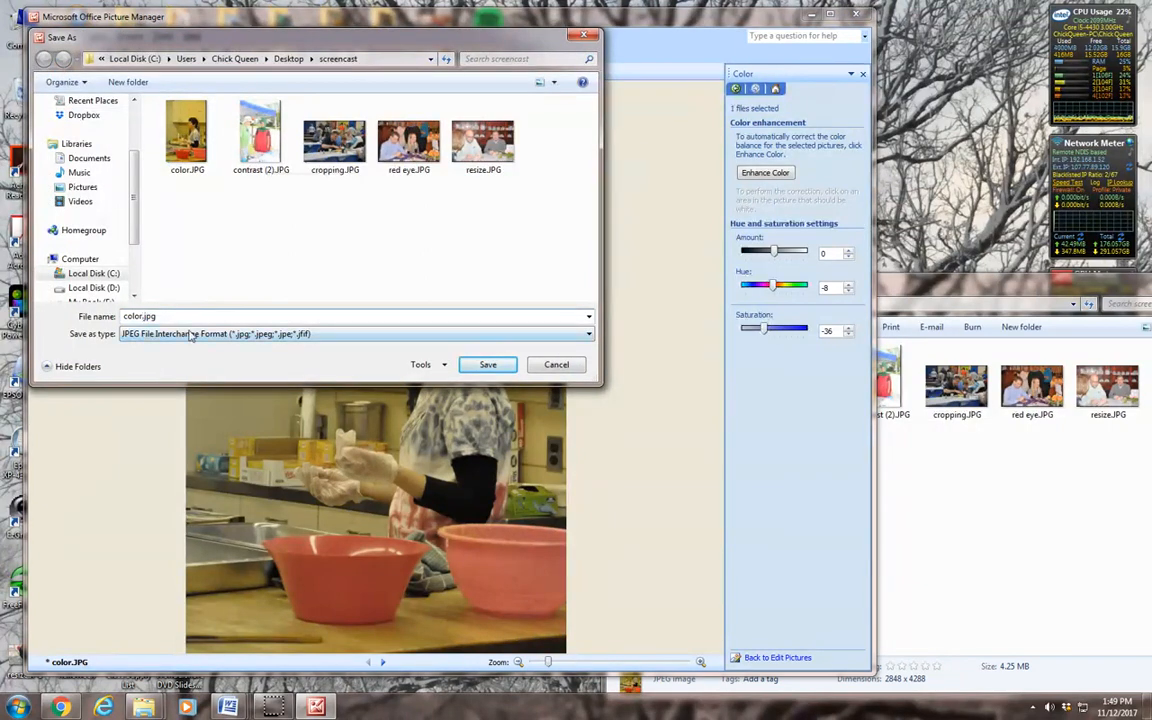
text(copy)
click(487, 366)
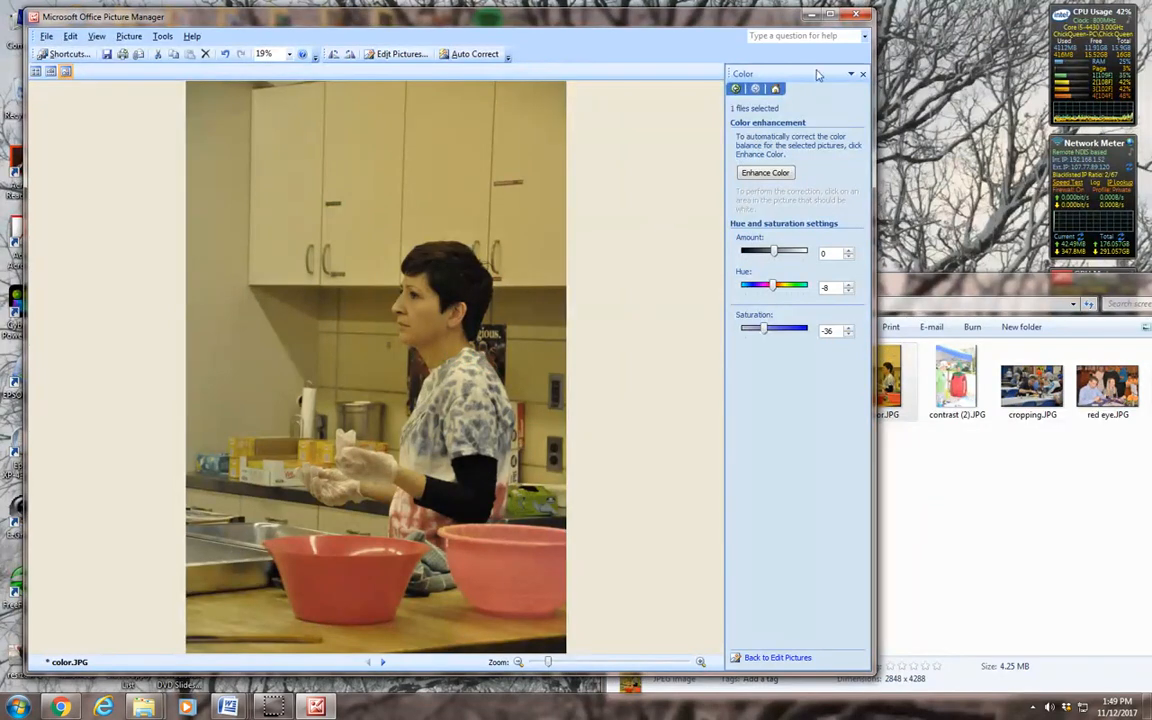
click(856, 15)
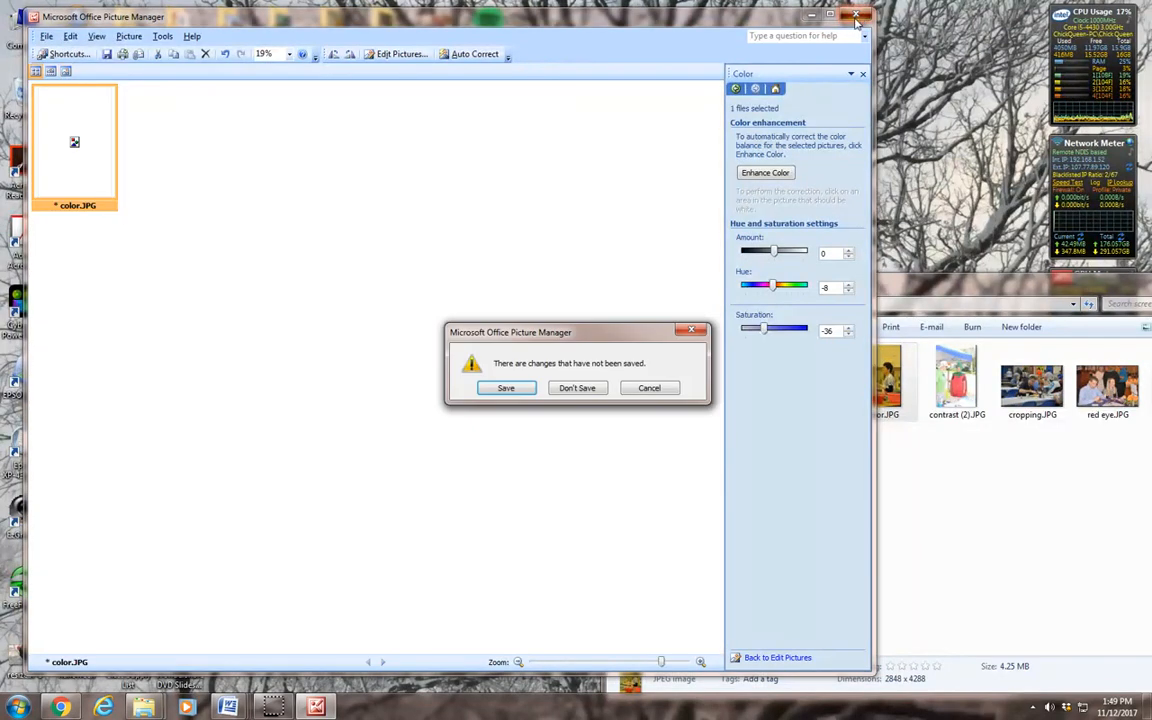
click(583, 390)
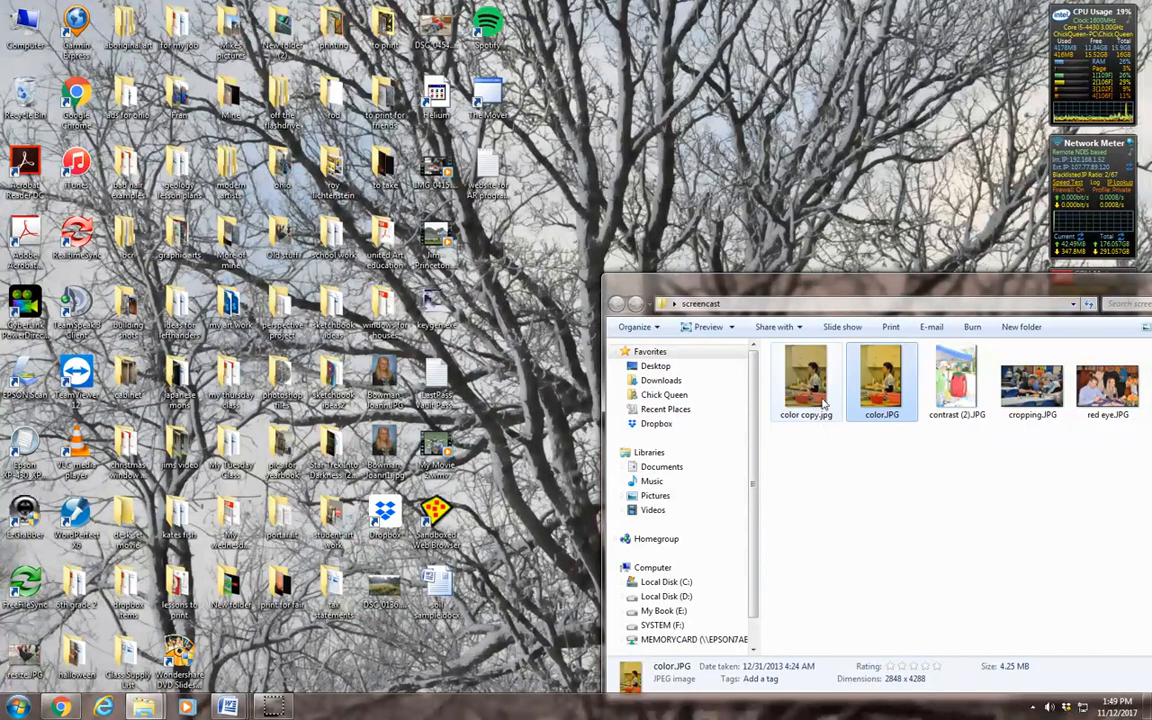
- Open contrast (2).JPG in Microsoft Office Picture Manager and bring up its brightness and contrast settings
right_click(960, 388)
mouse_move(990, 467)
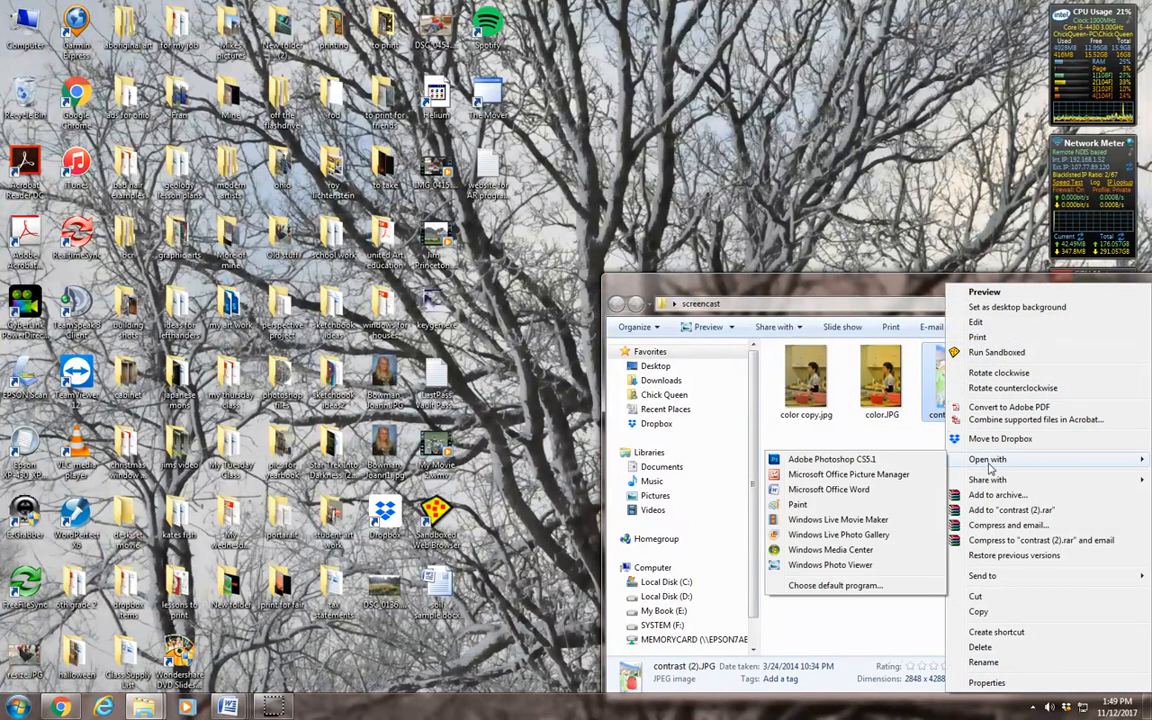
click(858, 476)
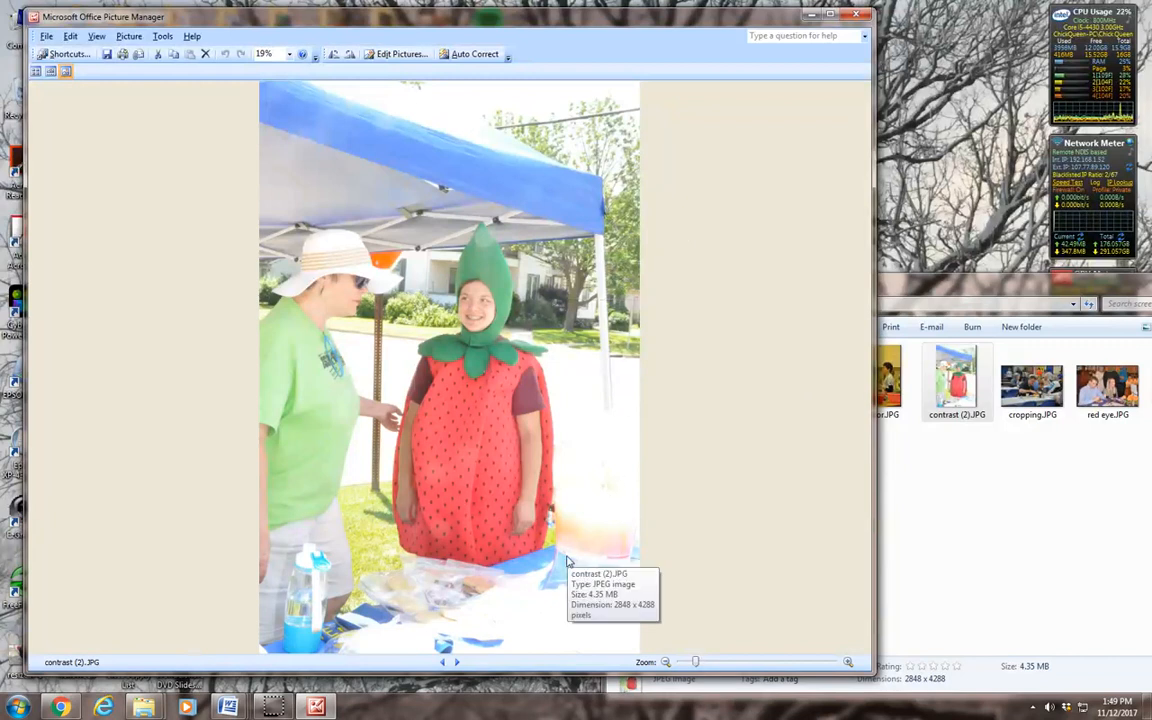
click(392, 55)
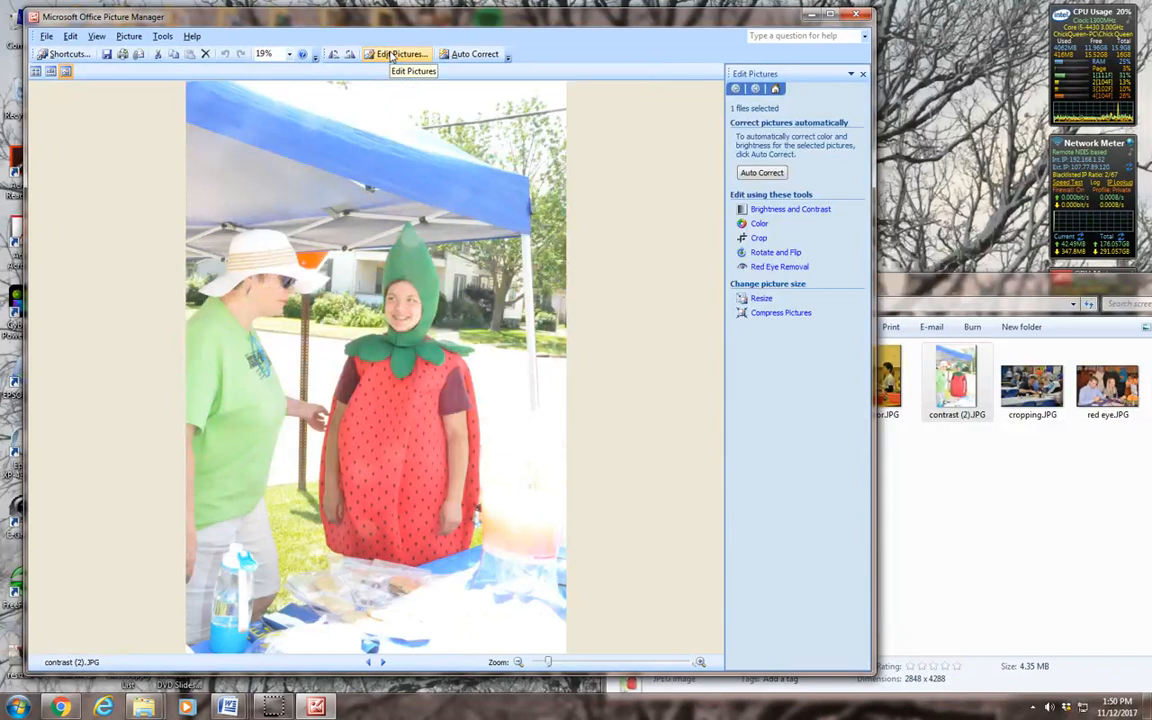
click(818, 210)
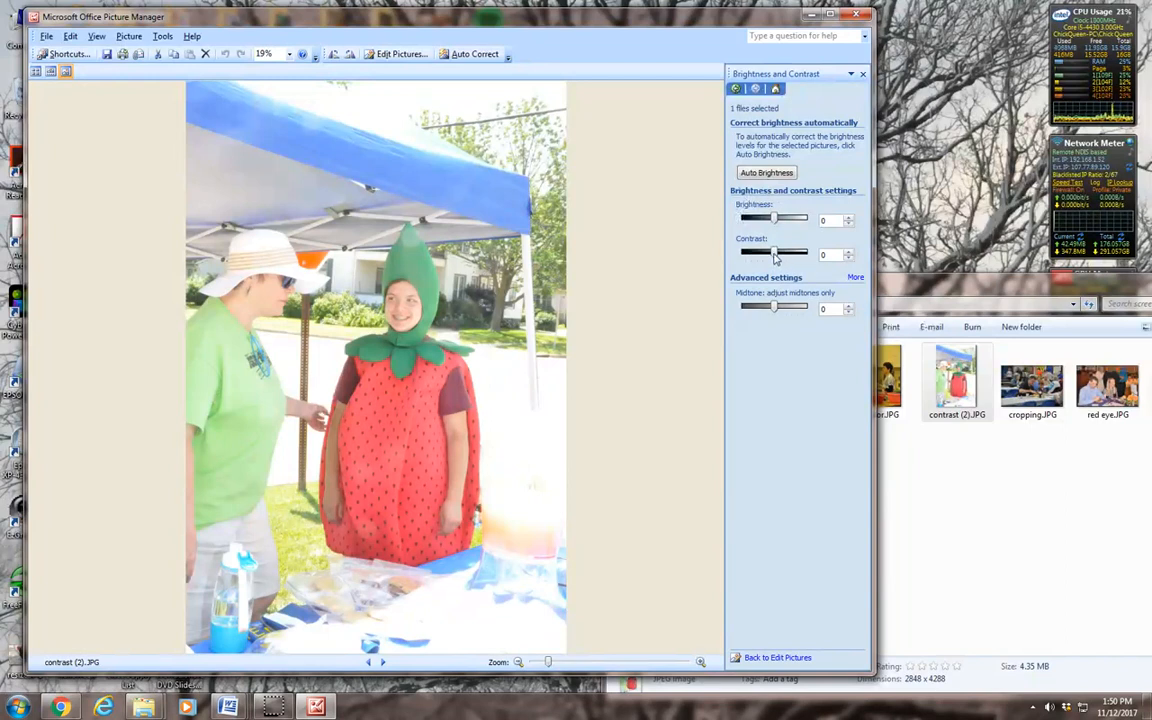
- Try lowering the picture's contrast to about -30 and reset it to 0
drag(775, 257, 766, 255)
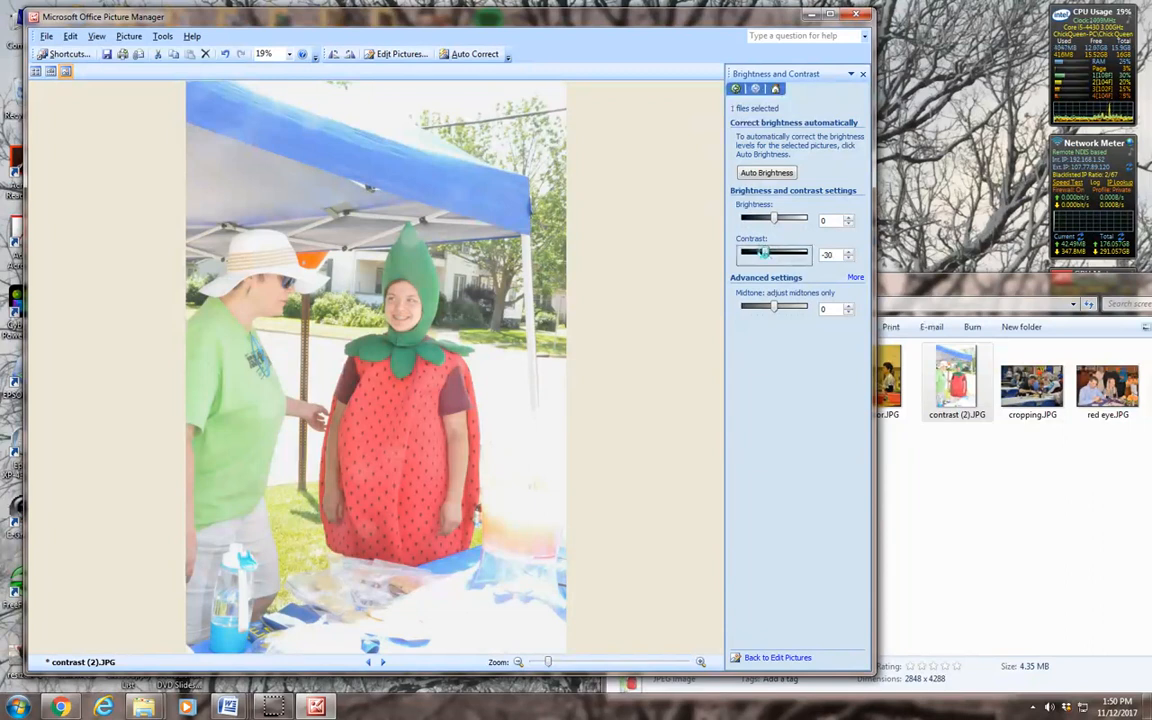
click(766, 255)
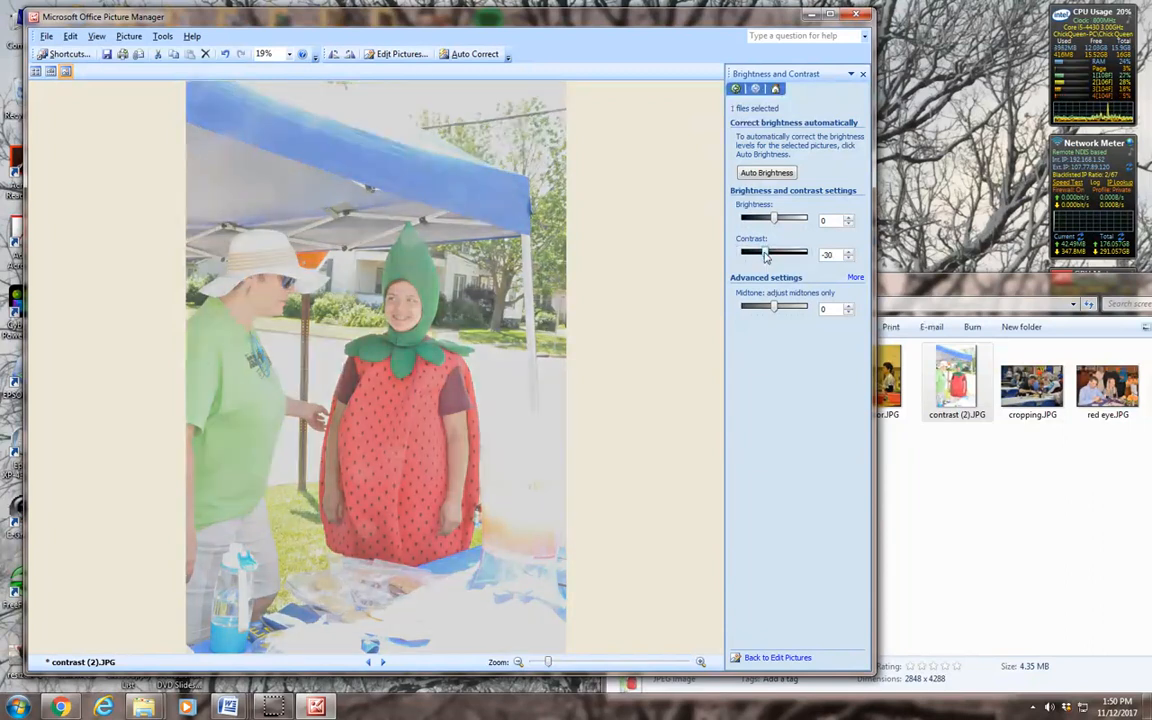
double_click(822, 255)
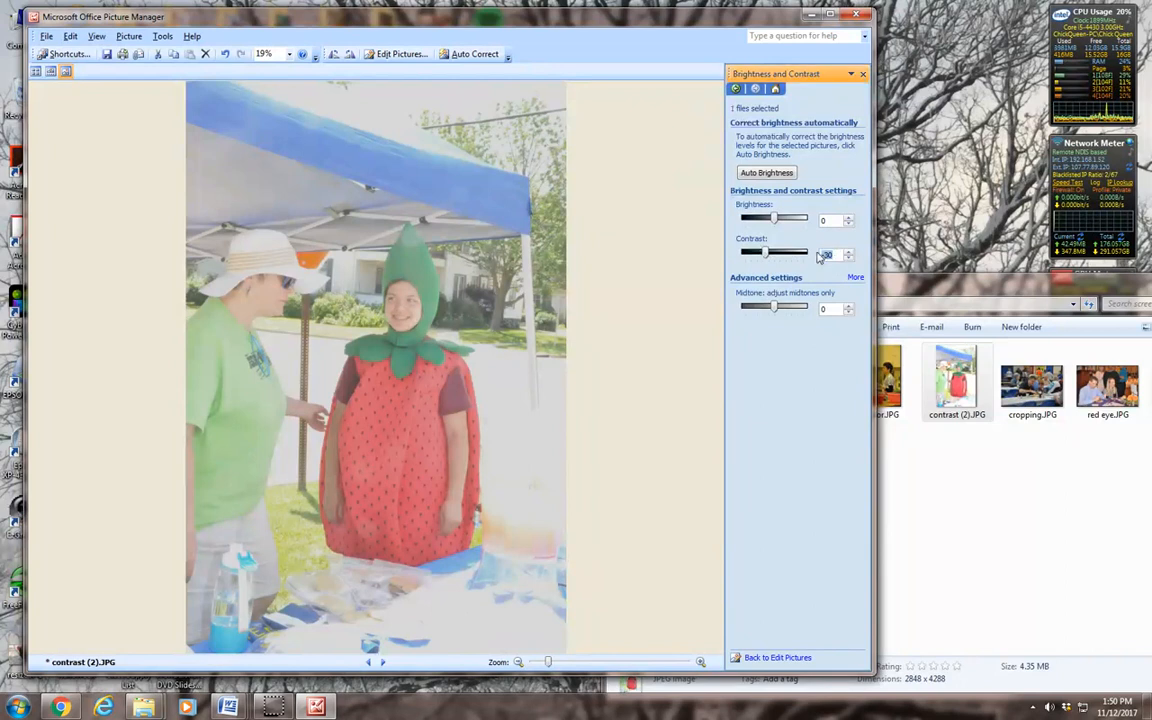
text(0)
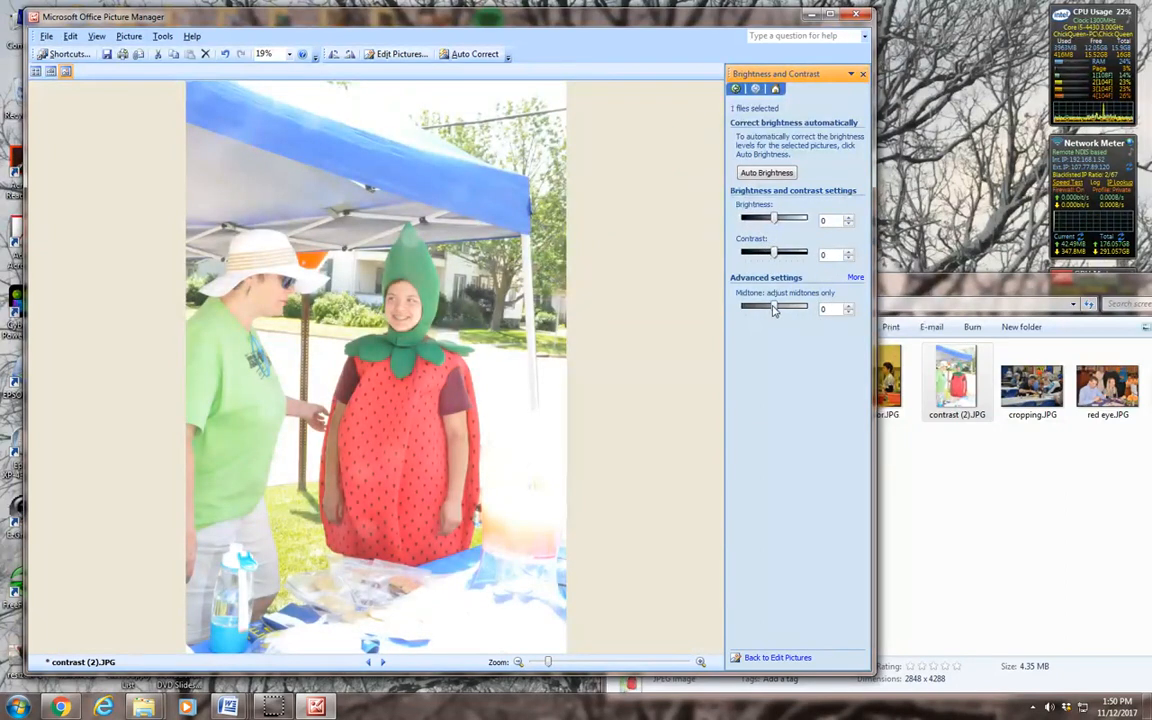
- Darken the midtones of the strawberry costume picture to about -40
drag(775, 311, 763, 311)
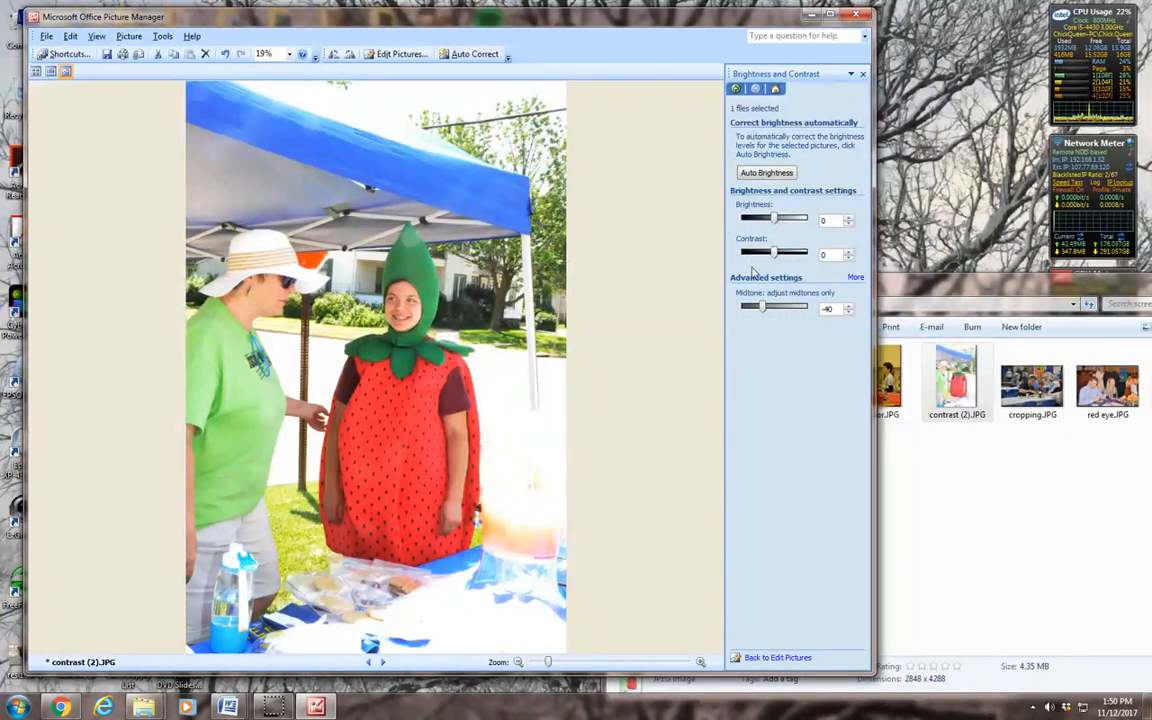
- Fine-tune the strawberry costume picture to about -7 brightness, -4 contrast and -38 midtones
drag(773, 254, 772, 254)
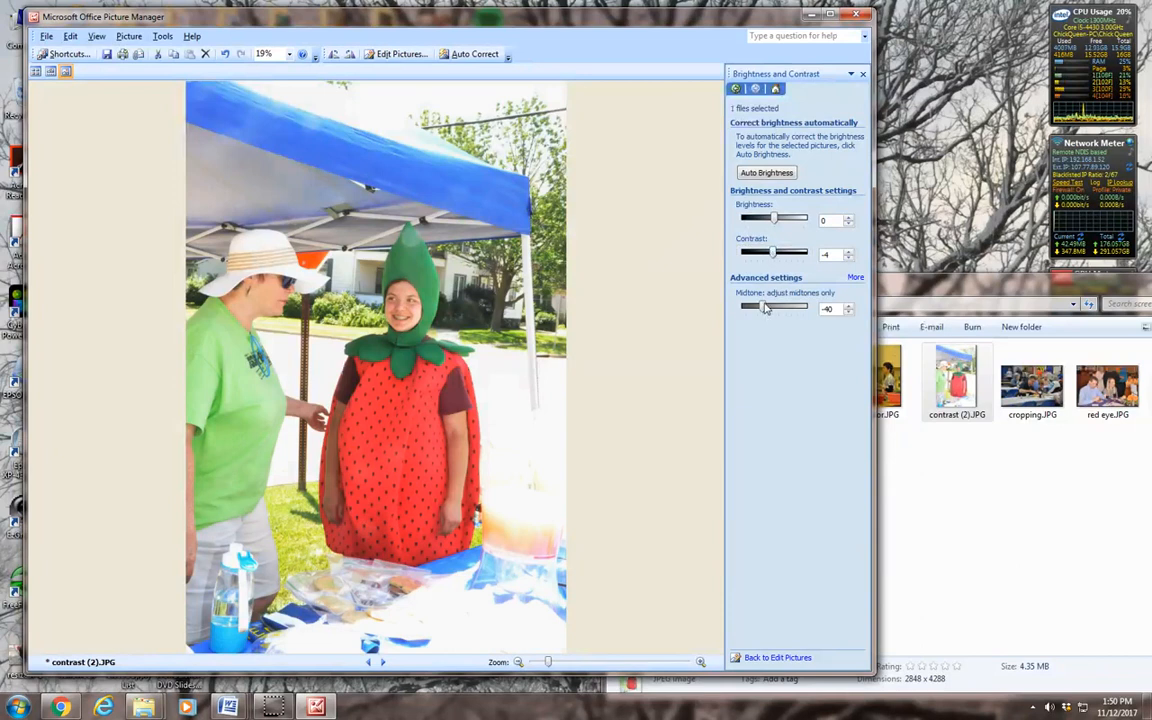
click(831, 310)
drag(833, 313, 818, 313)
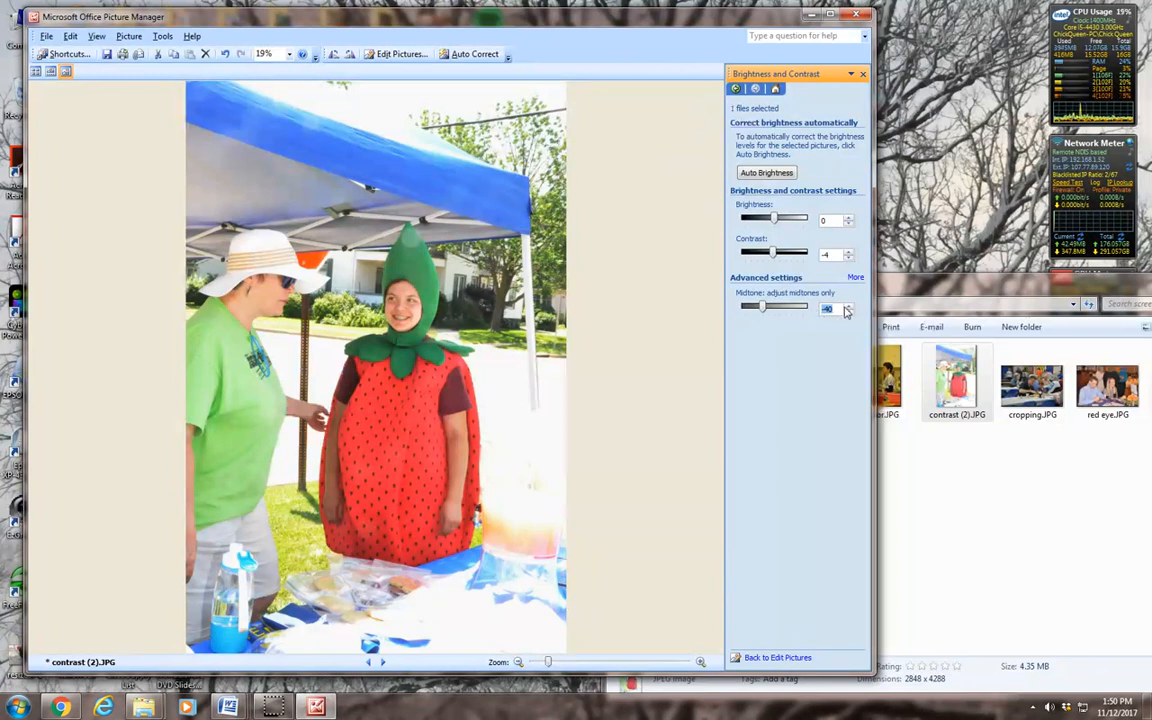
click(848, 304)
click(848, 306)
click(828, 312)
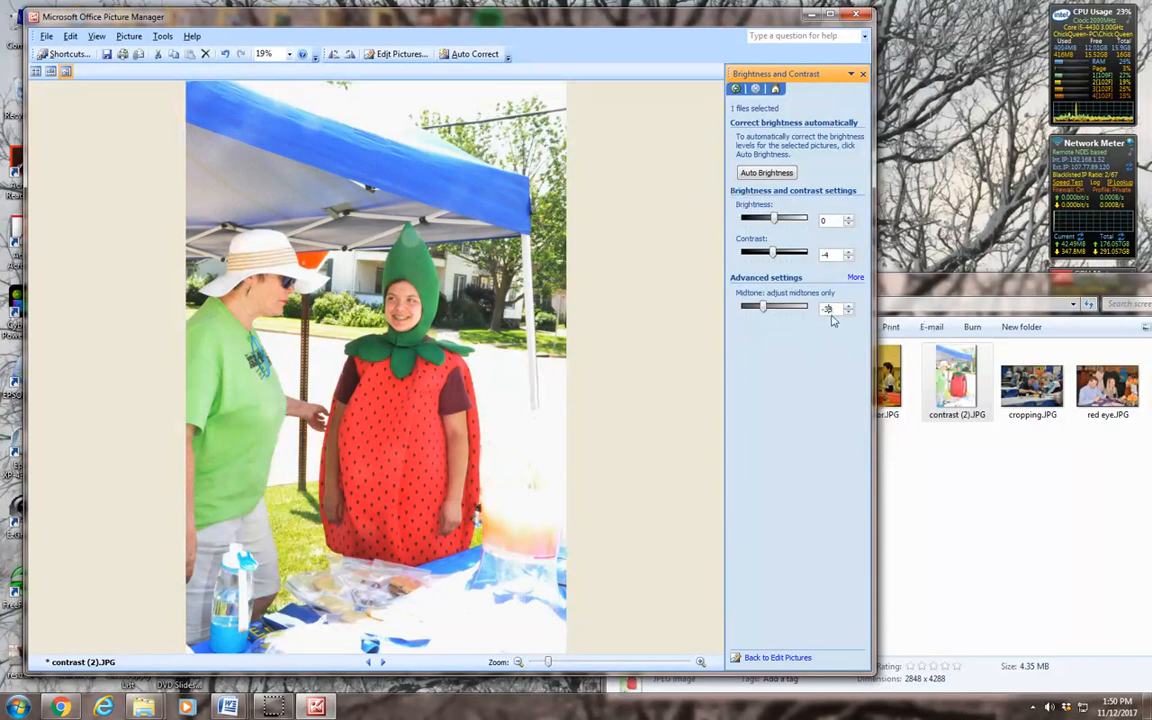
click(775, 222)
drag(775, 222, 768, 224)
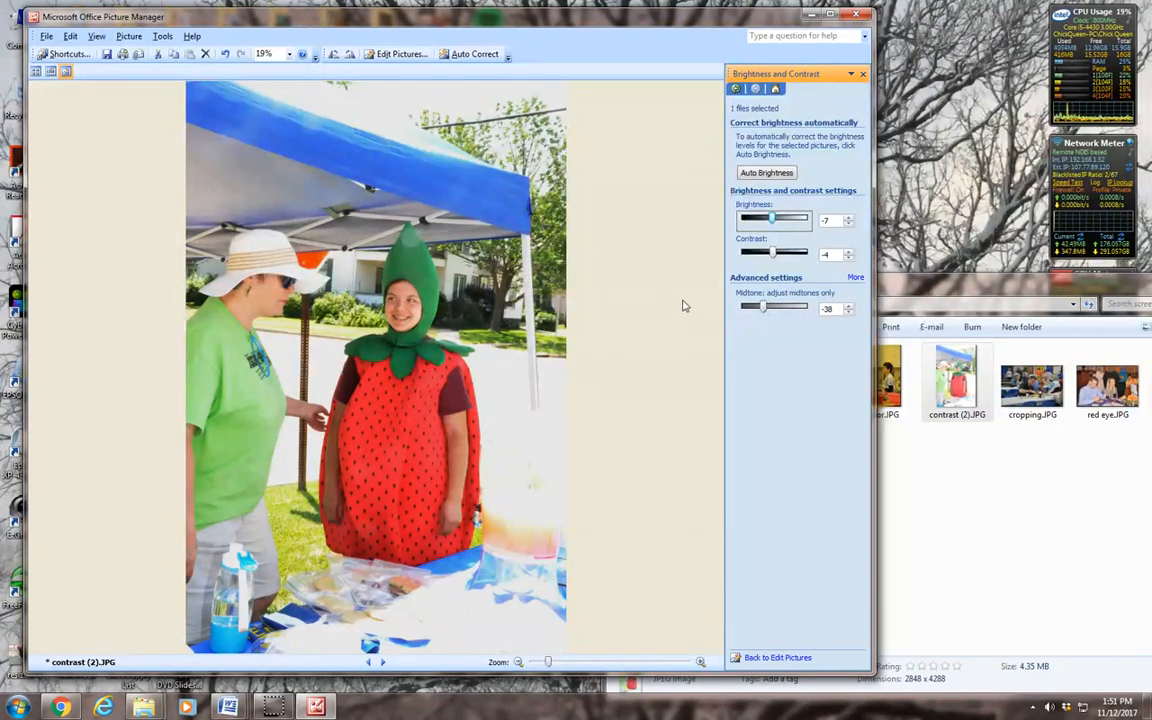
- Save the corrected picture as "contrastcopy(2).jpg" in the screencast folder and close Picture Manager without saving changes to the original
click(46, 37)
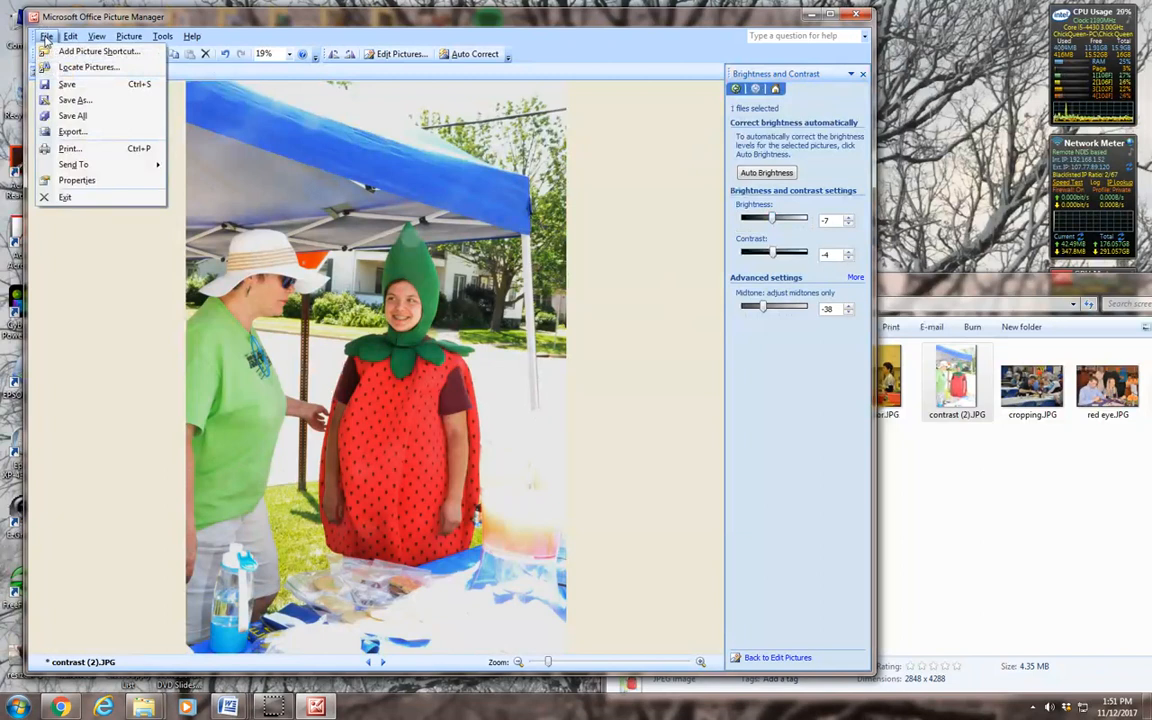
click(66, 101)
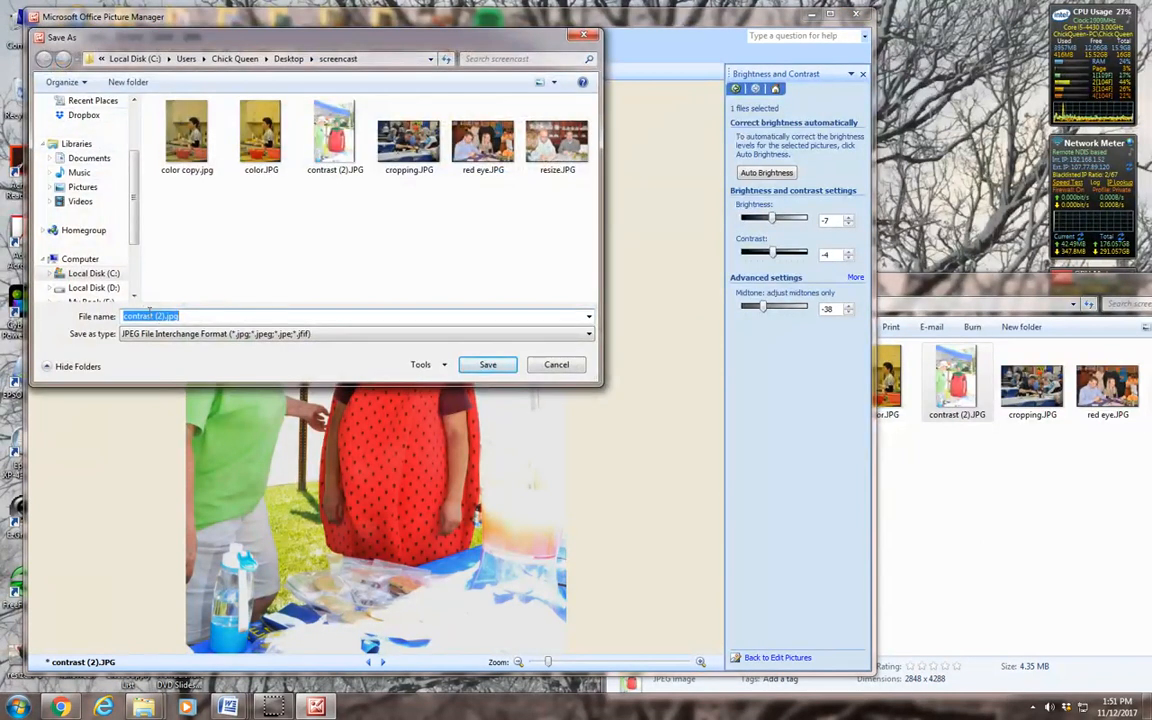
click(154, 316)
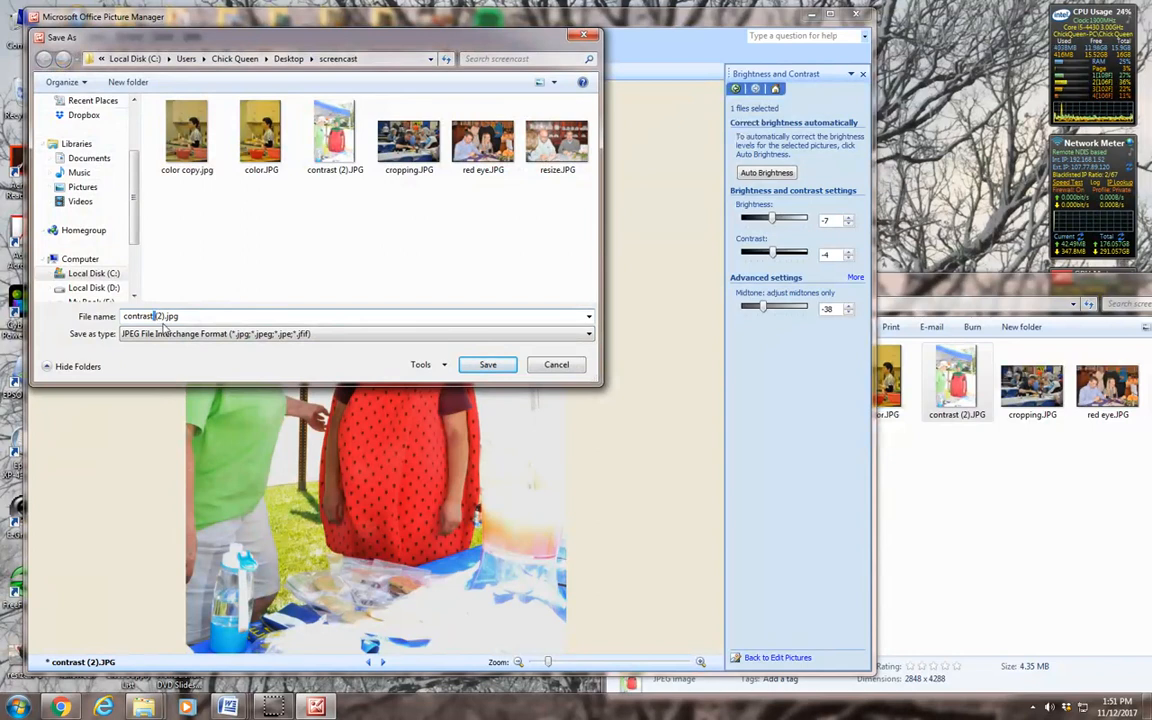
text(copy)
click(487, 364)
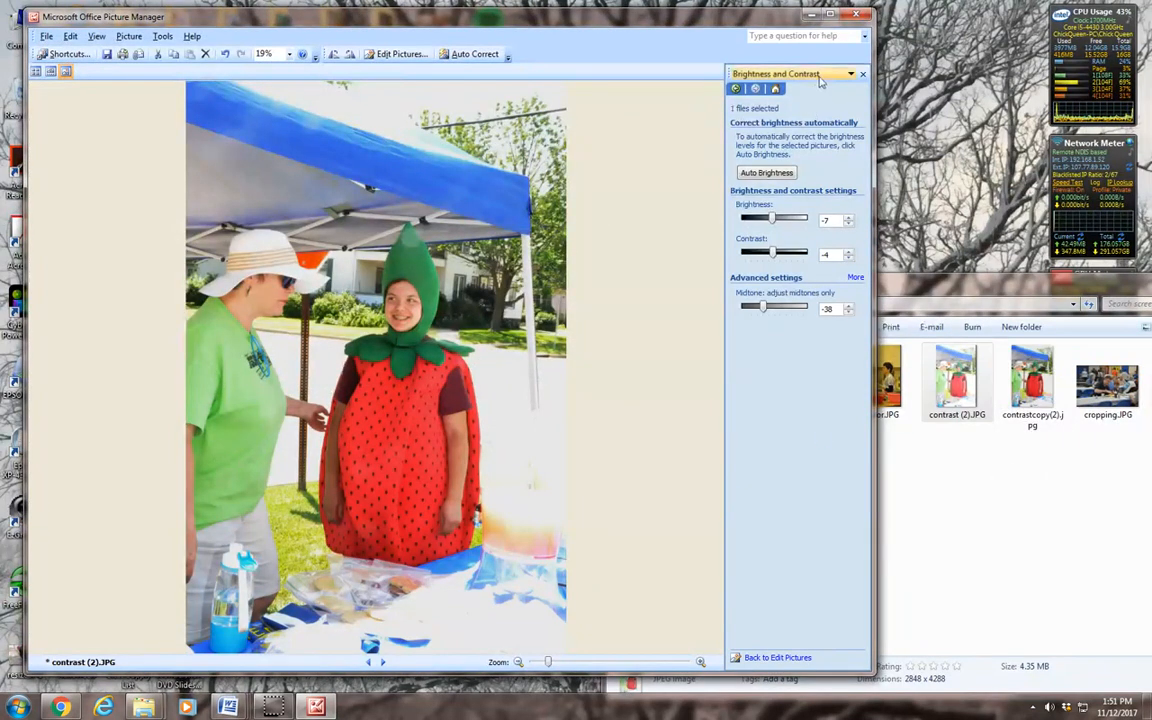
click(858, 17)
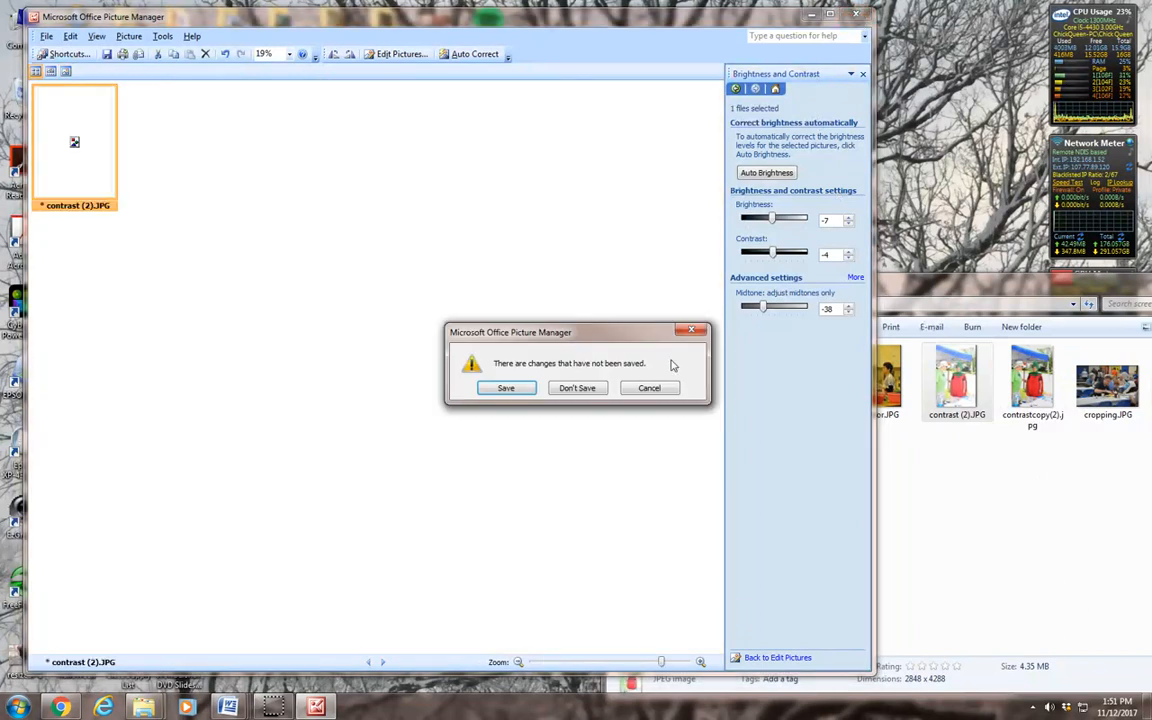
click(575, 388)
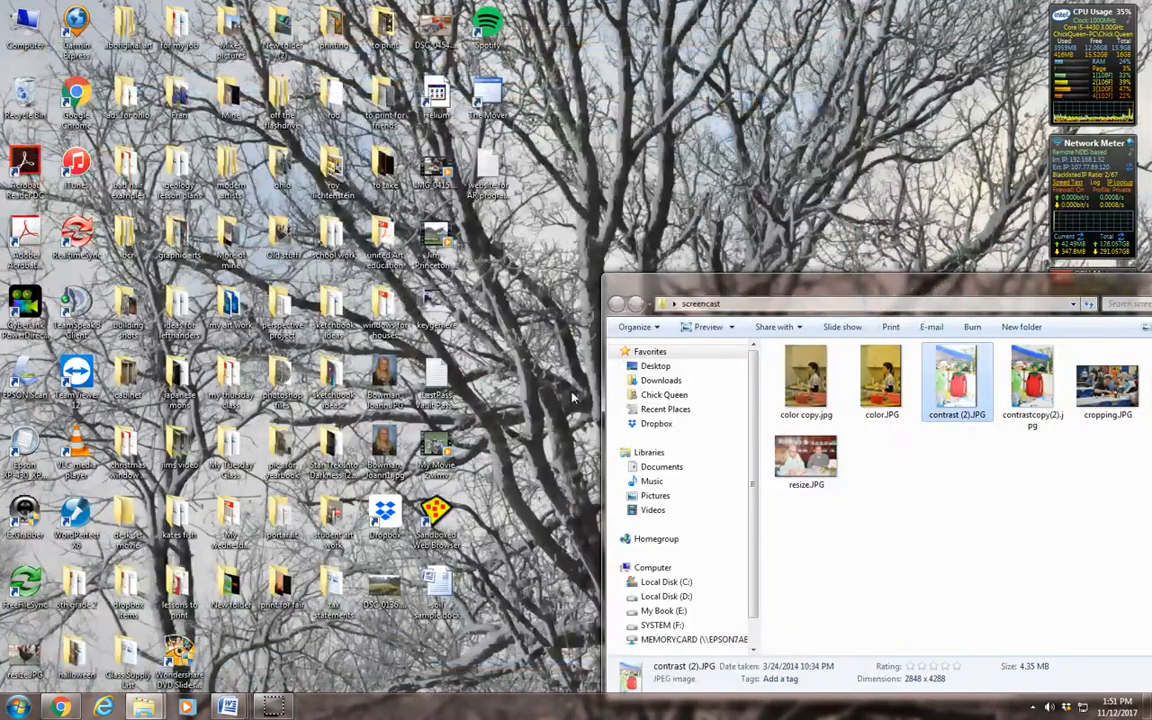
- Open cropping.JPG from the screencast folder in Microsoft Office Picture Manager and bring up its crop settings
drag(980, 289, 914, 251)
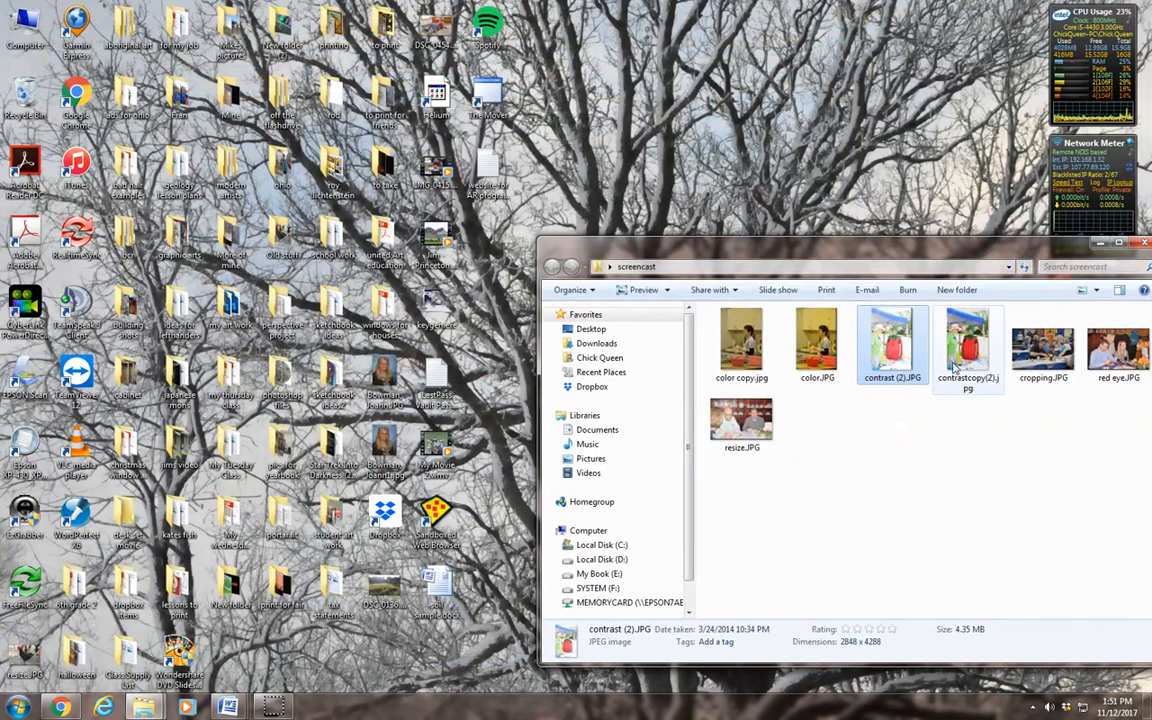
click(1040, 352)
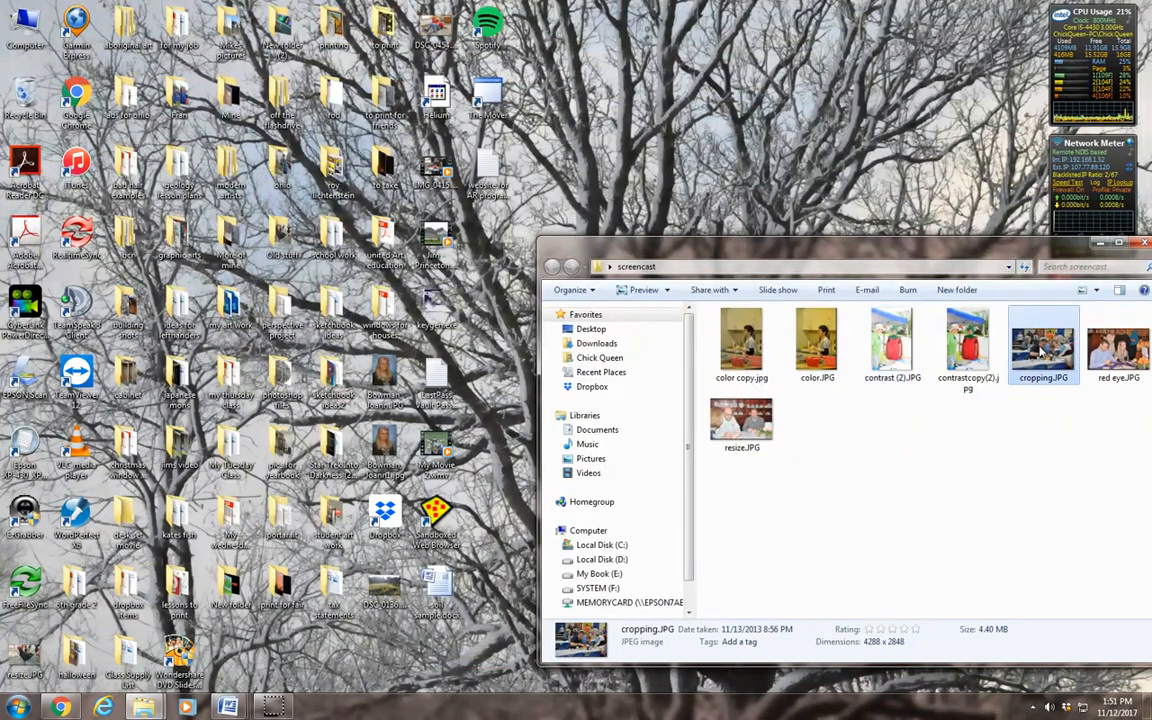
right_click(1040, 352)
mouse_move(1000, 459)
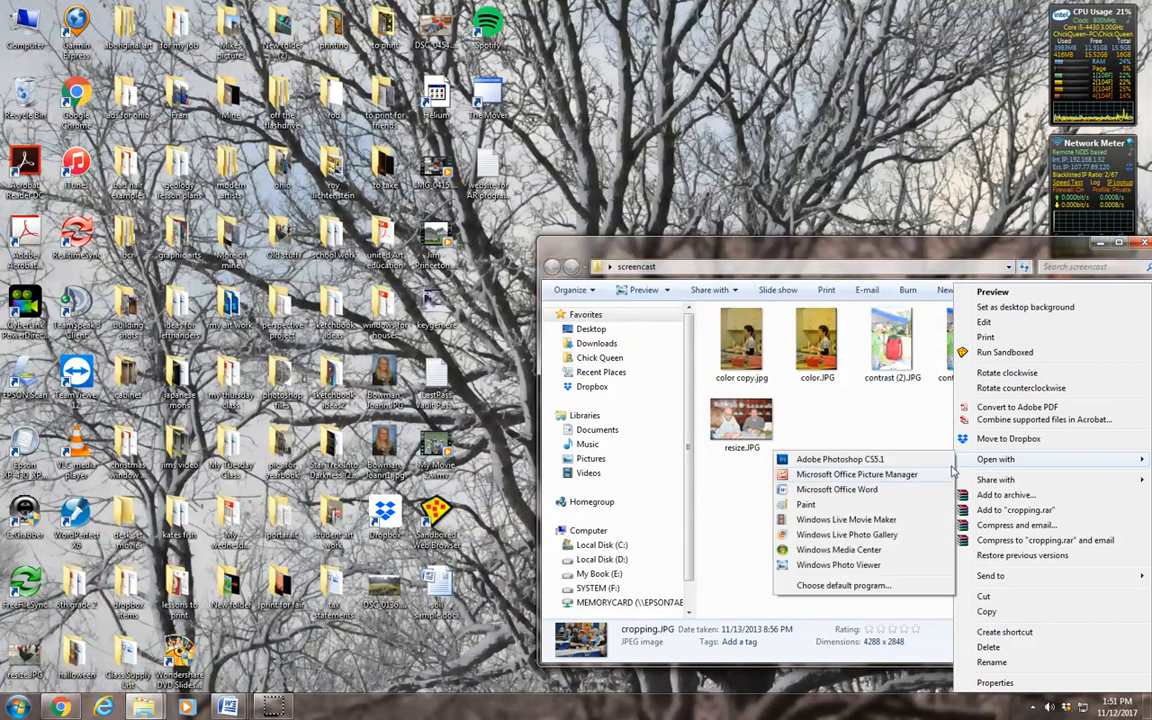
click(926, 476)
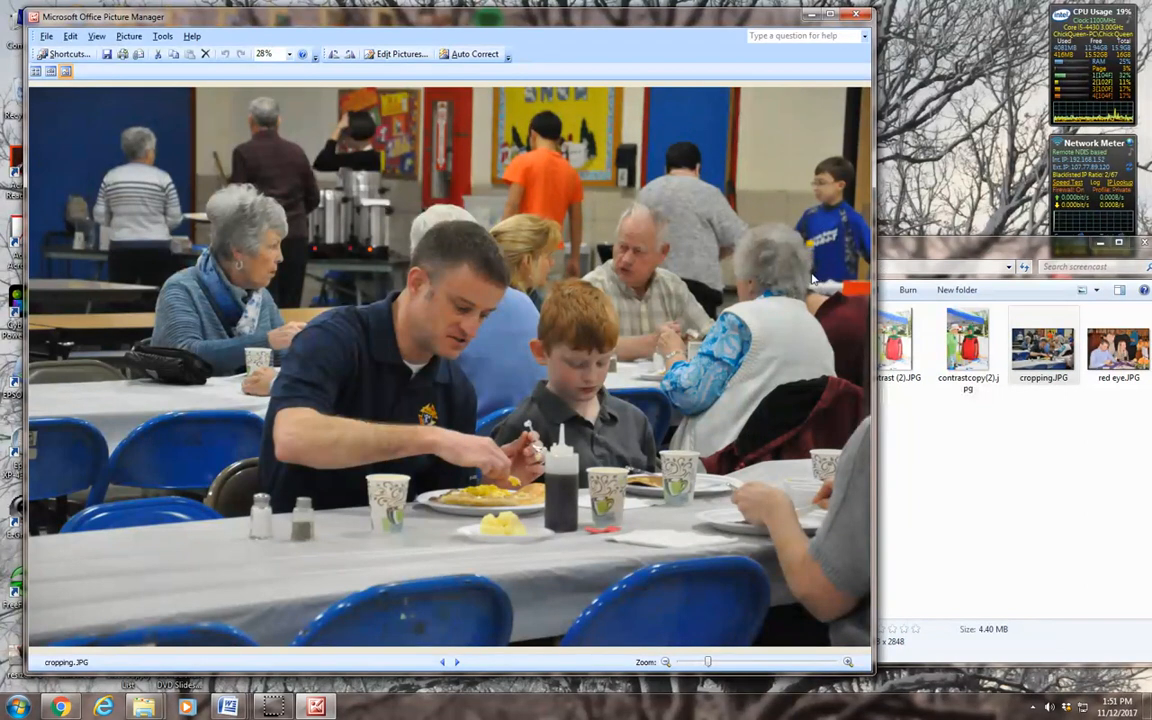
click(400, 54)
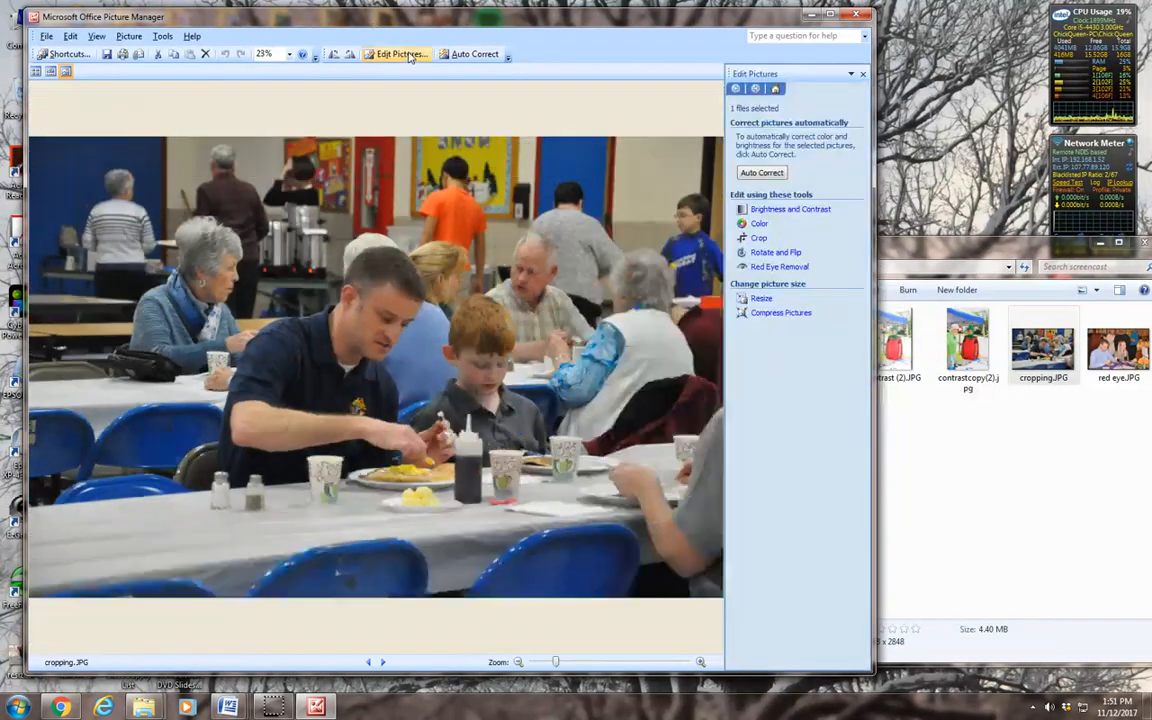
click(759, 239)
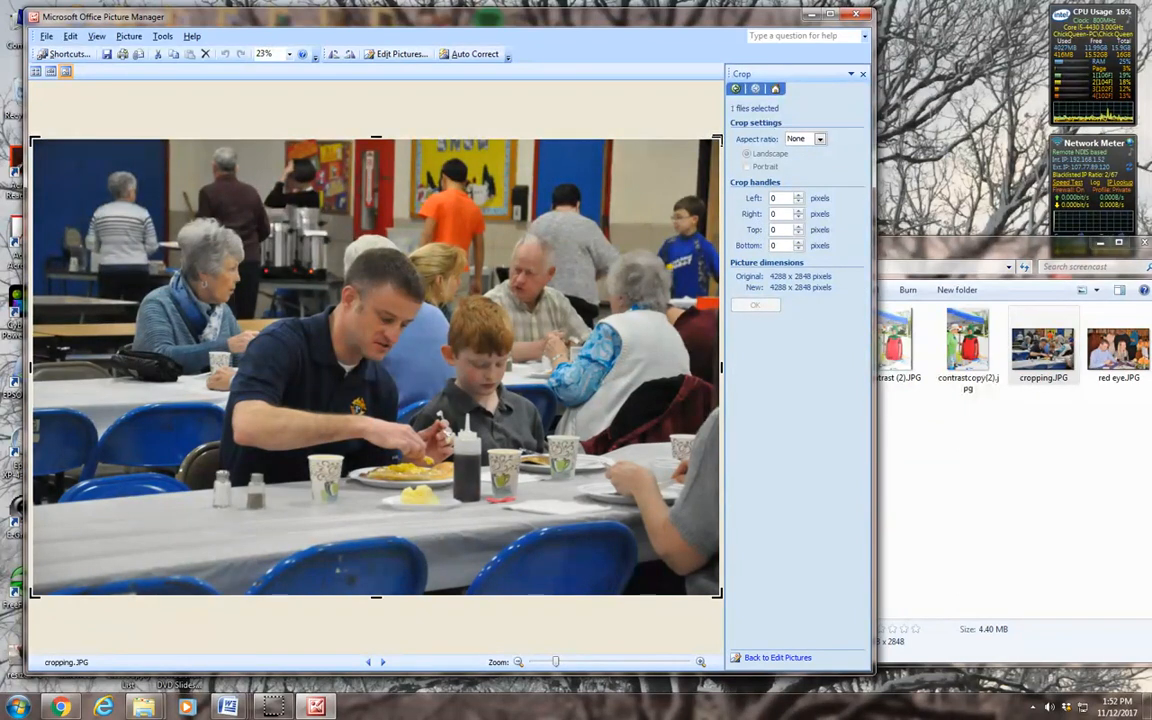
- Try cropping the picture tightly around the man and boy to about 2148 x 1530 pixels and undo the crop
drag(717, 141, 567, 234)
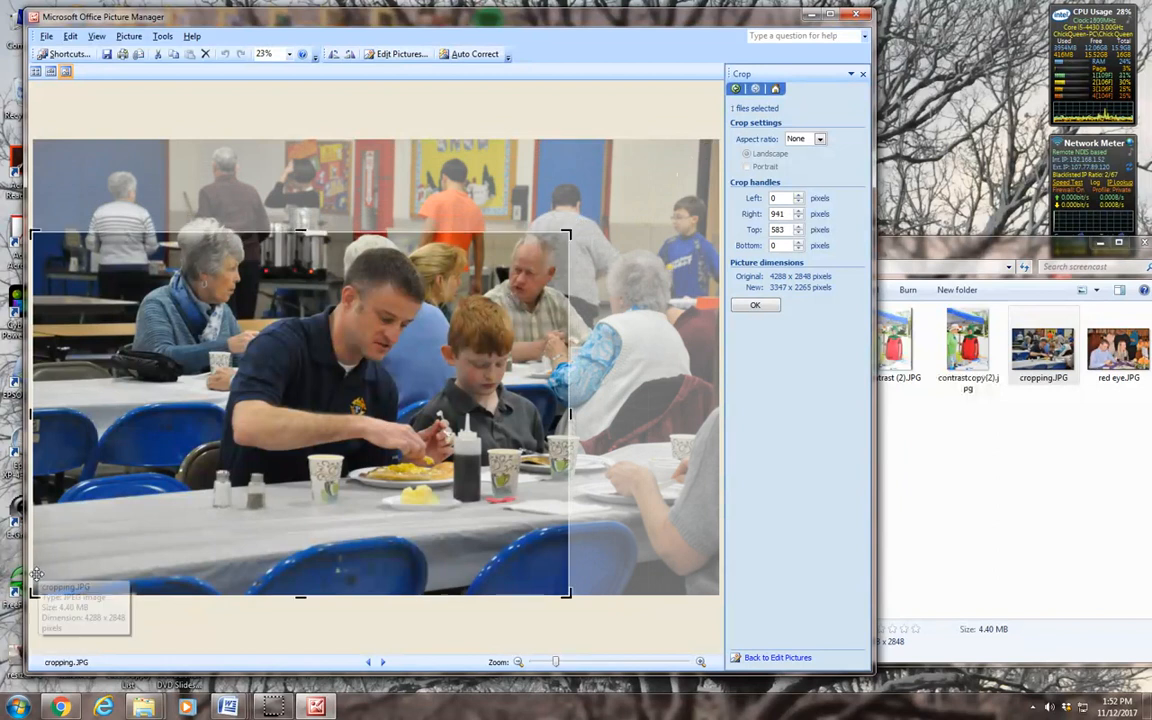
drag(33, 594, 224, 478)
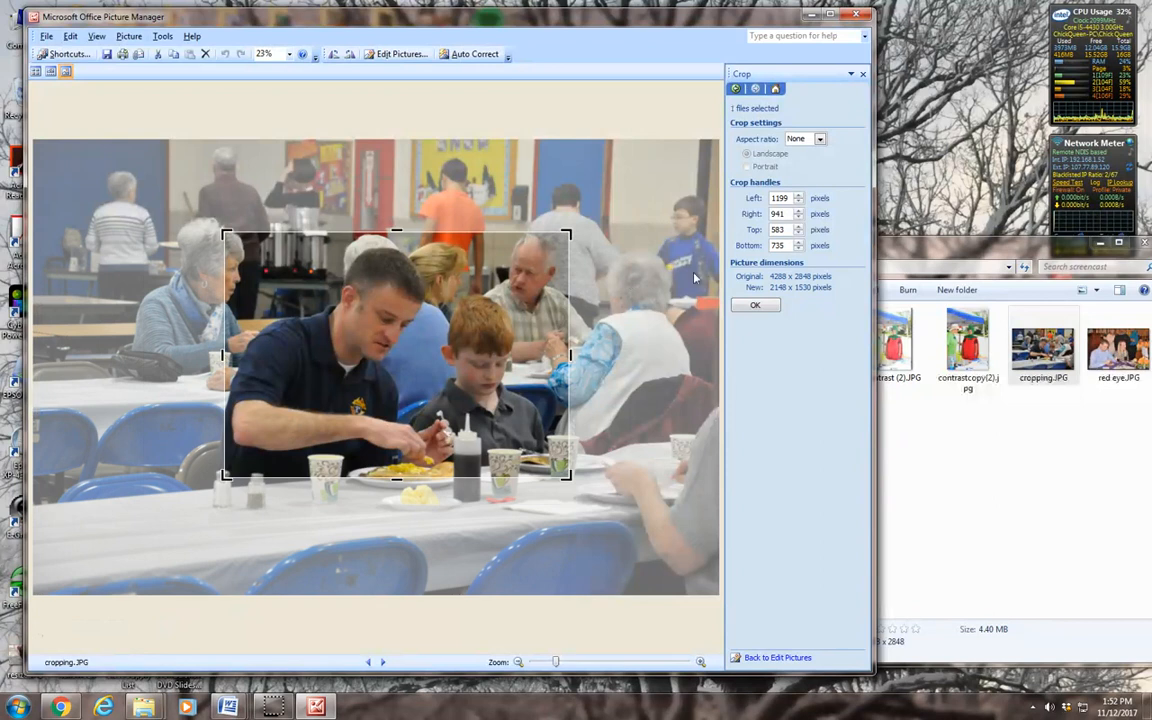
click(754, 305)
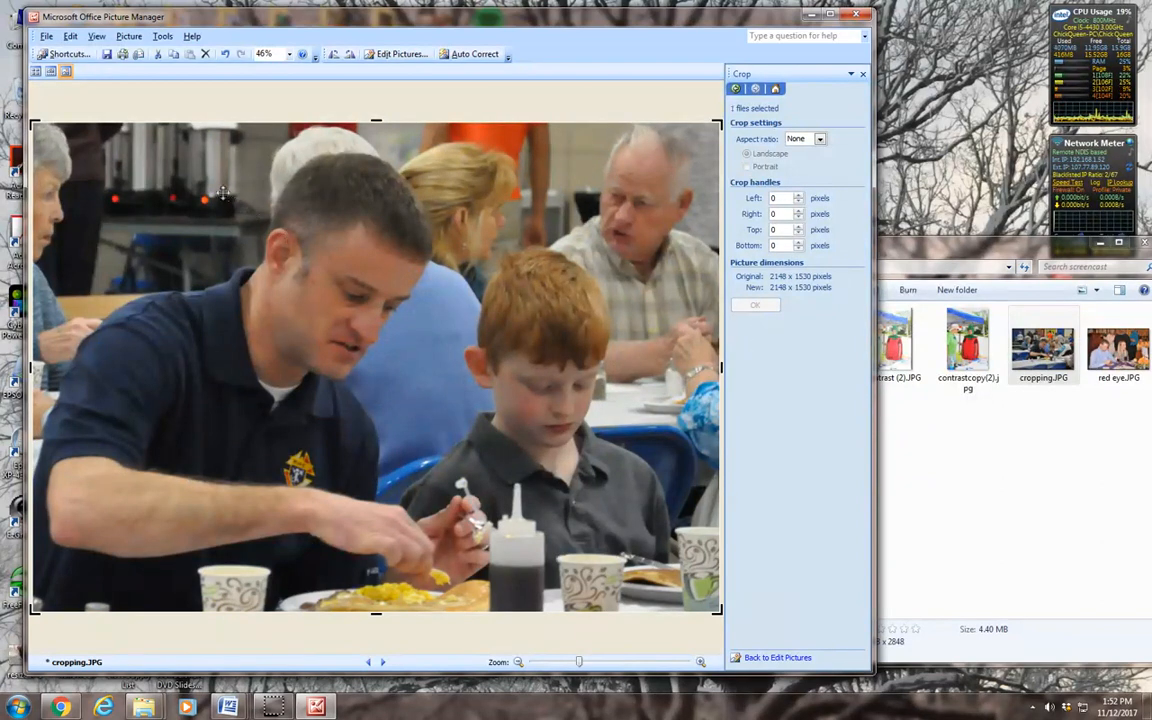
click(70, 37)
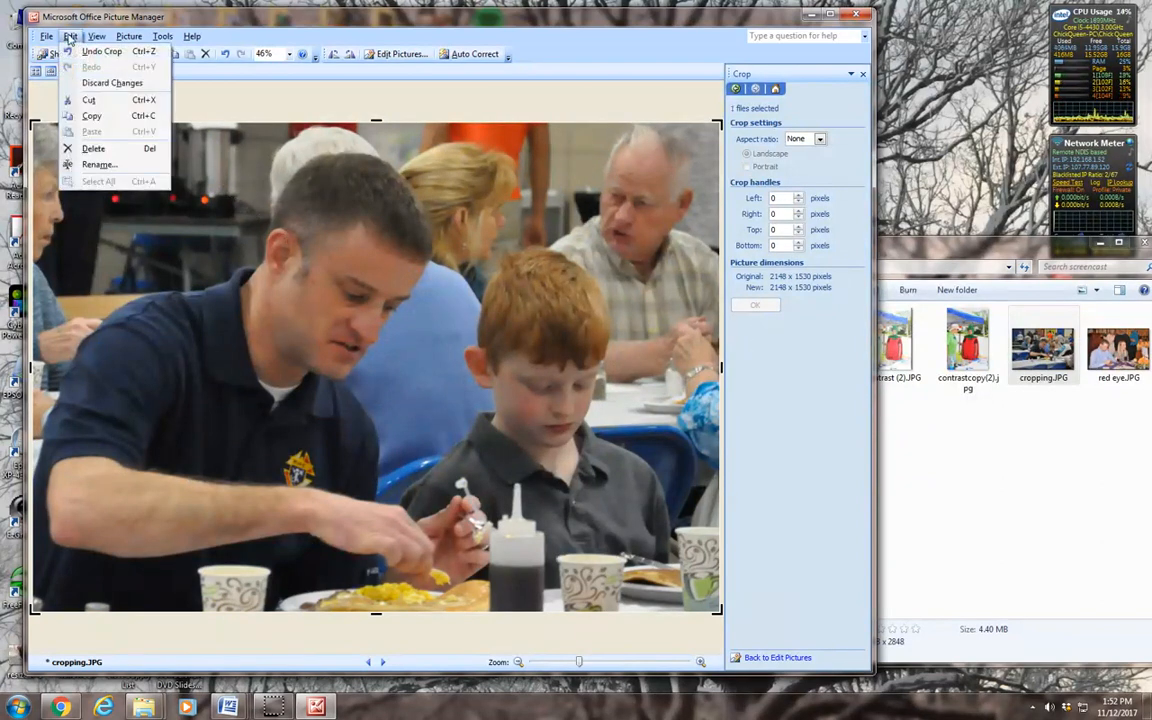
click(92, 51)
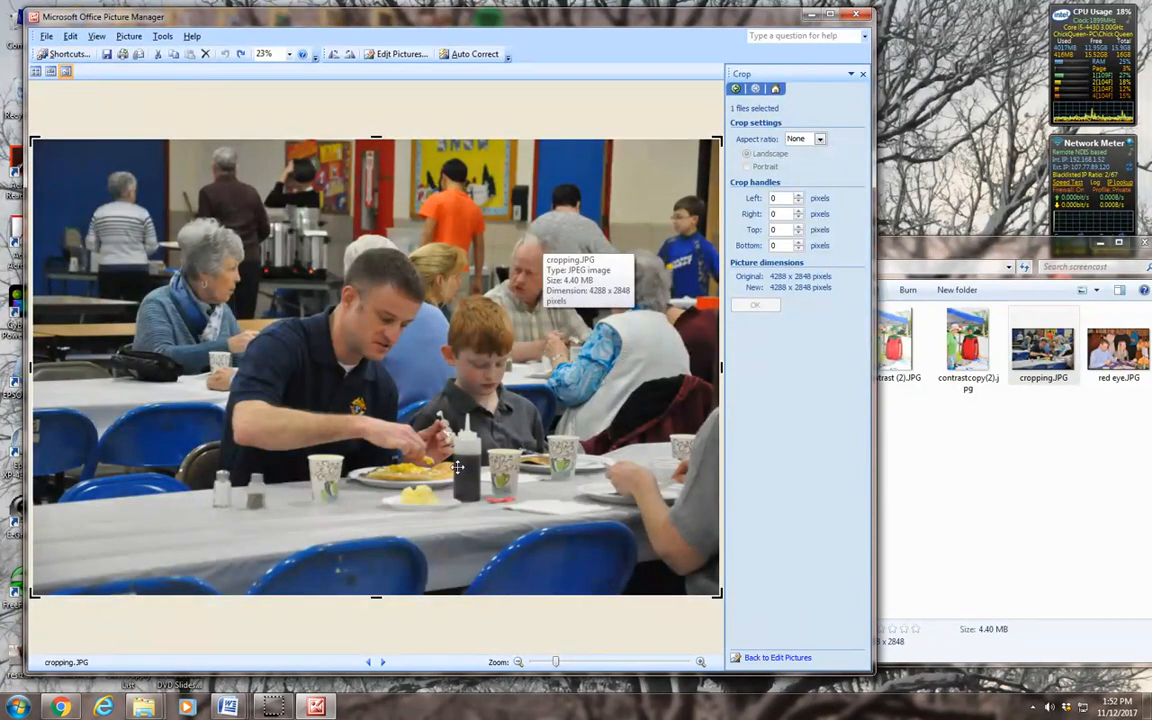
- Crop the picture around the man, boy and their table items to about 2524 x 1869 pixels, and trim about 30 more pixels off its top
drag(719, 141, 601, 211)
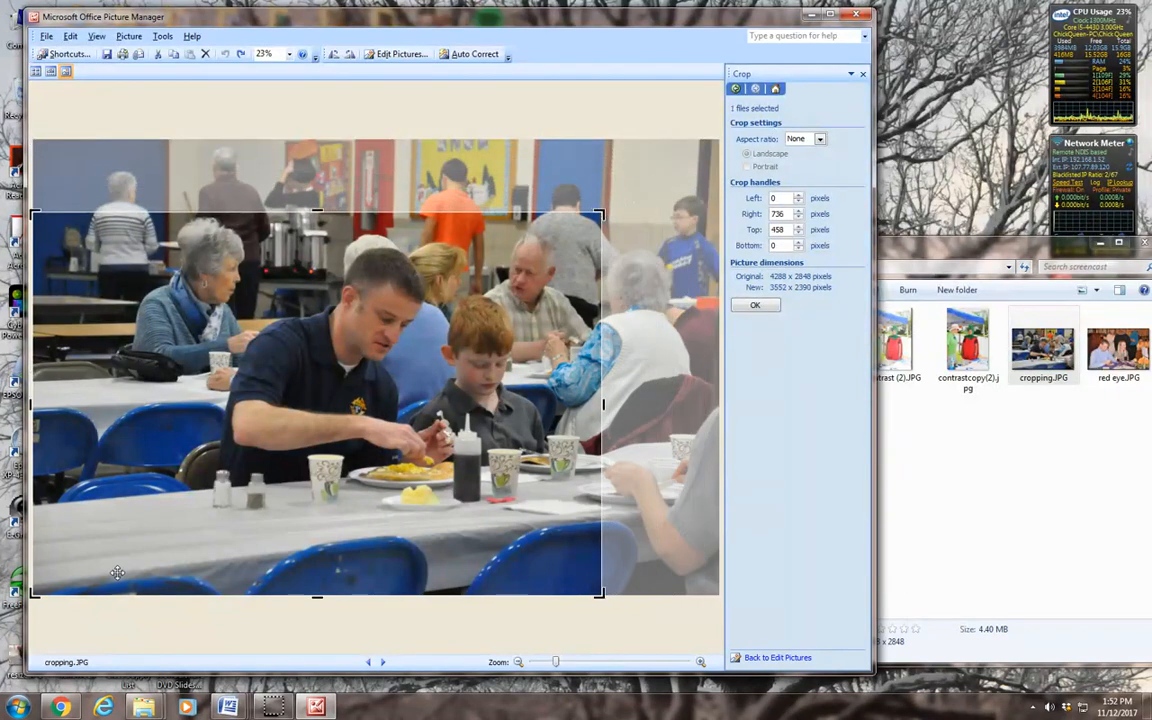
drag(32, 592, 194, 516)
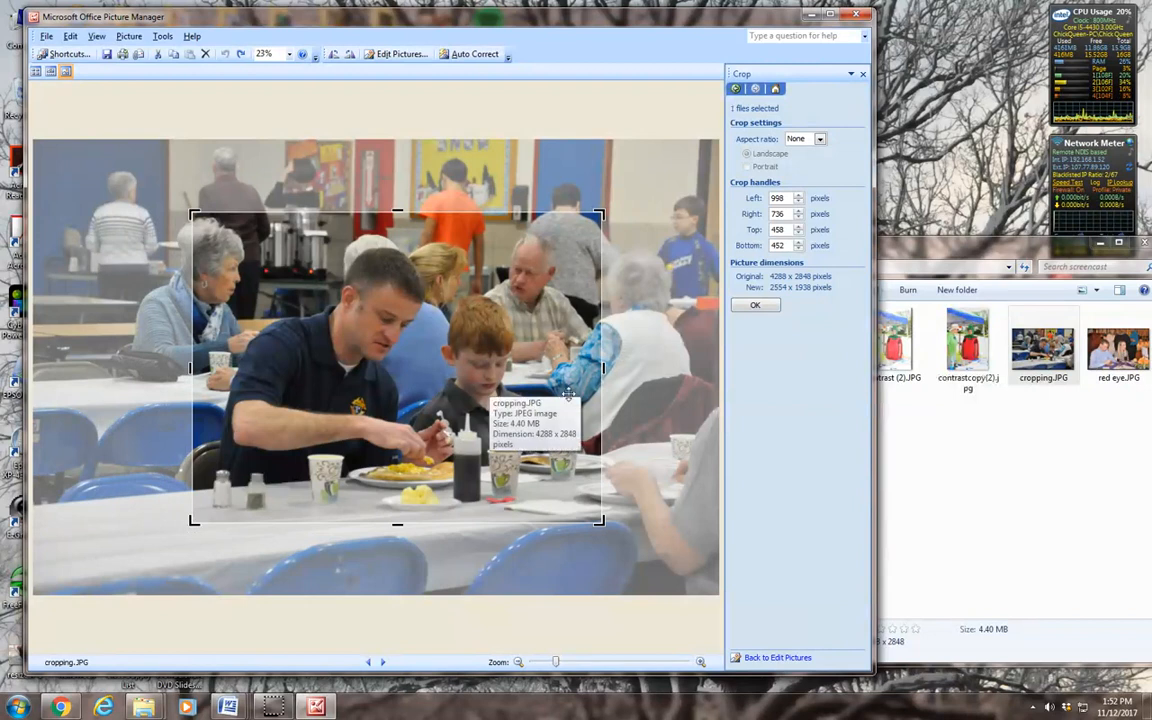
drag(603, 367, 609, 365)
drag(400, 209, 400, 224)
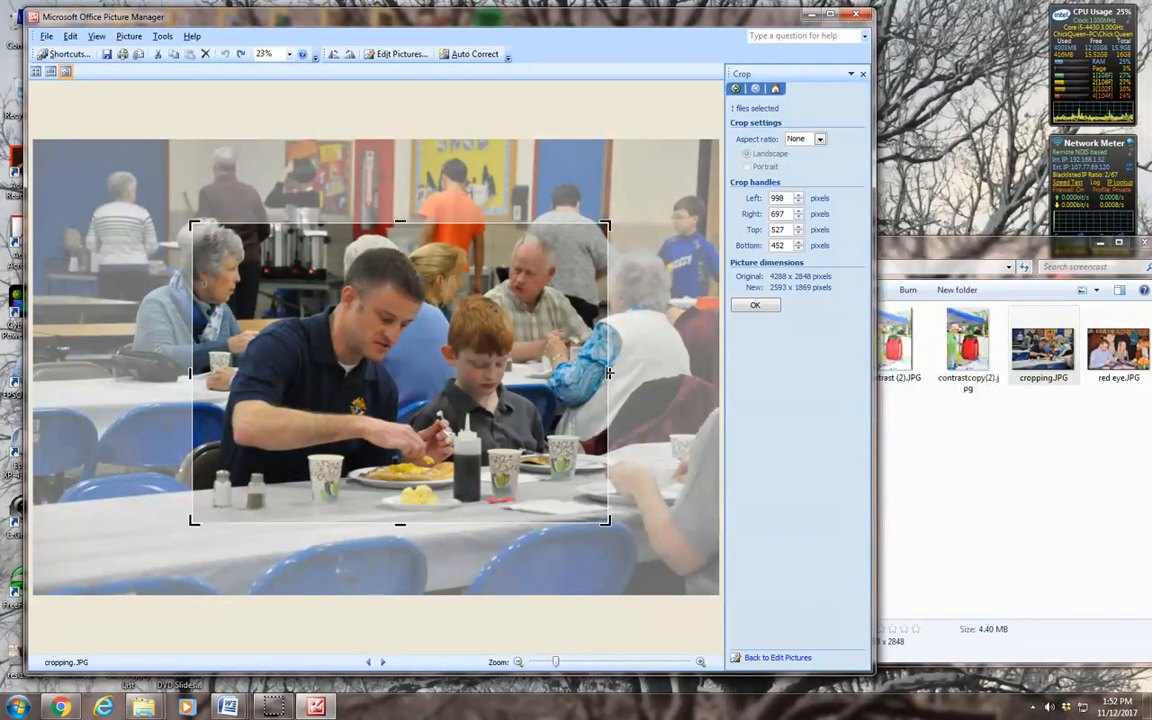
drag(607, 370, 603, 372)
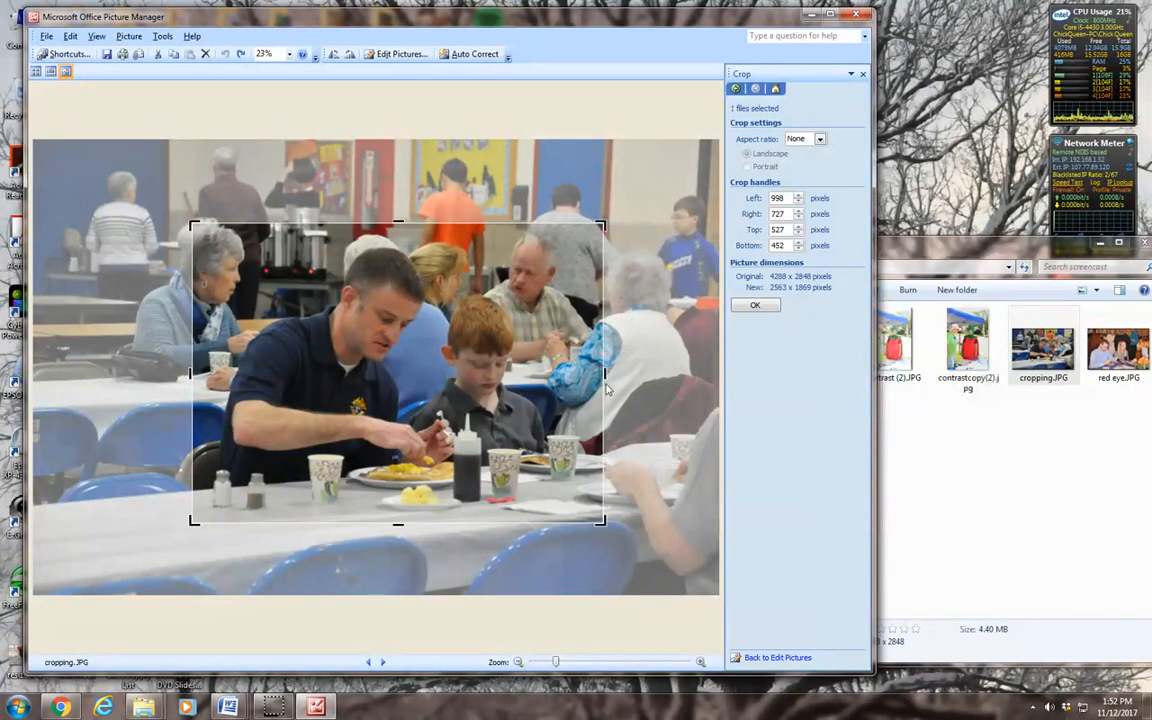
drag(193, 373, 196, 374)
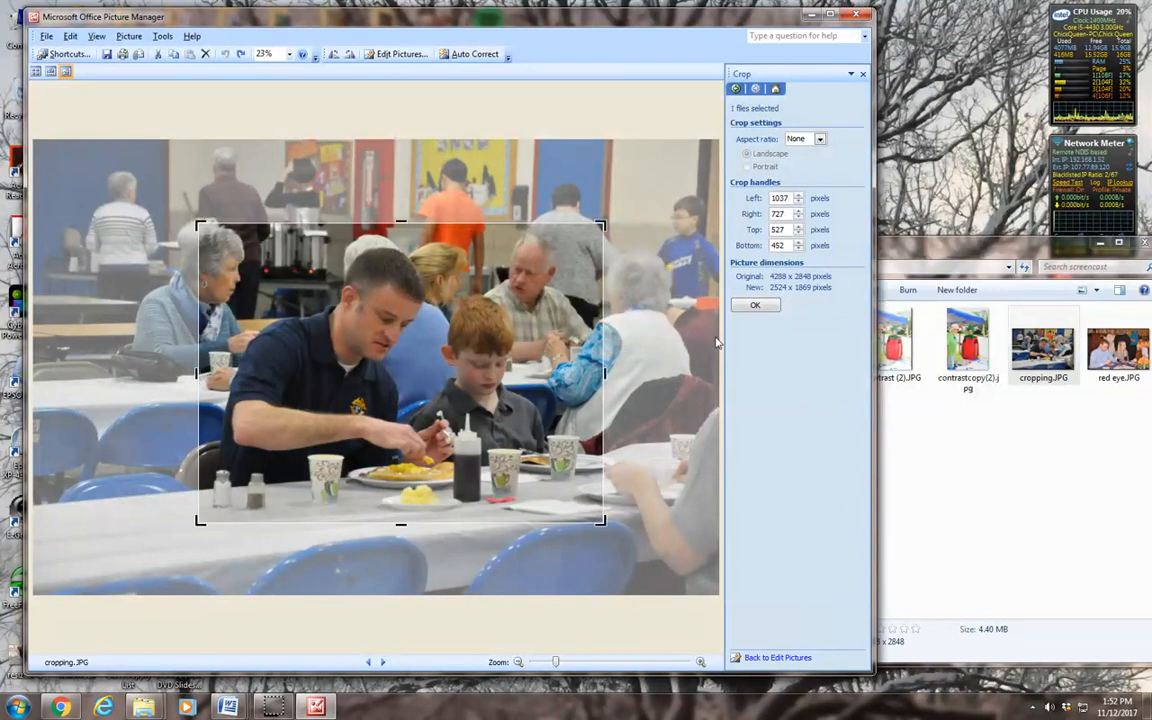
click(755, 305)
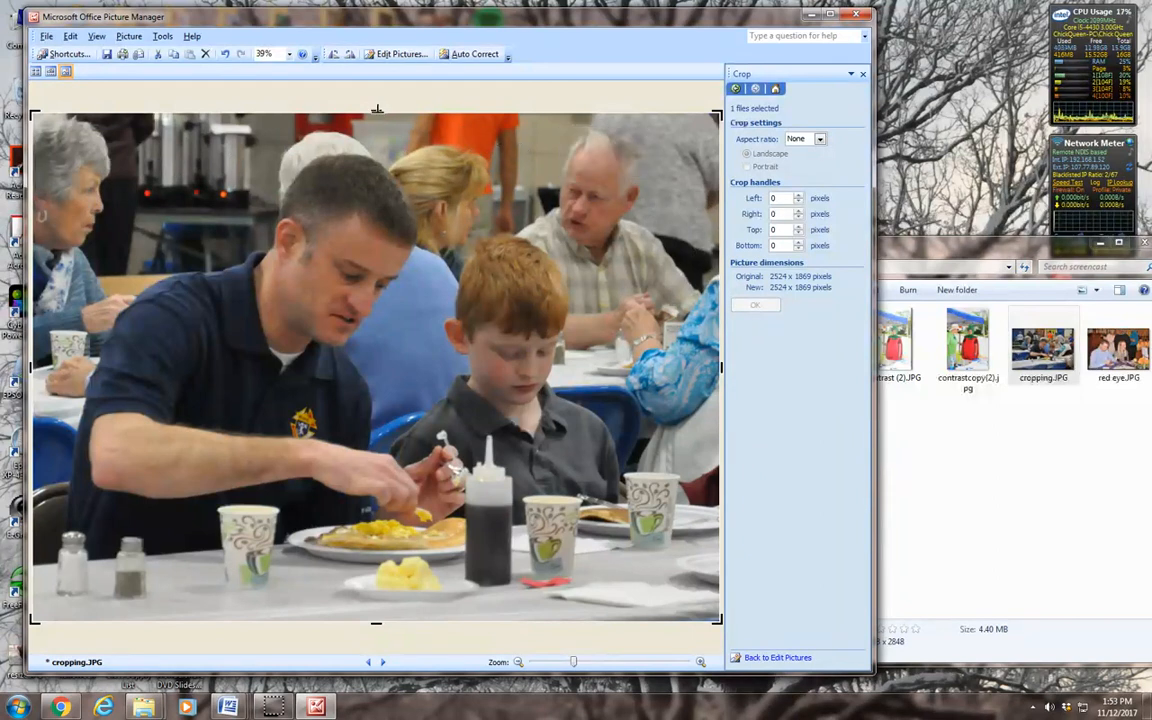
drag(377, 109, 377, 121)
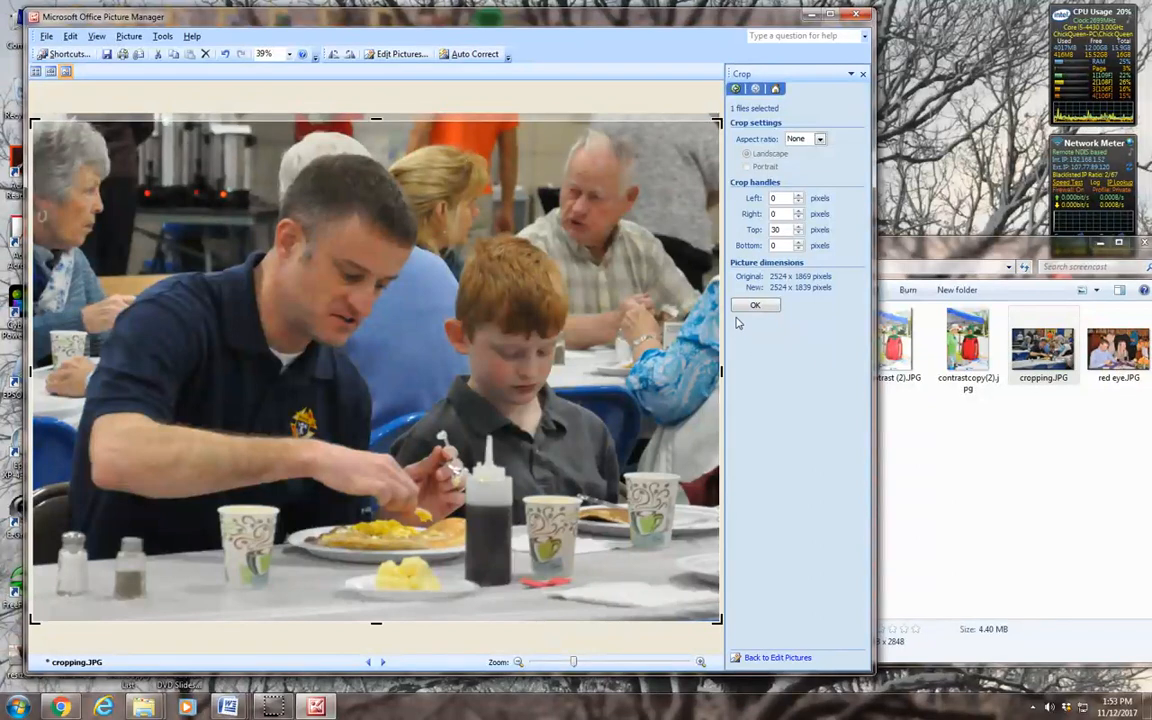
click(755, 306)
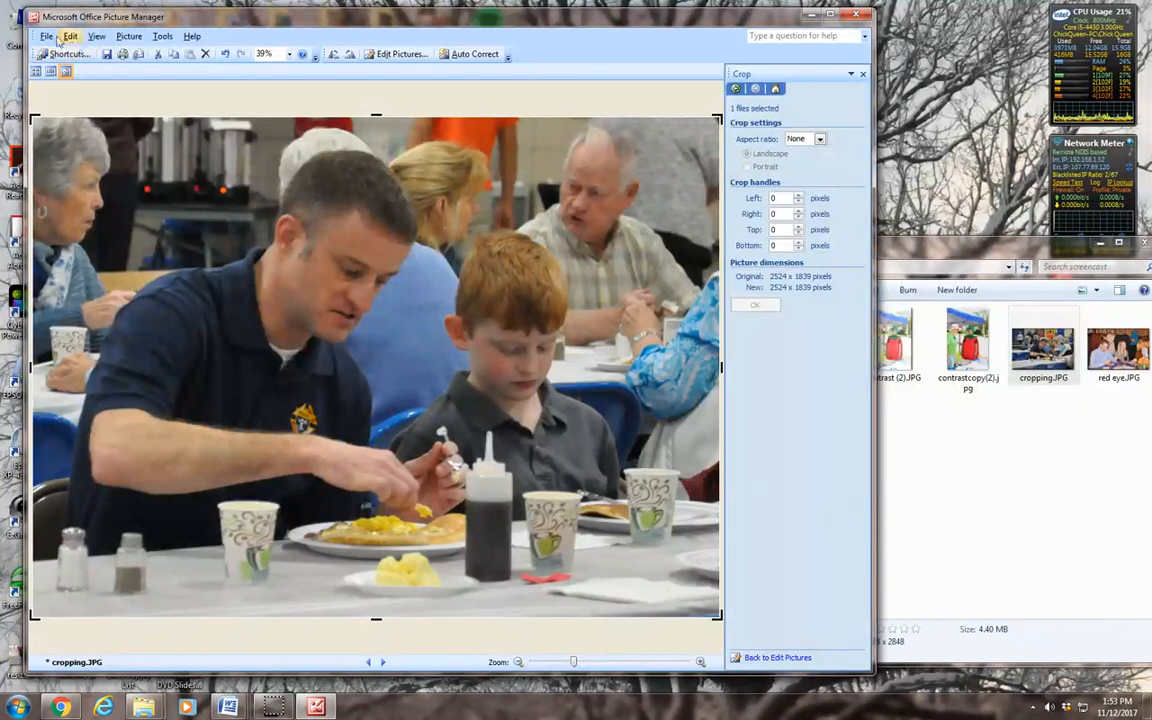
- Save the cropped picture as "cropping copy.jpg" in the screencast folder and close Picture Manager without saving changes to the original
click(46, 37)
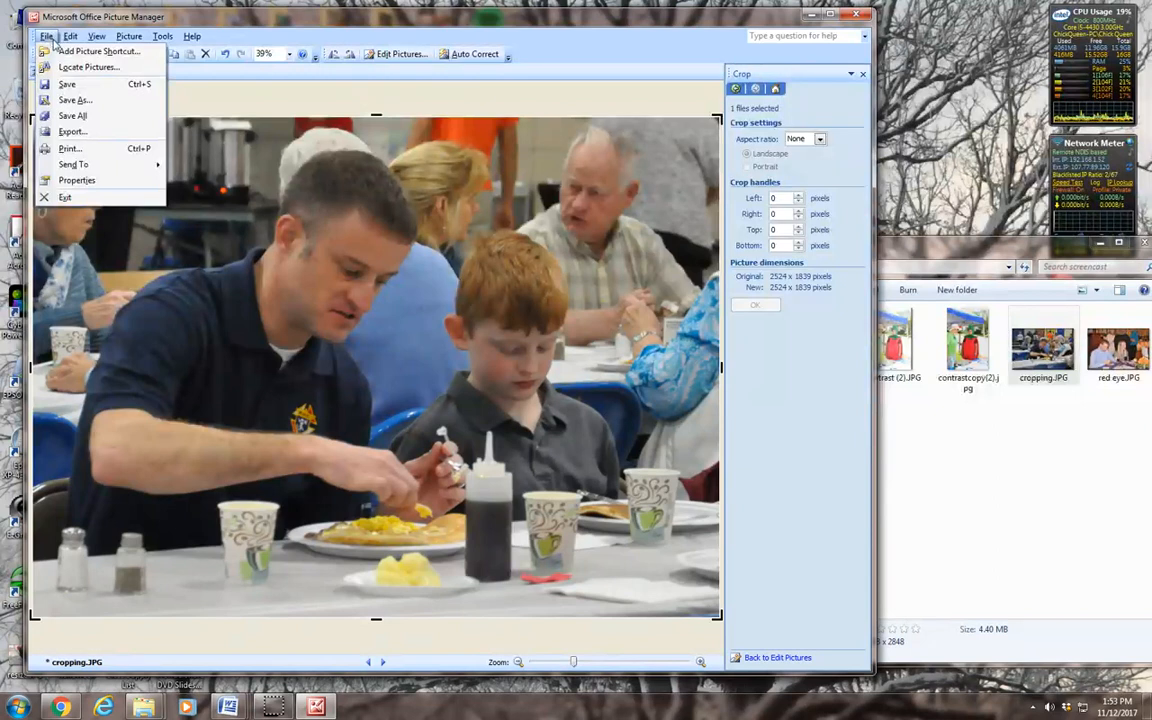
click(72, 100)
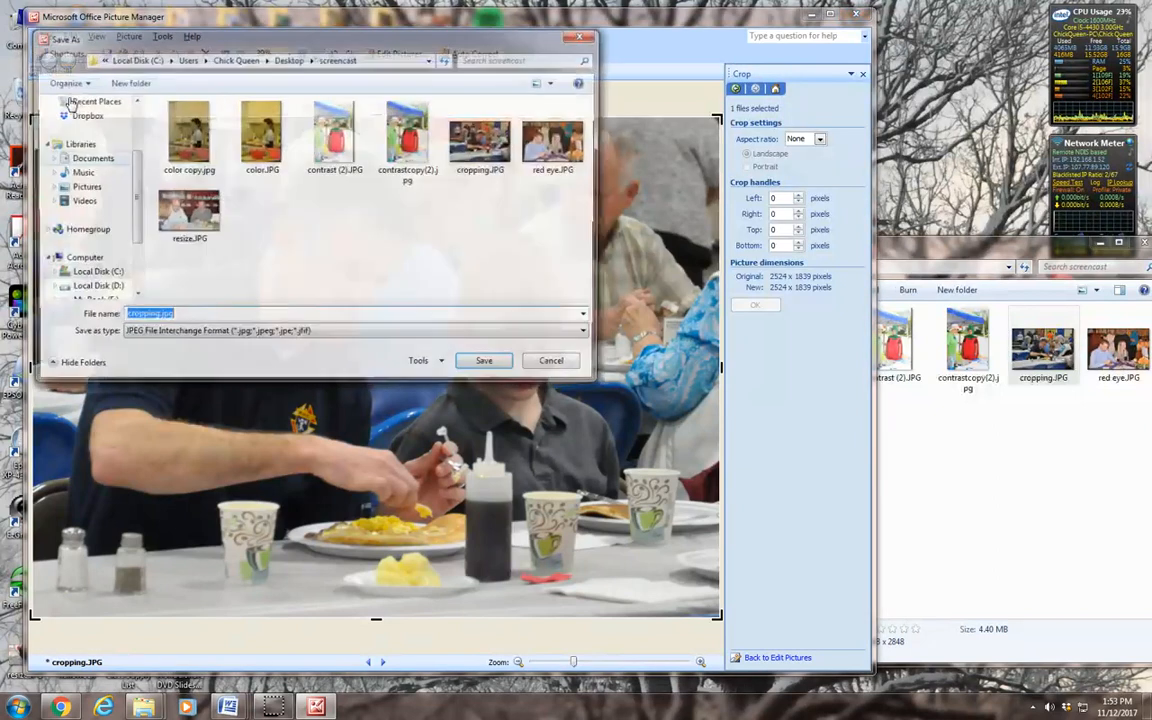
click(157, 316)
text(copy)
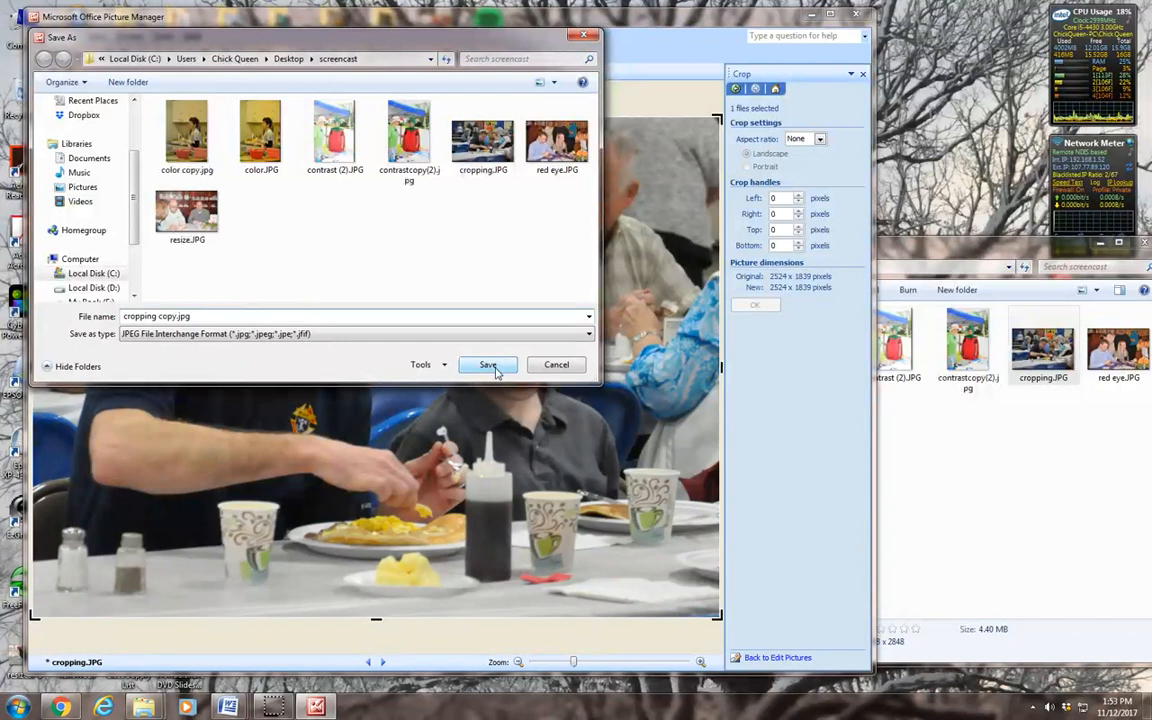
click(490, 365)
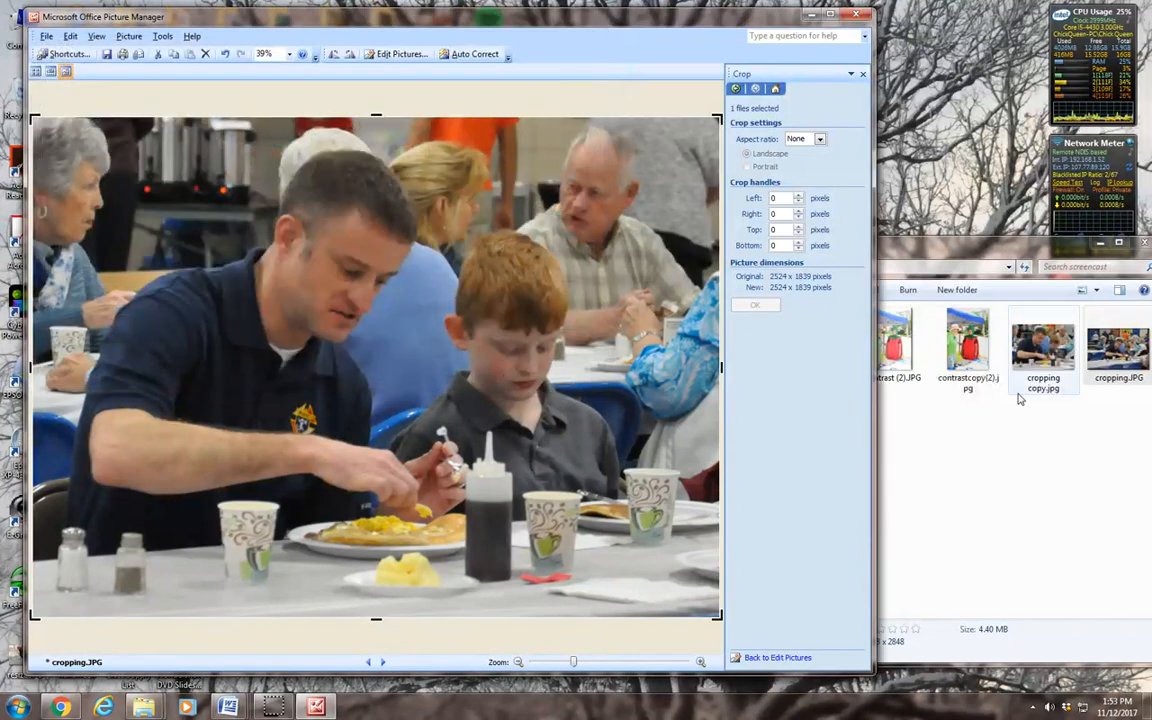
click(857, 14)
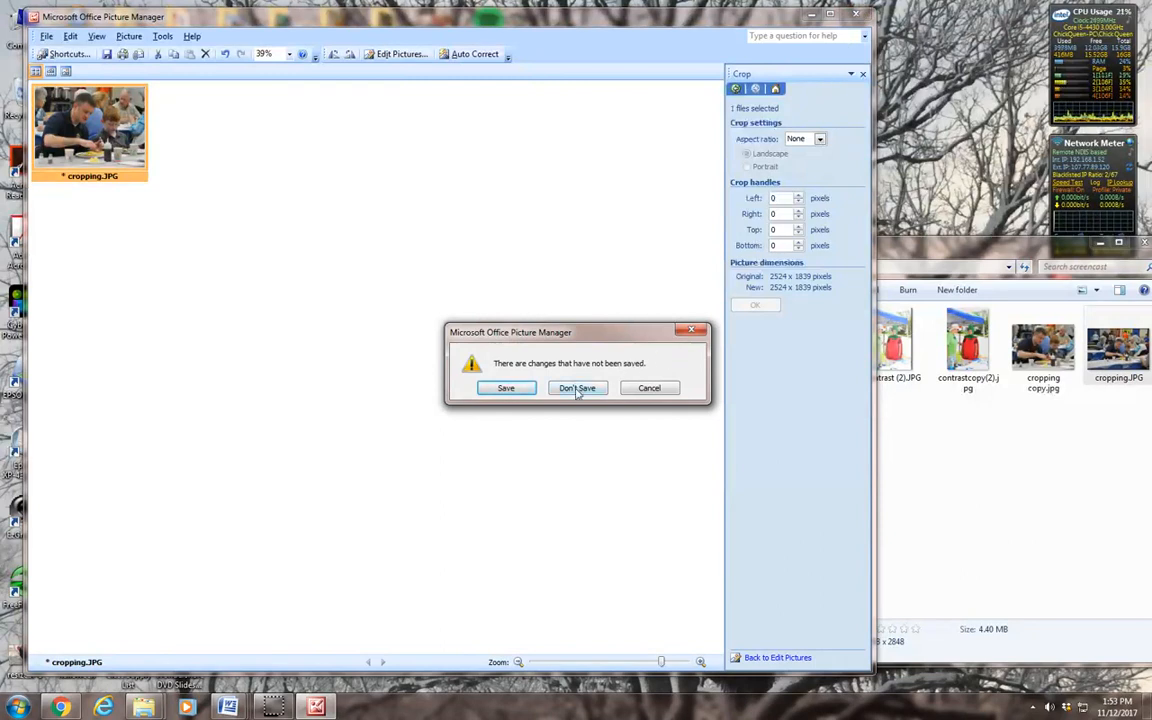
click(577, 390)
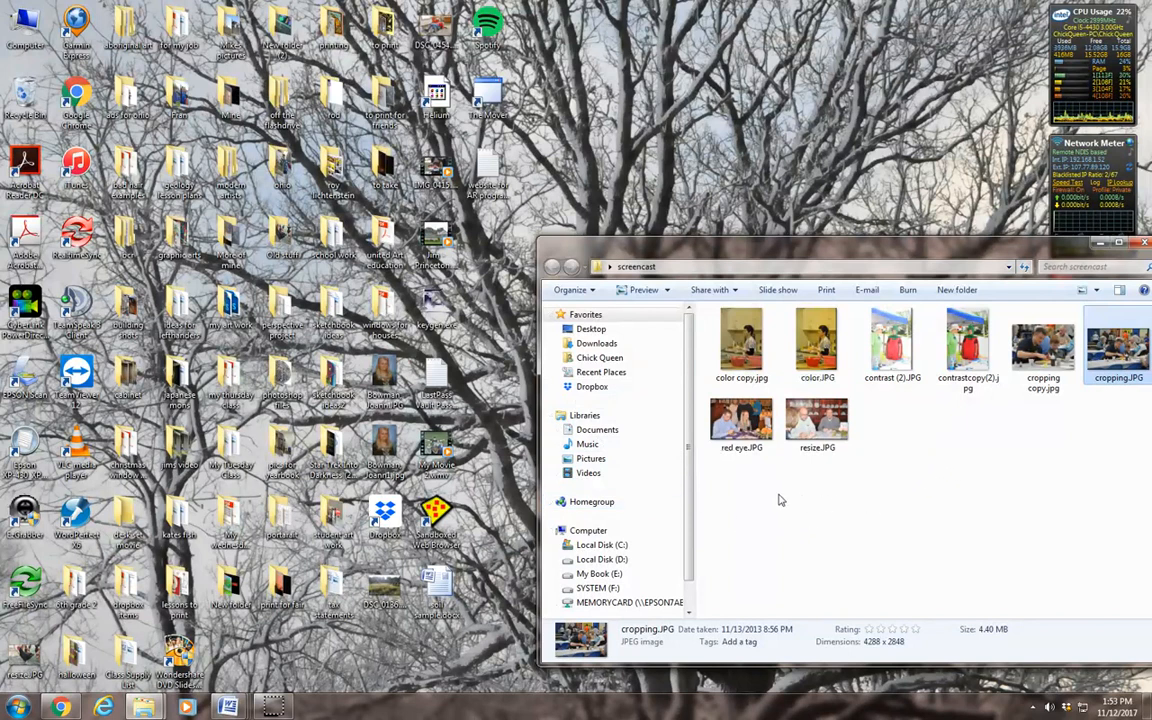
- Open red eye.JPG from the screencast folder in Microsoft Office Picture Manager and bring up the Red Eye Removal tool
right_click(742, 421)
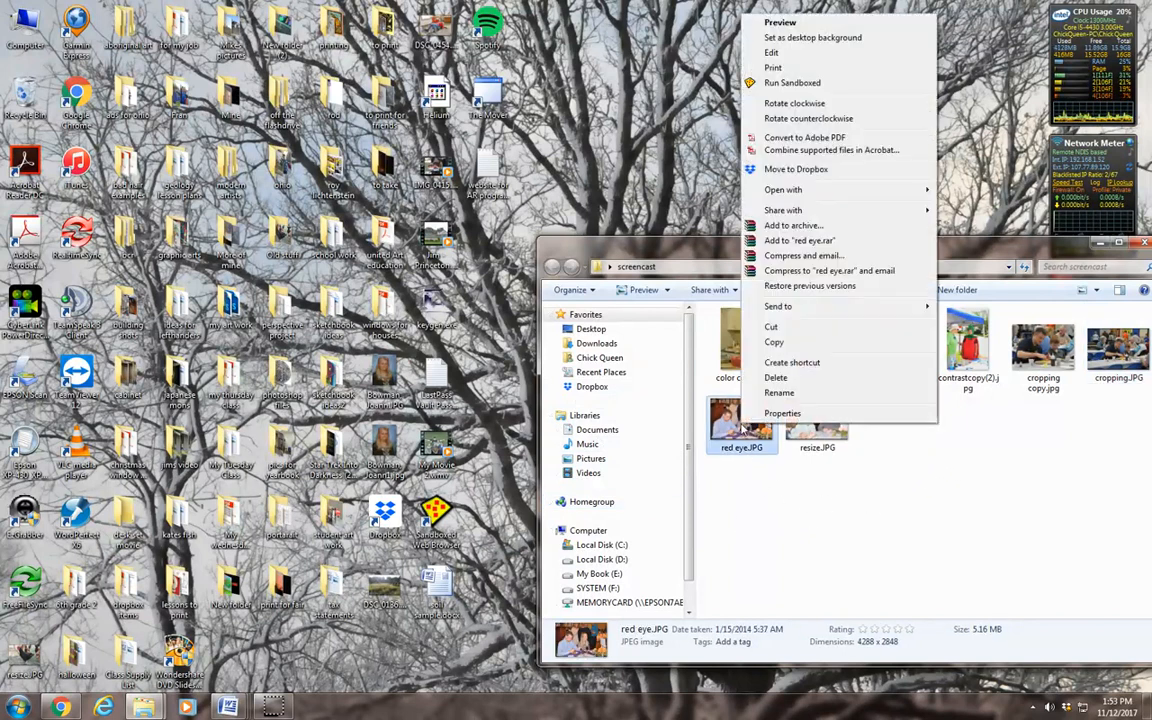
mouse_move(850, 190)
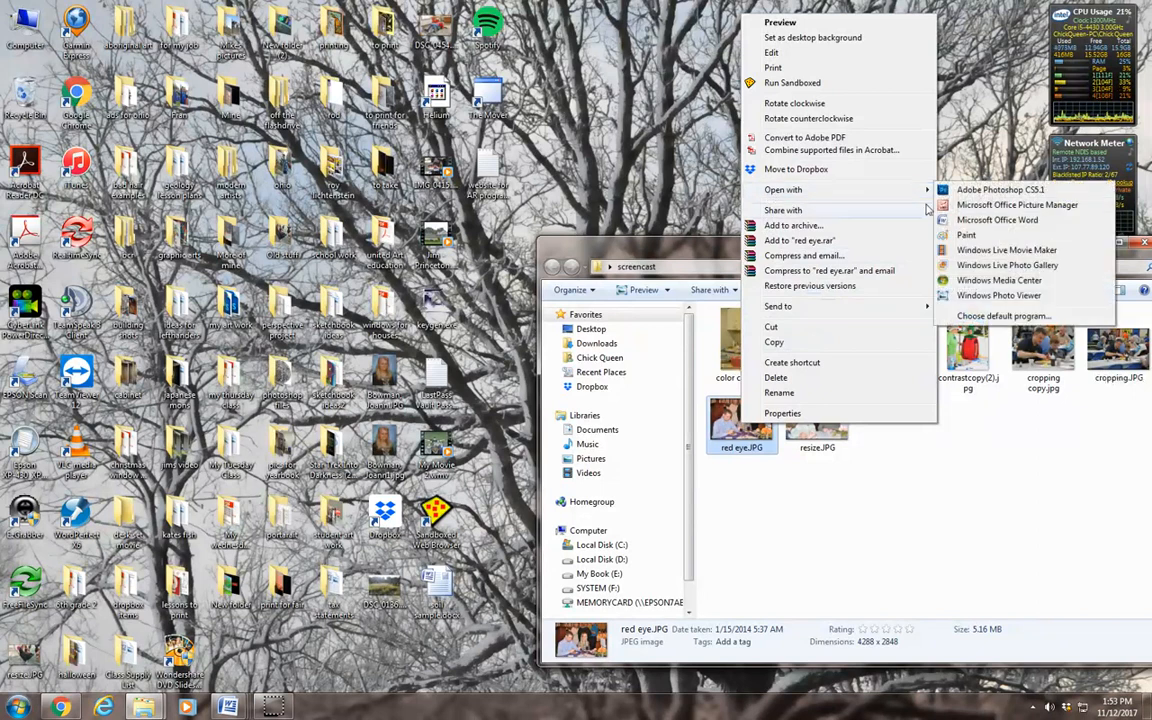
click(1010, 205)
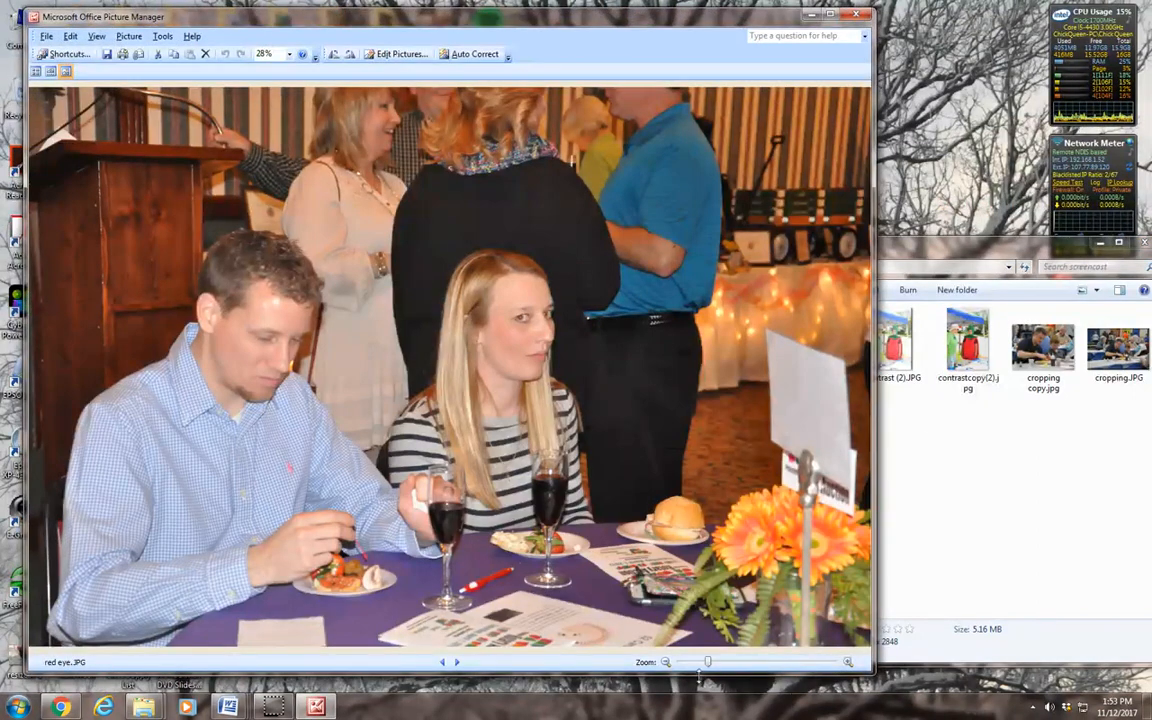
drag(708, 664, 755, 668)
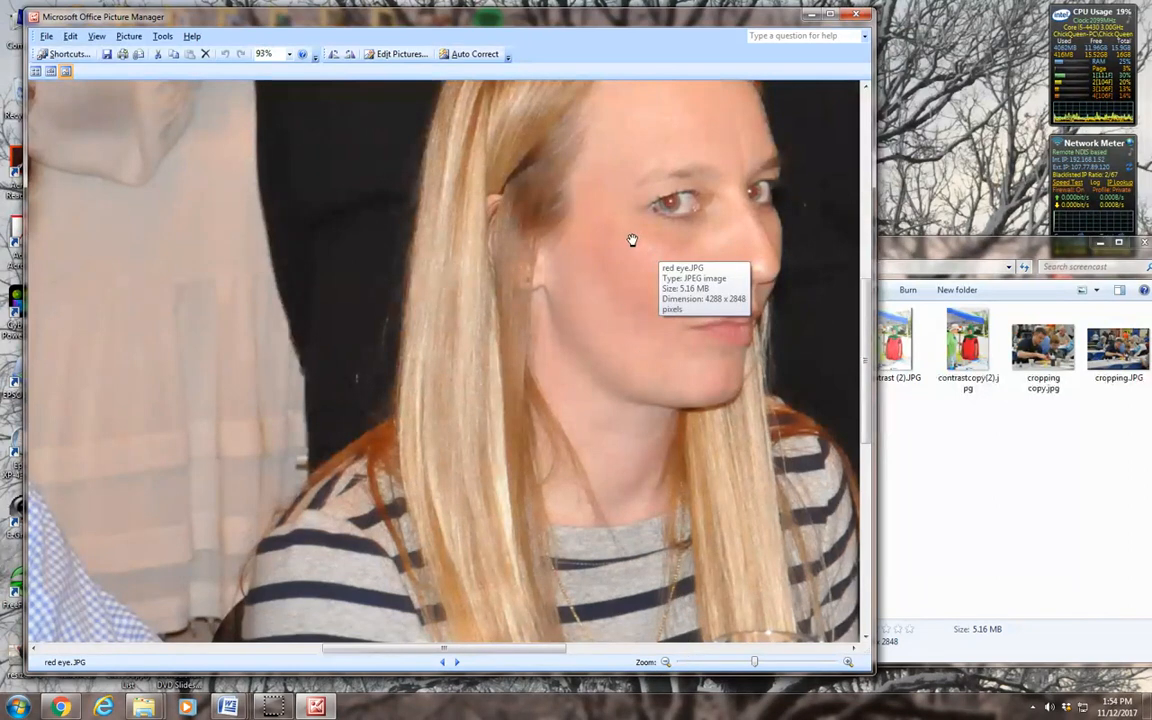
drag(630, 239, 359, 321)
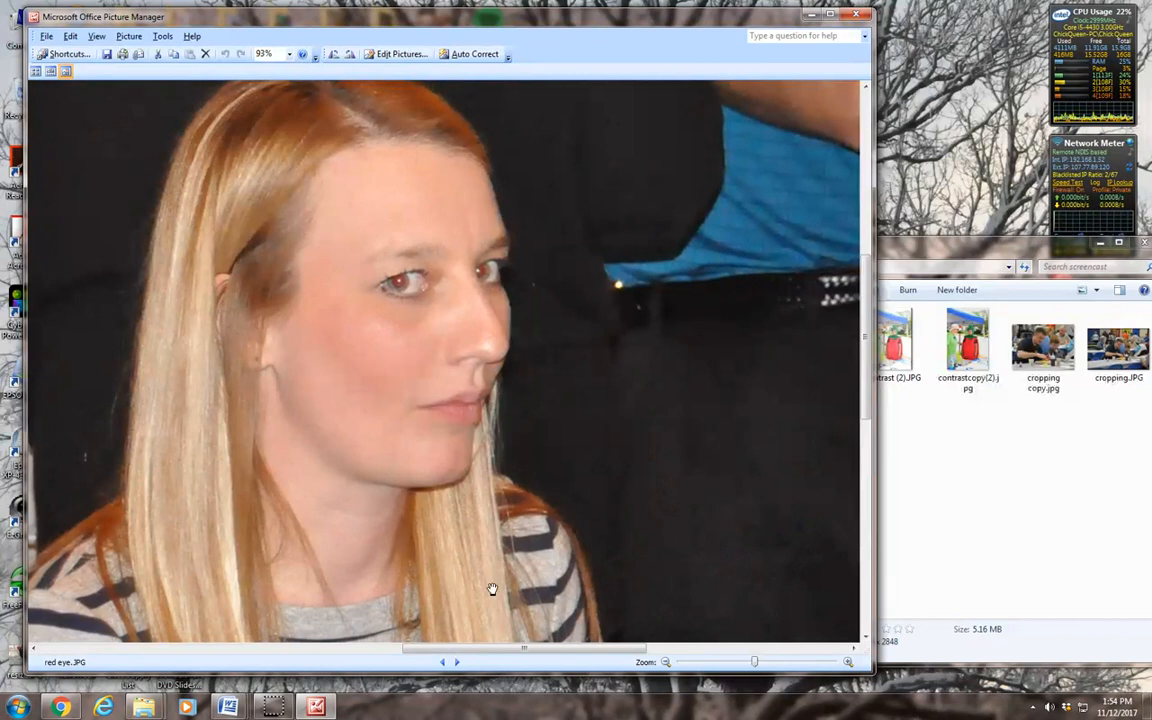
drag(757, 668, 762, 665)
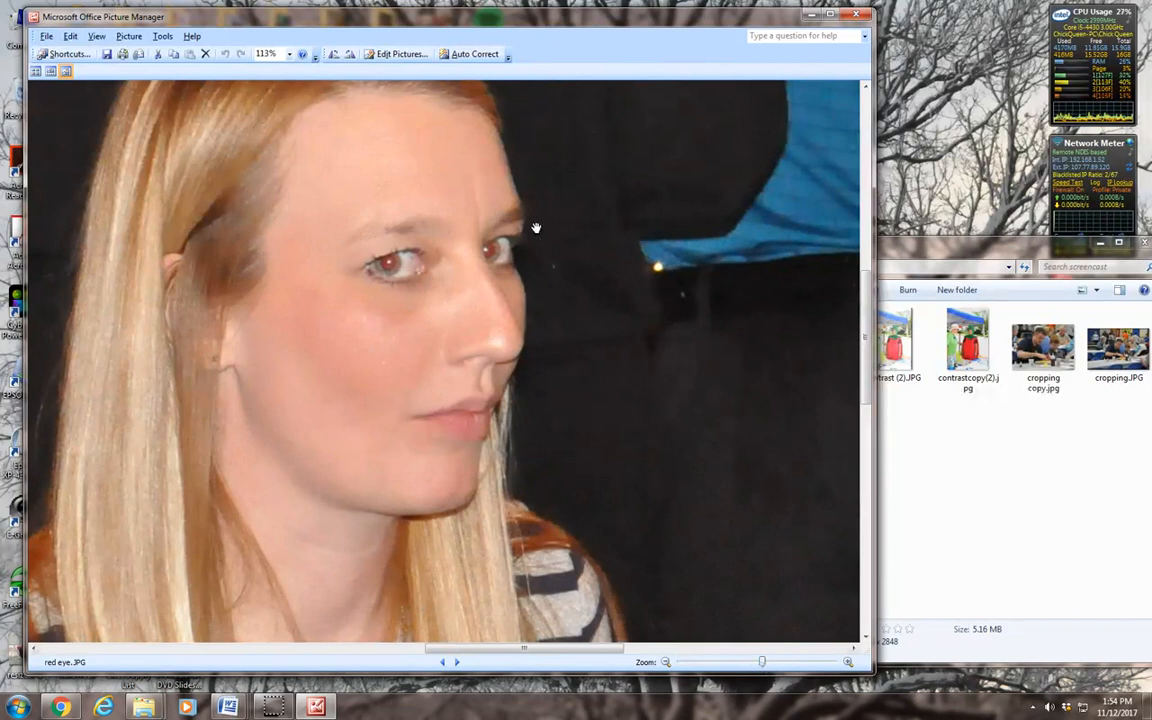
click(397, 55)
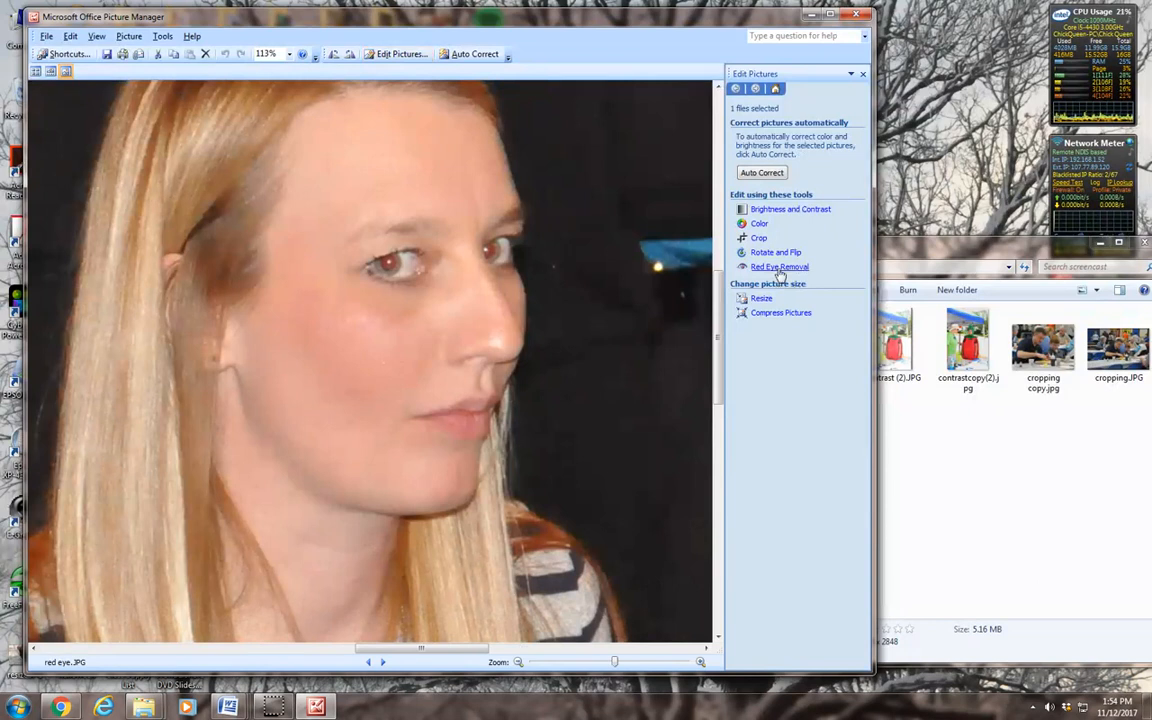
click(779, 267)
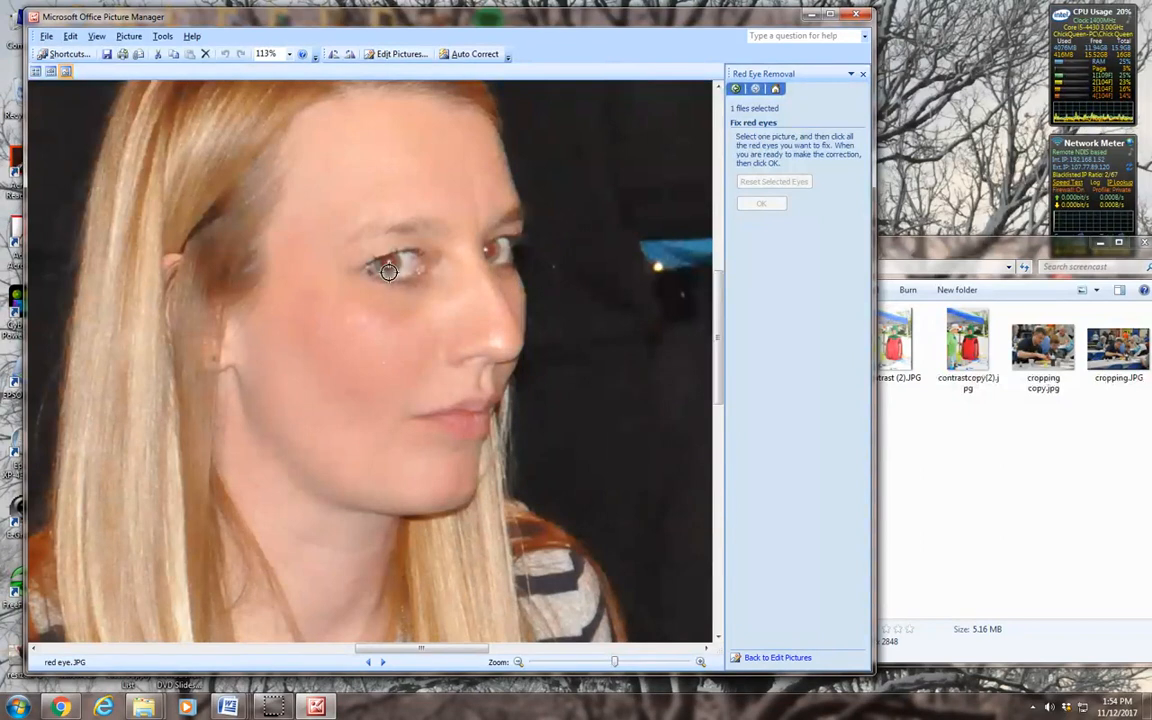
- Try marking both of the blonde woman's red eyes for correction and reset the selected eyes
click(490, 249)
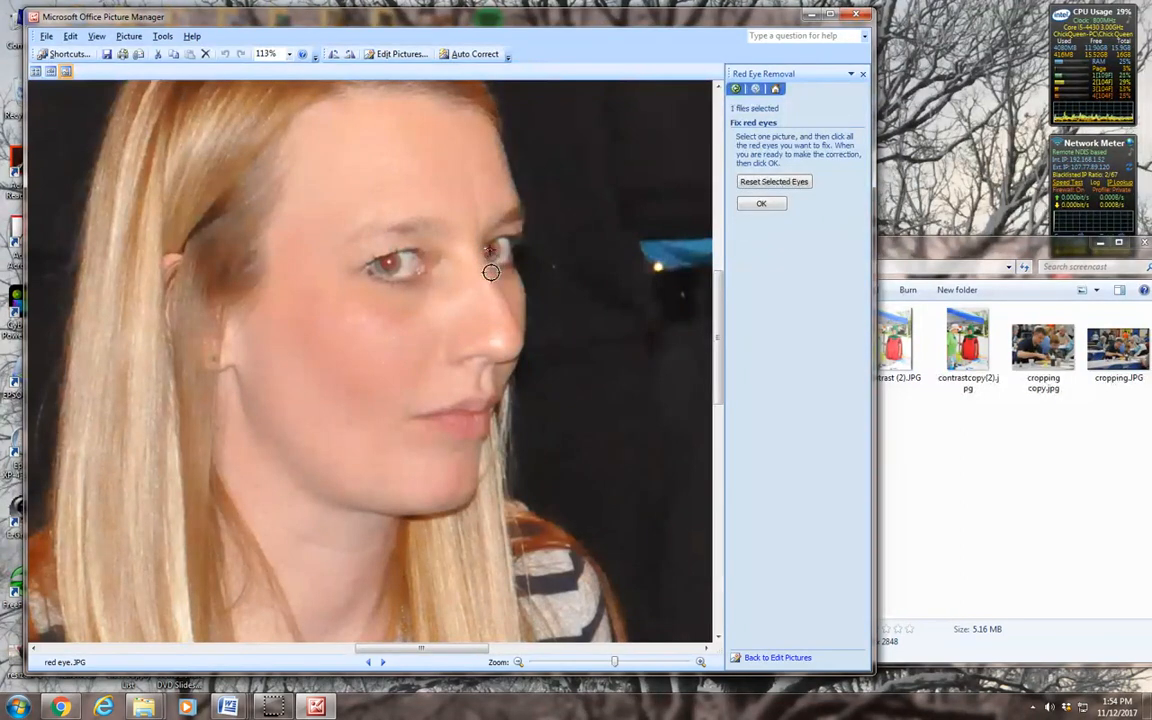
click(386, 262)
click(785, 184)
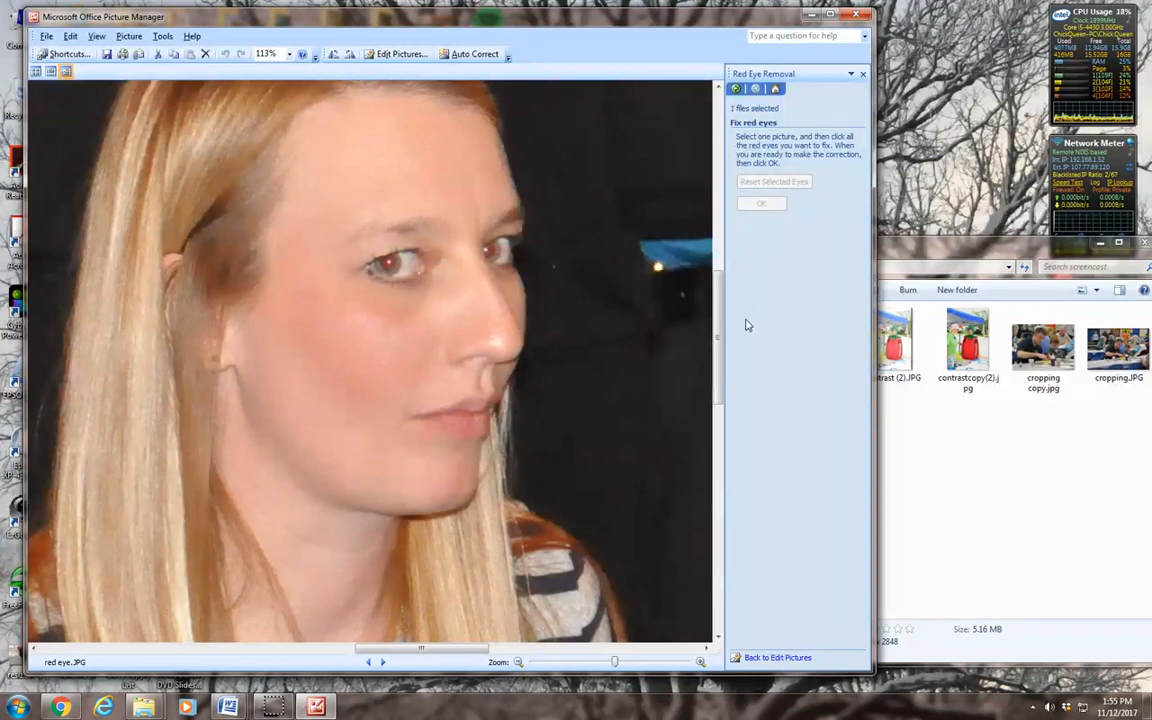
- Mark both of the blonde woman's pupils and apply the red-eye correction to them
click(491, 250)
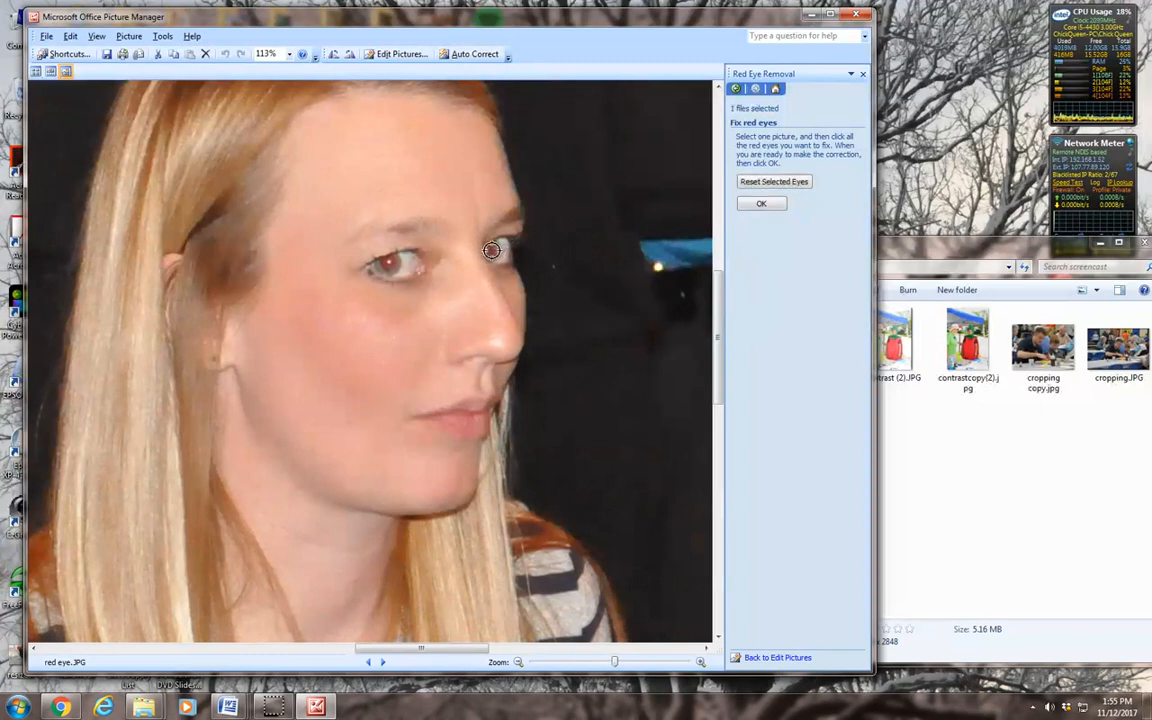
click(391, 262)
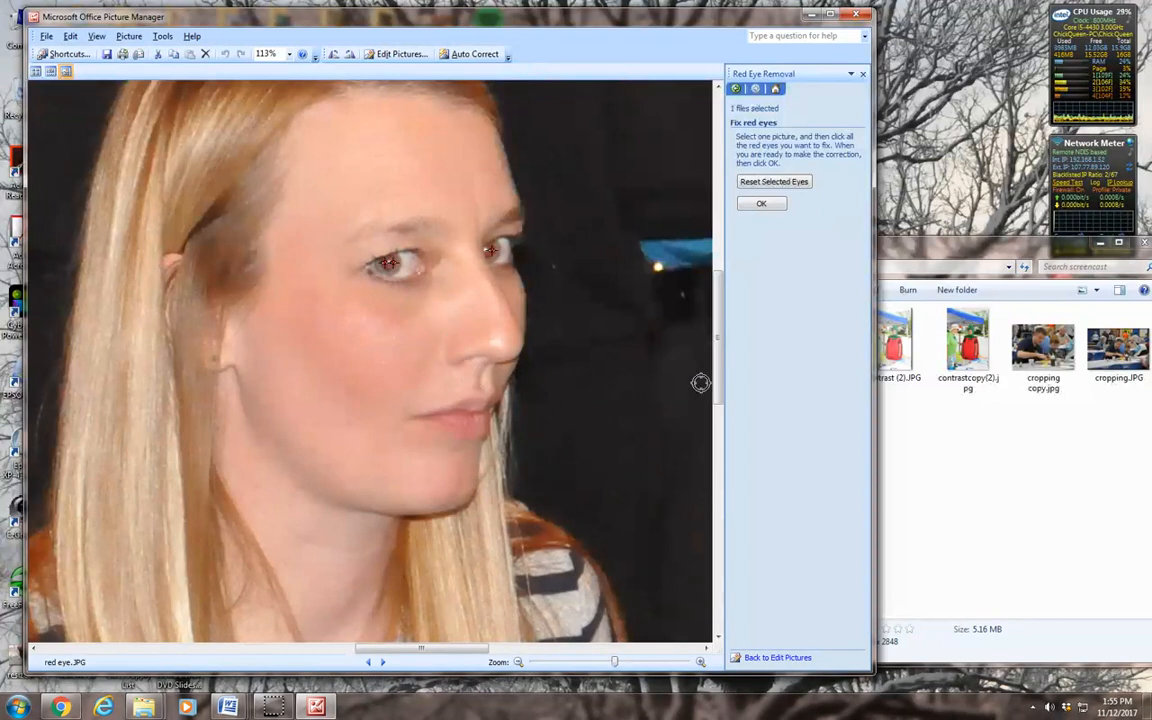
click(763, 205)
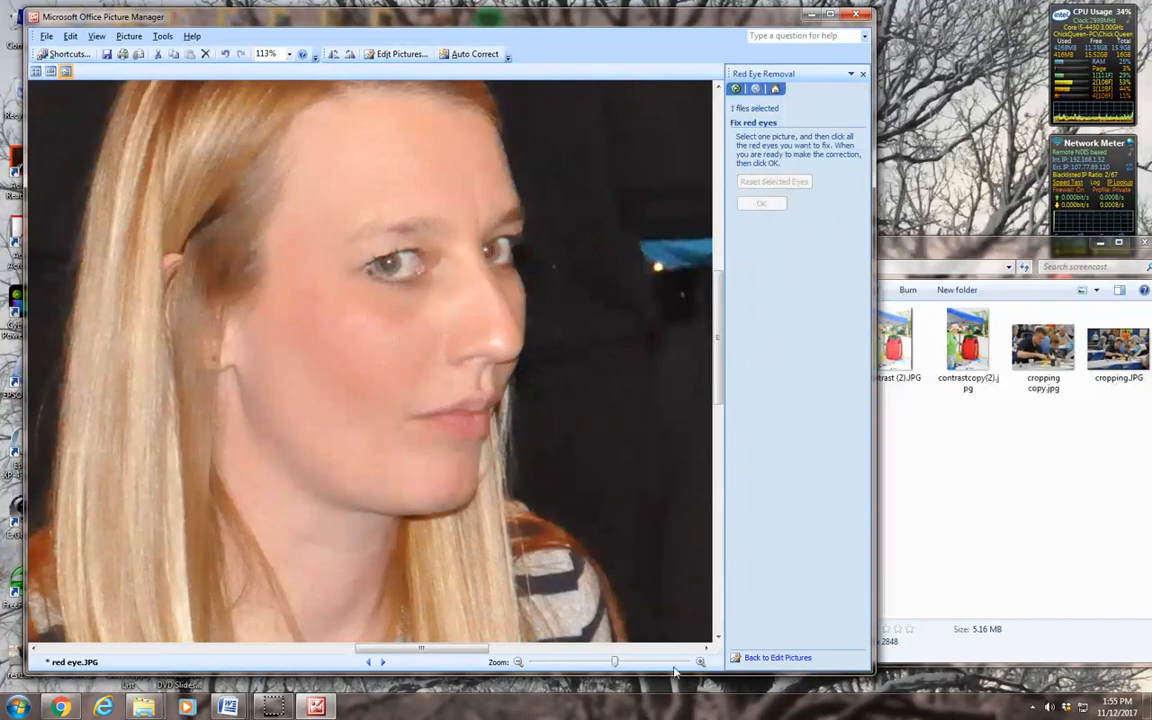
drag(616, 662, 573, 662)
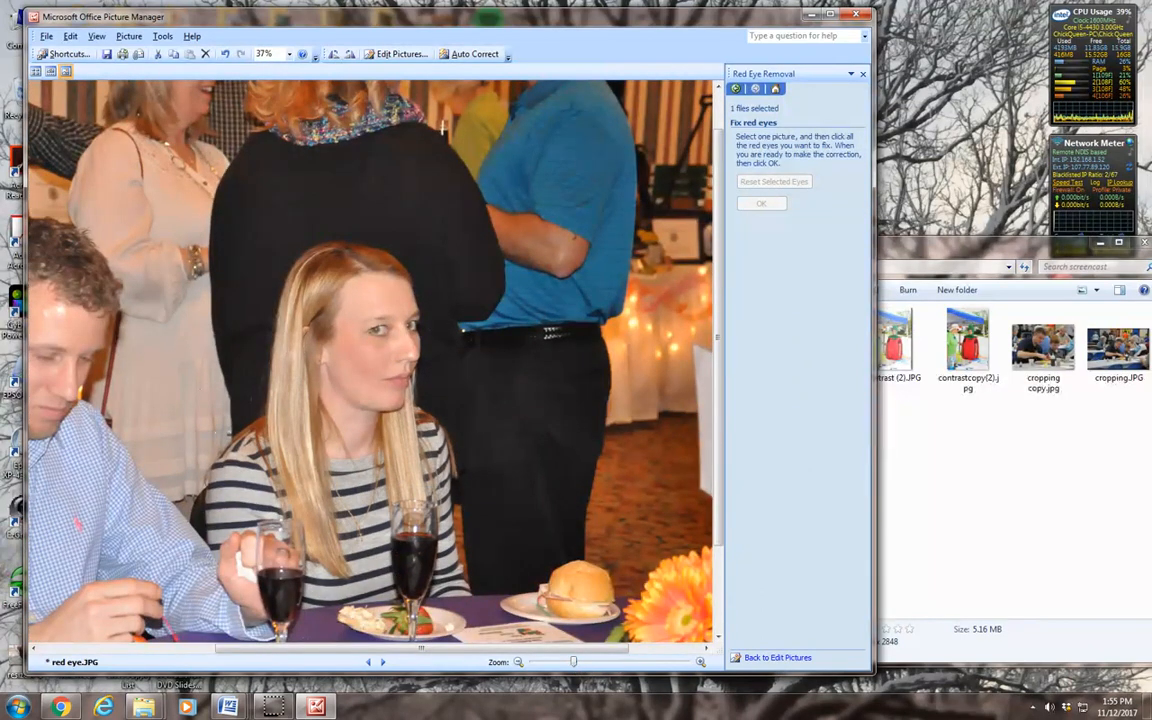
- Save the corrected picture as "red eye copy.jpg" in the screencast folder and close Picture Manager without saving changes to the original
click(47, 37)
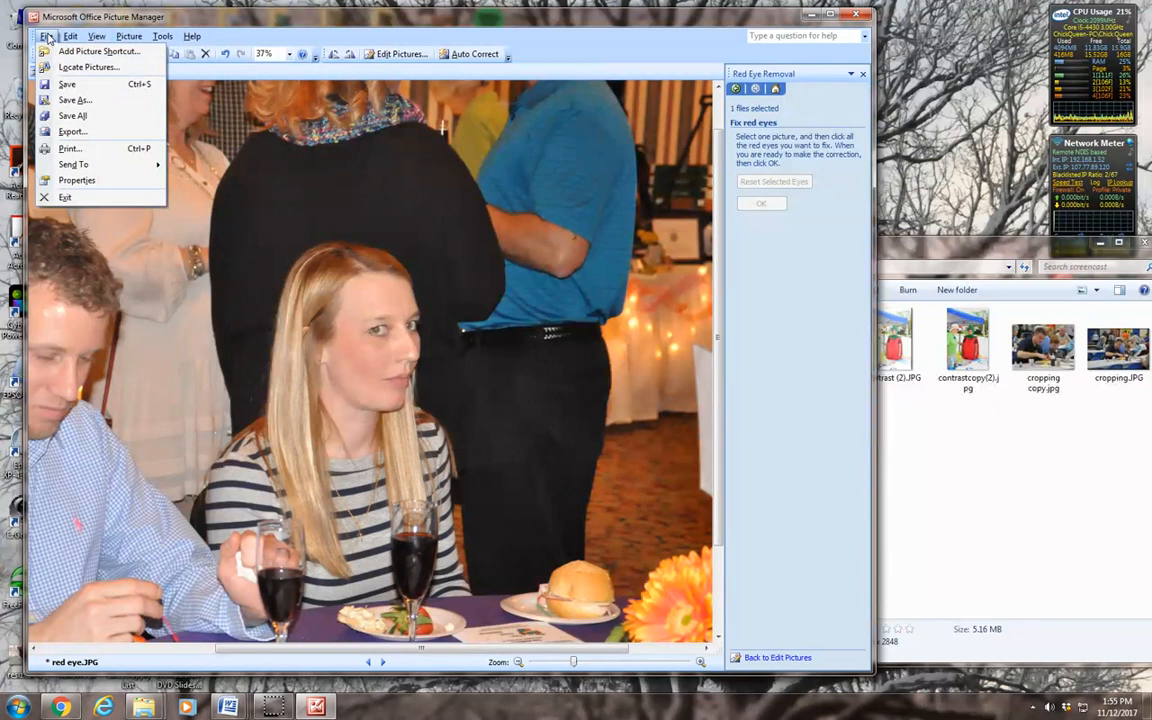
click(66, 101)
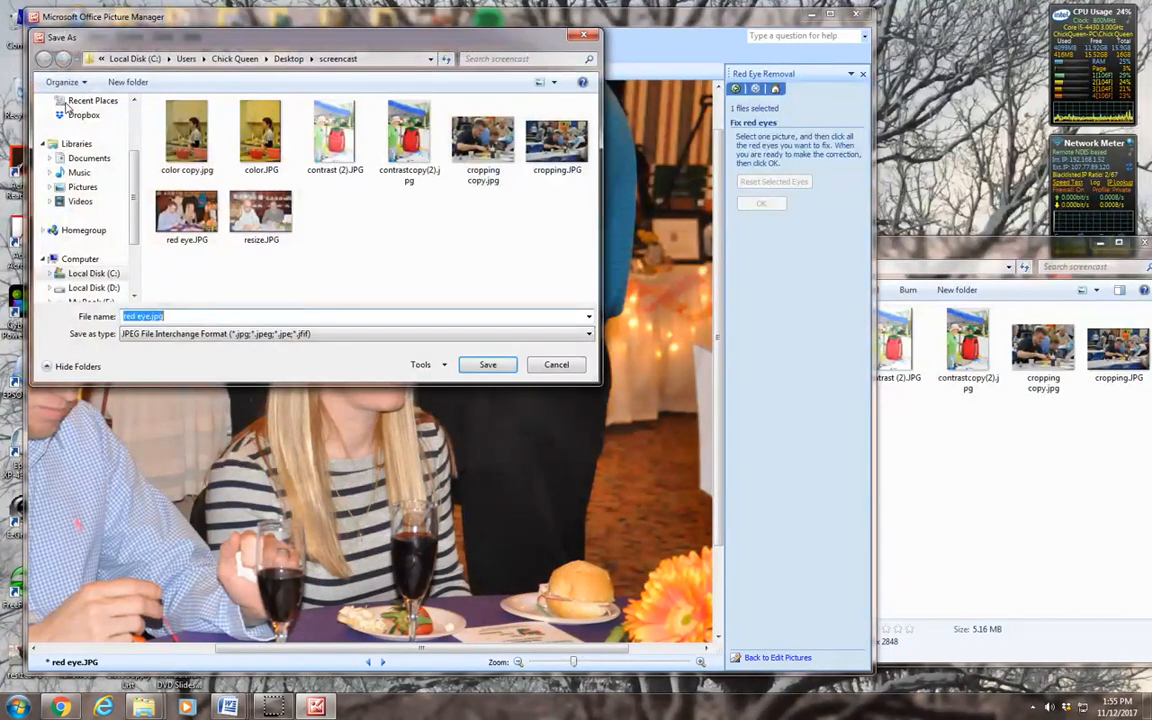
click(150, 317)
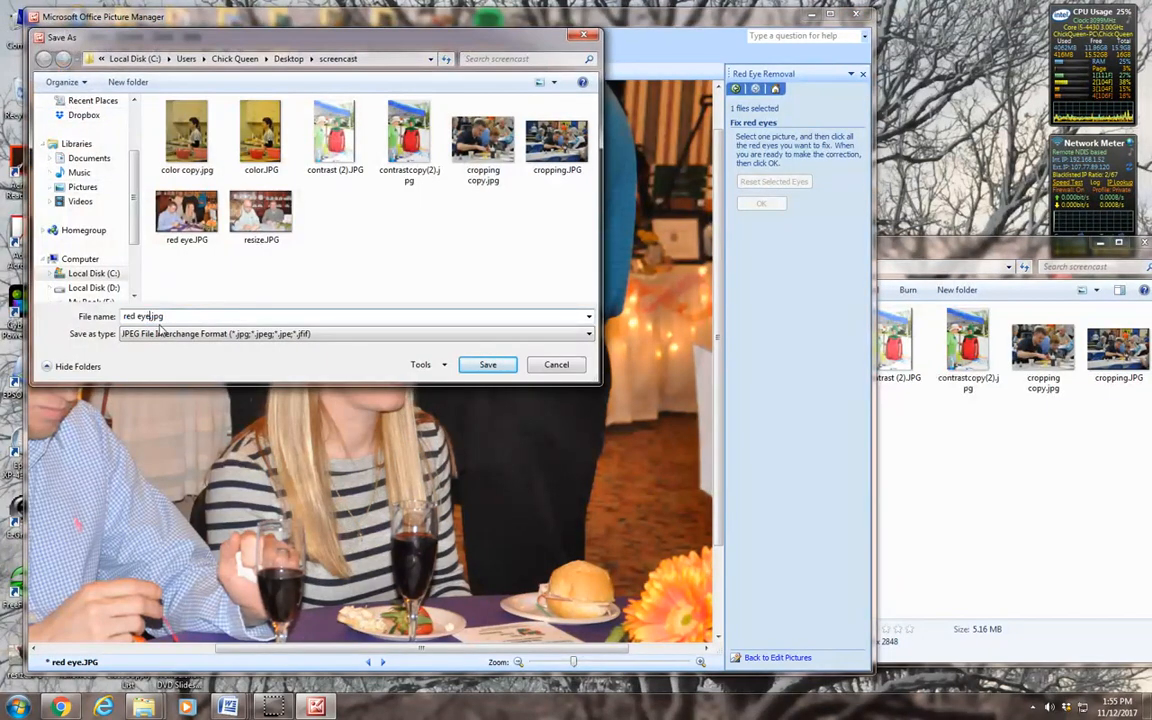
text(copy)
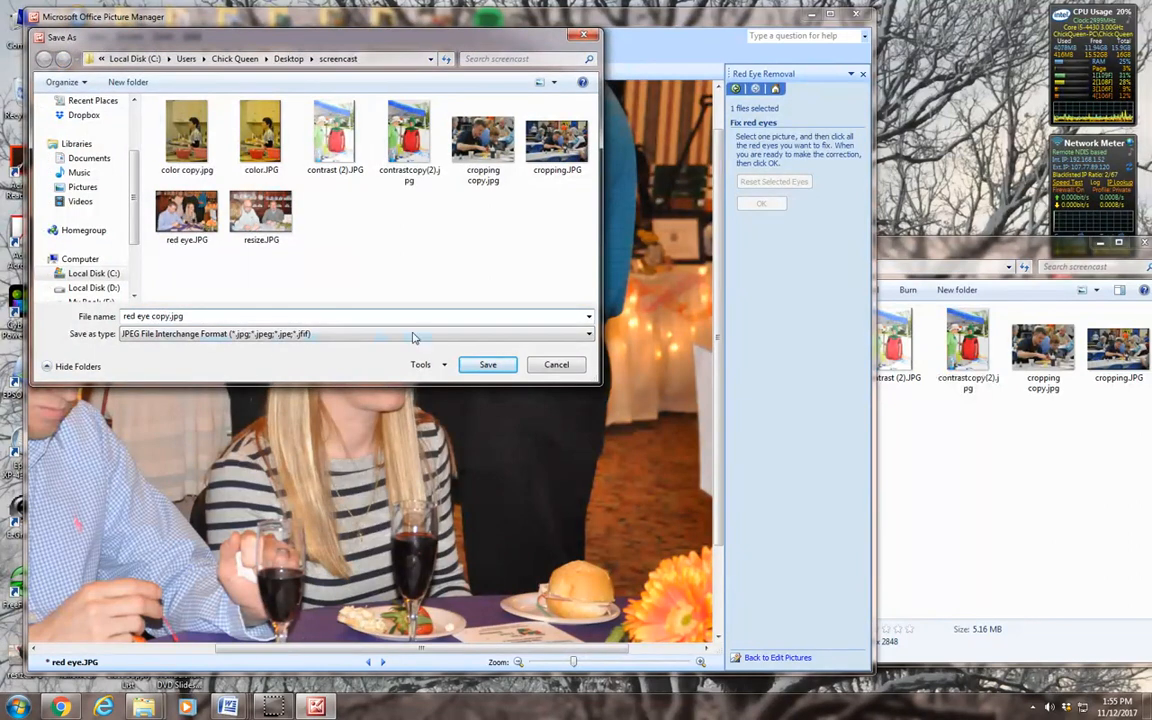
click(505, 369)
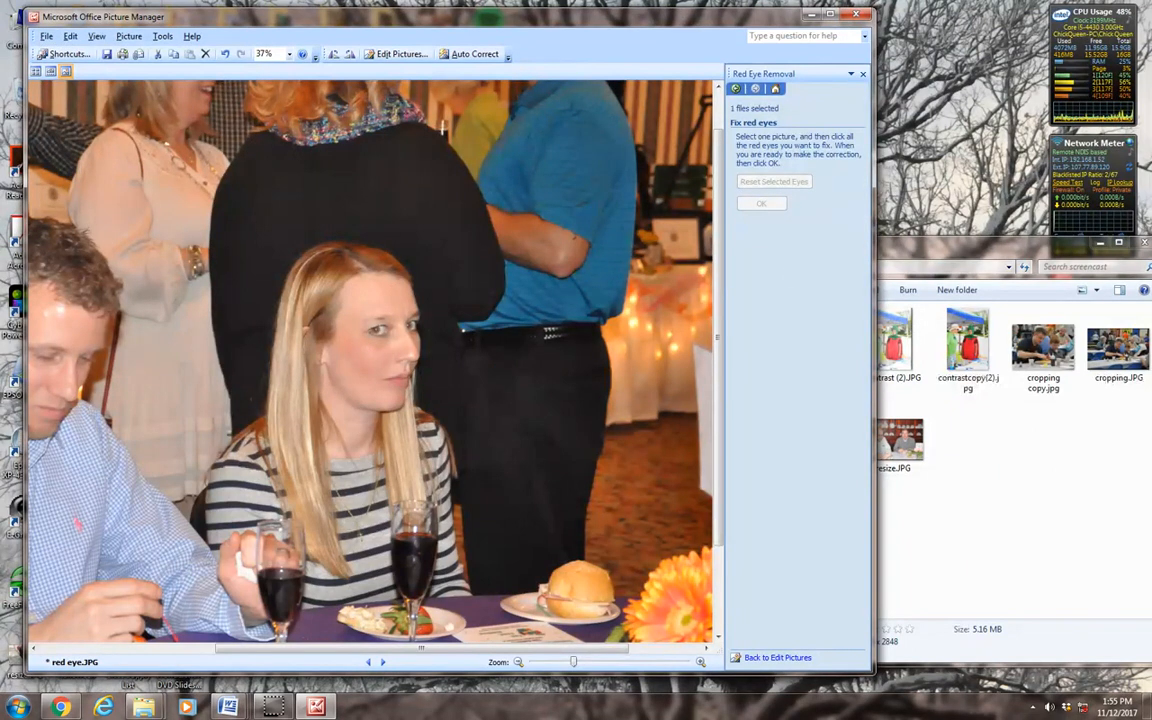
click(856, 15)
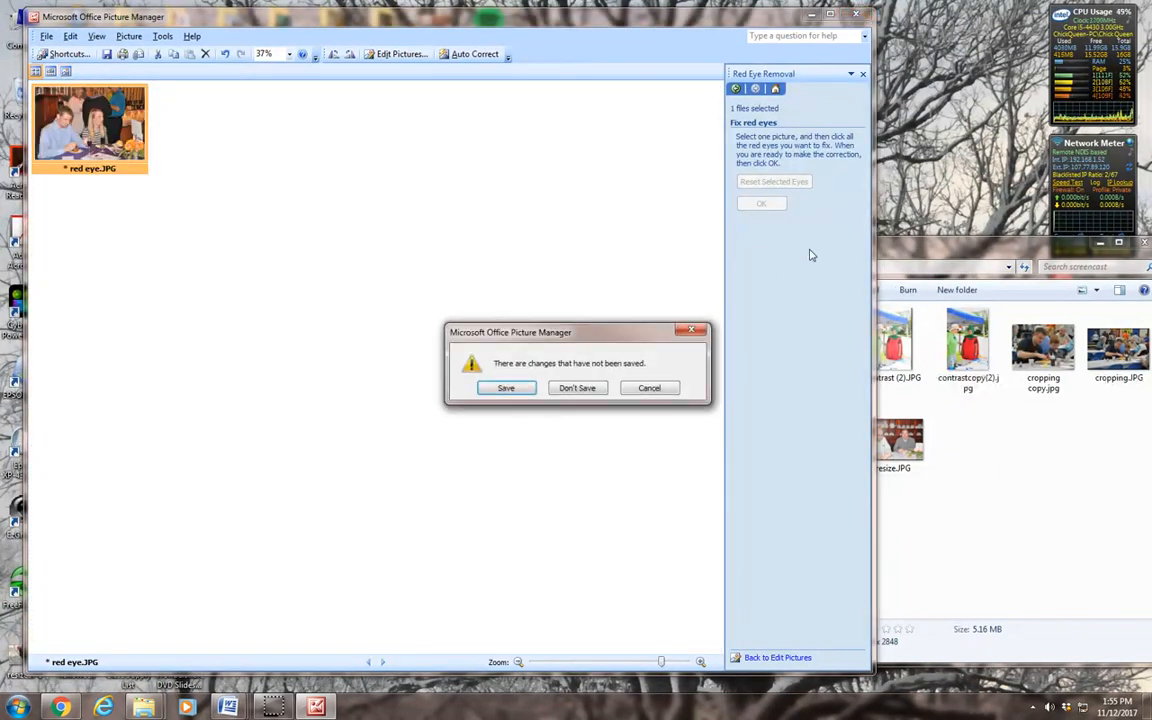
click(588, 392)
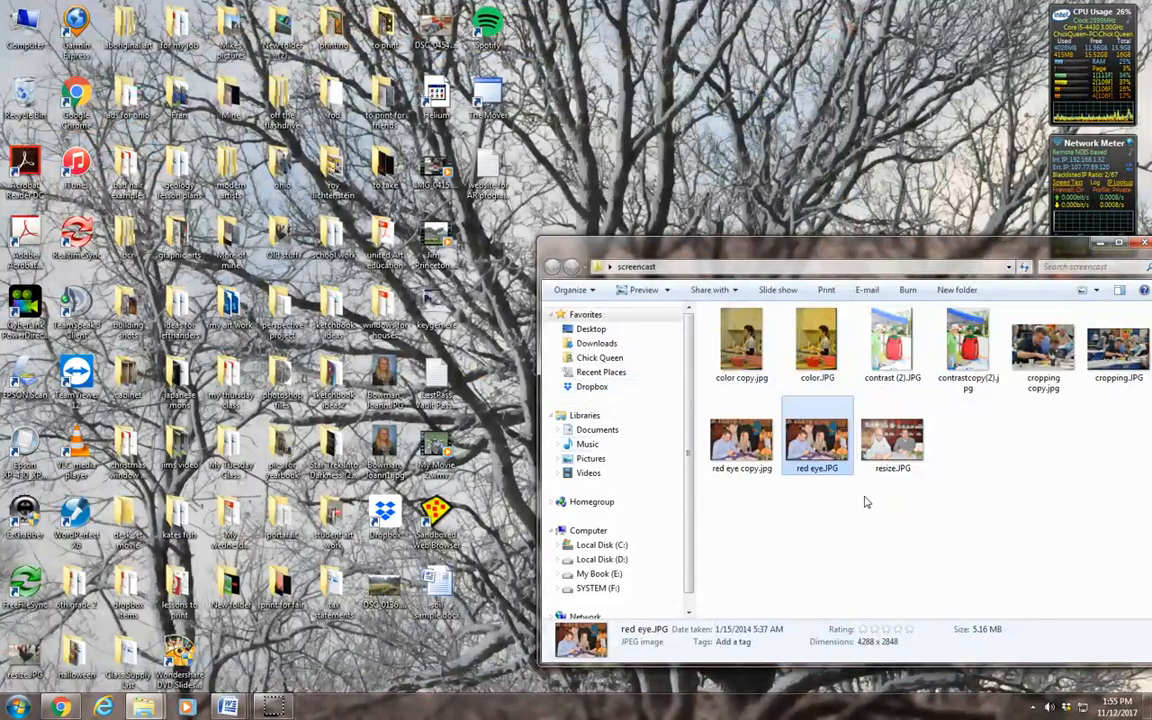
- Open resize.JPG from the screencast folder in Microsoft Office Picture Manager
right_click(902, 446)
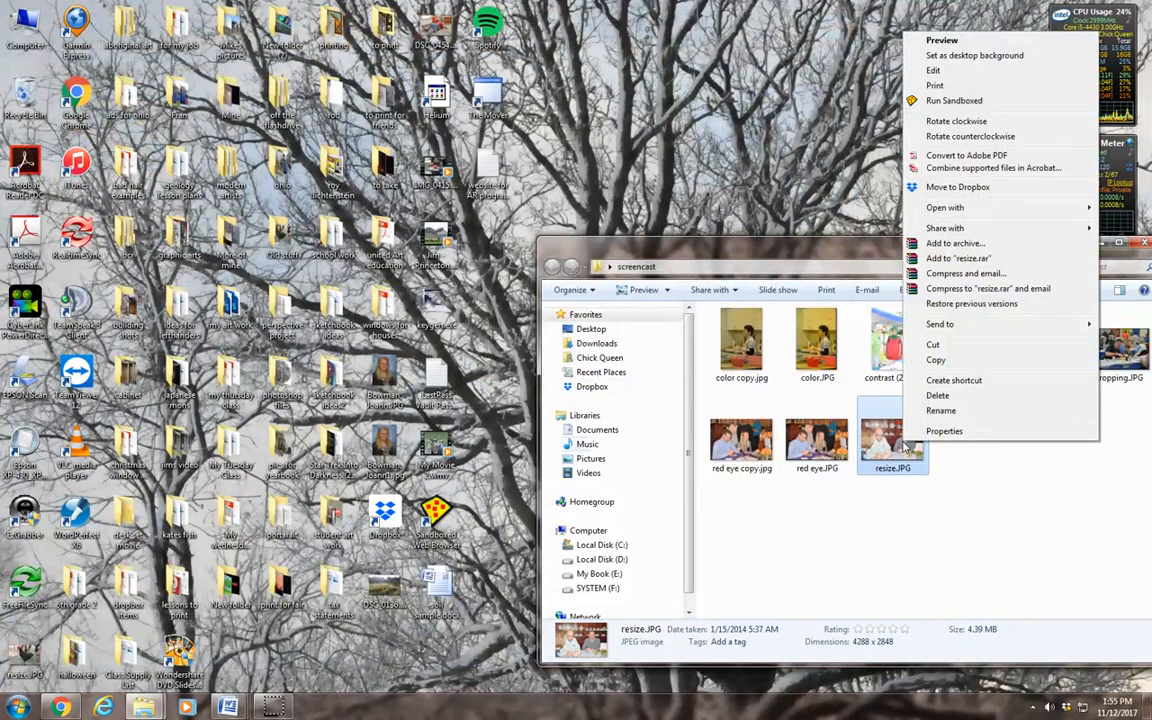
mouse_move(950, 207)
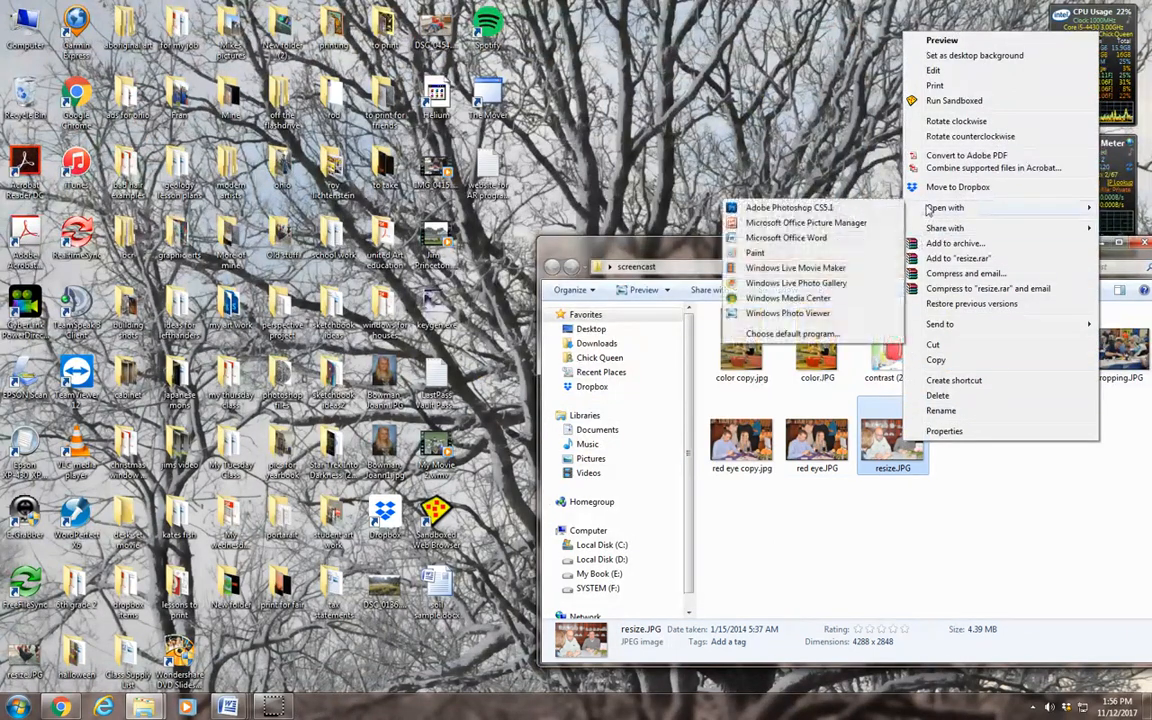
click(866, 227)
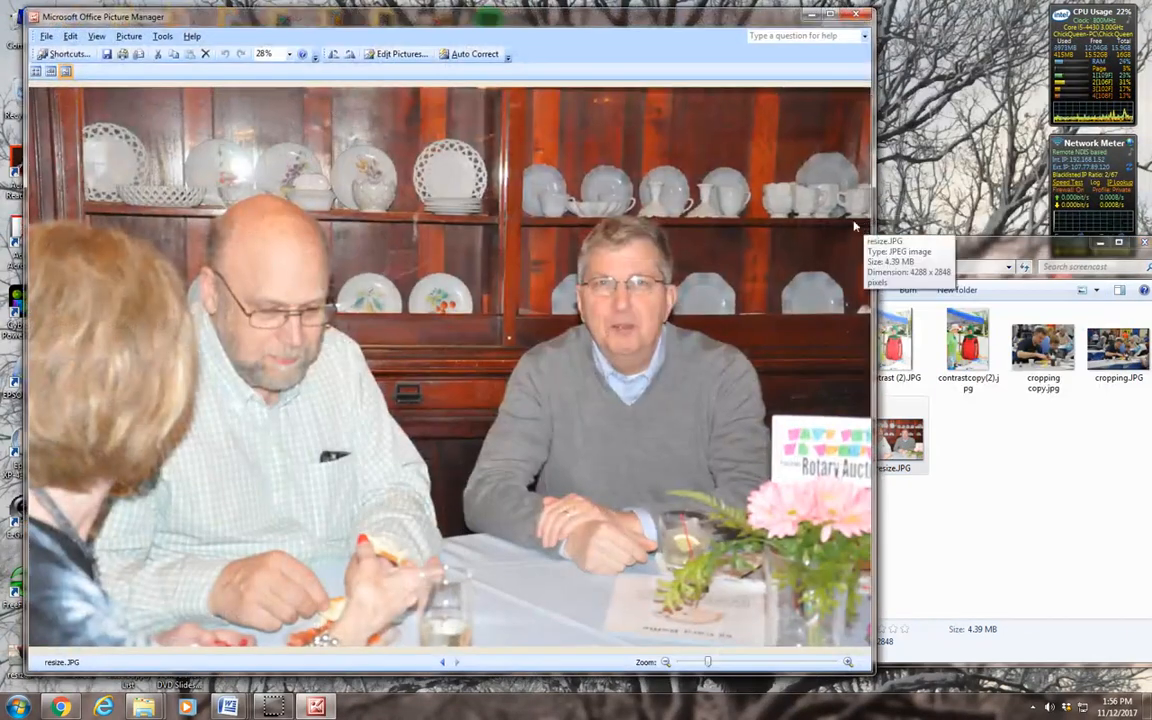
drag(535, 18, 568, 20)
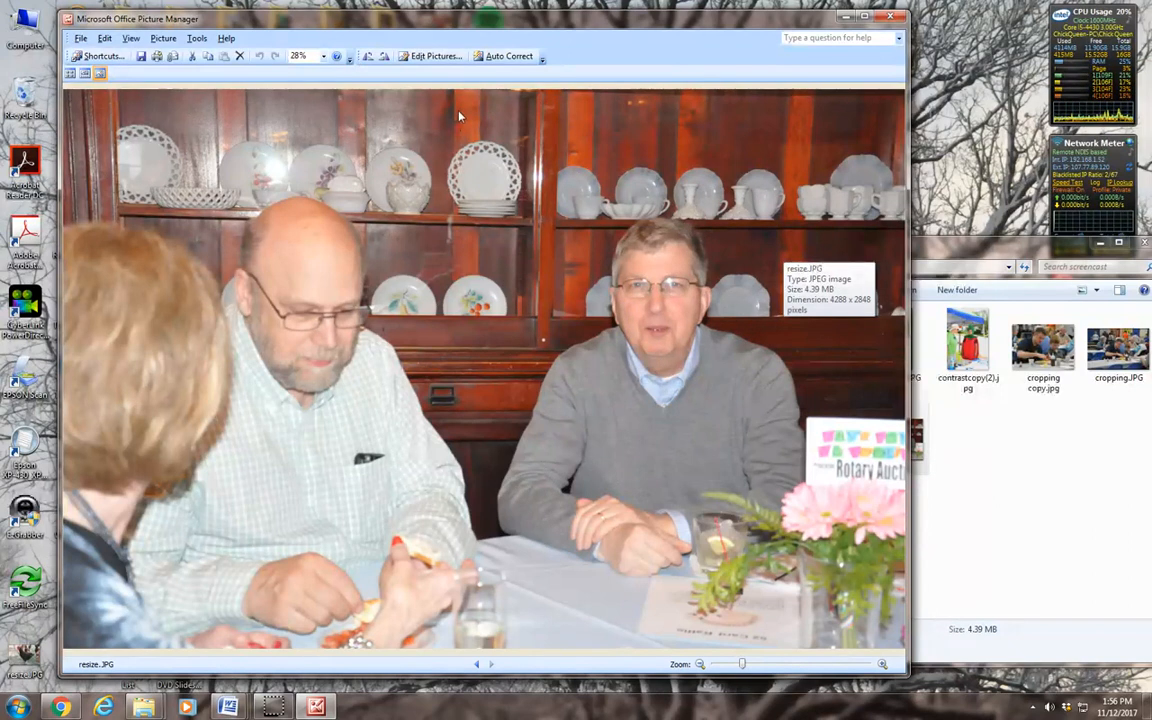
- Darken the picture's midtones to -21 in the brightness and contrast settings and return to the editing tools
click(438, 57)
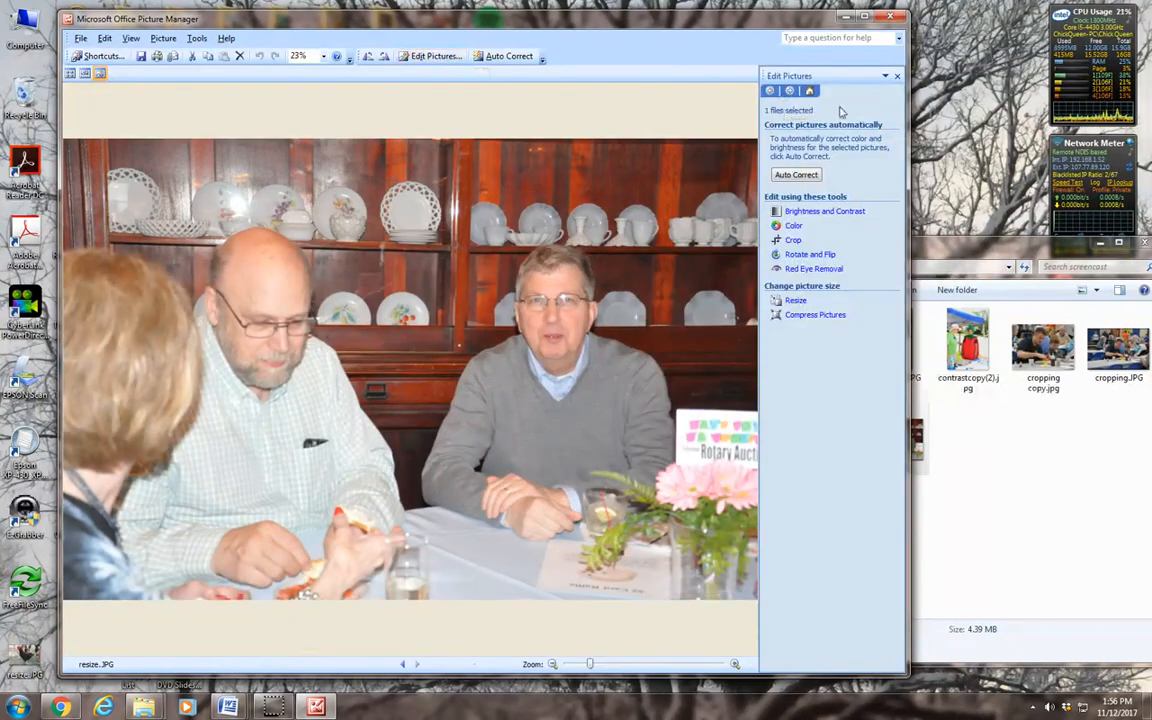
click(795, 211)
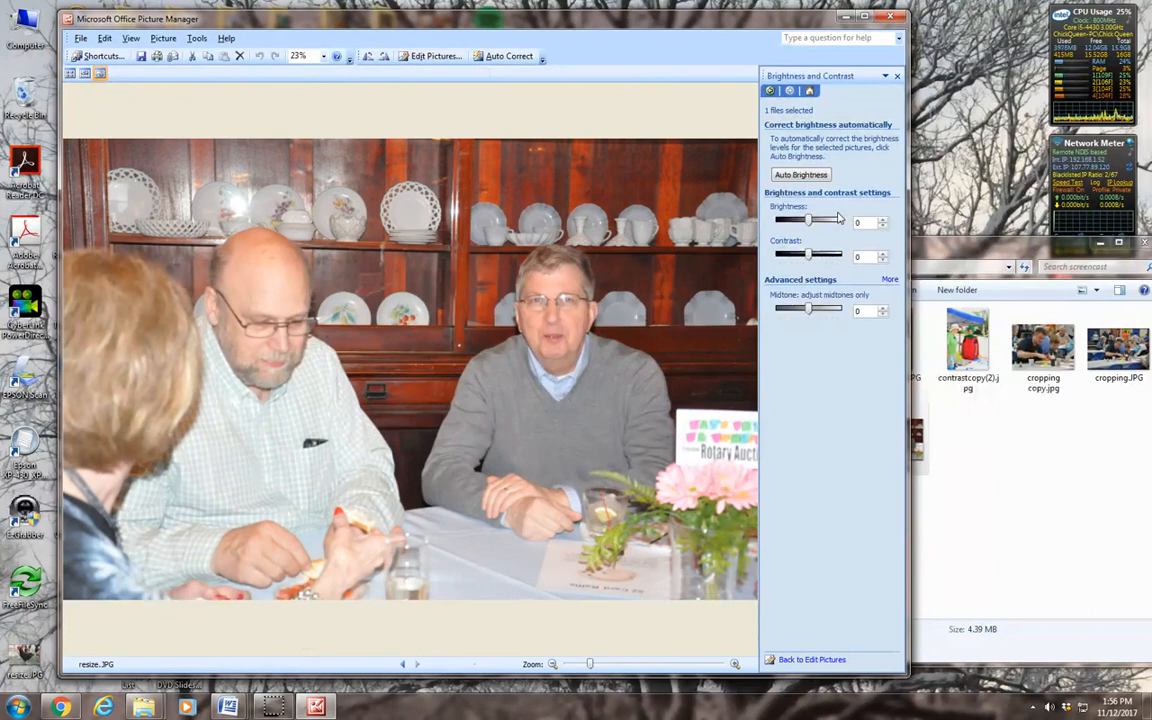
click(813, 316)
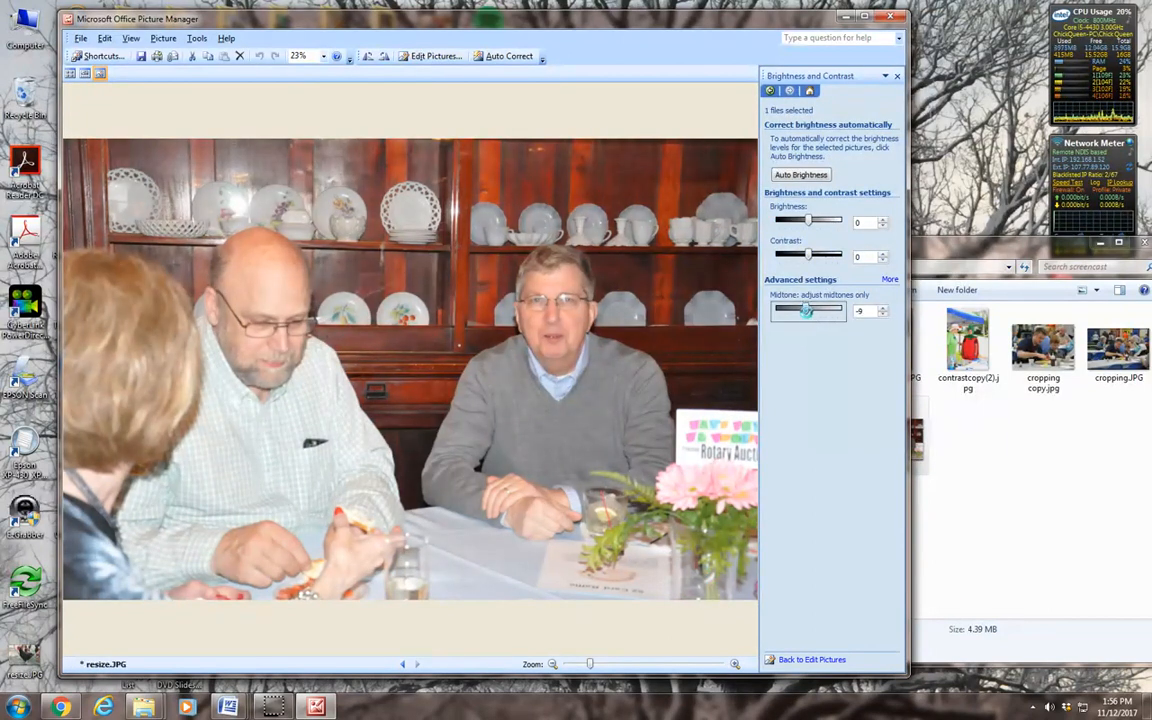
drag(813, 316, 806, 318)
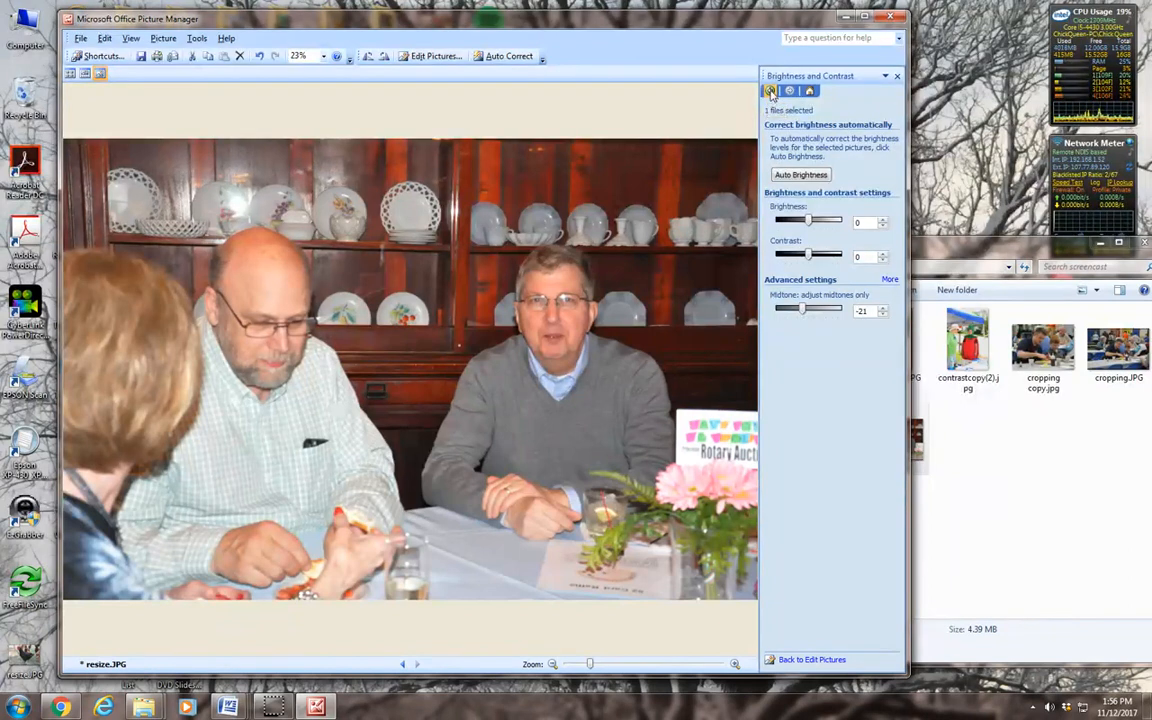
click(770, 91)
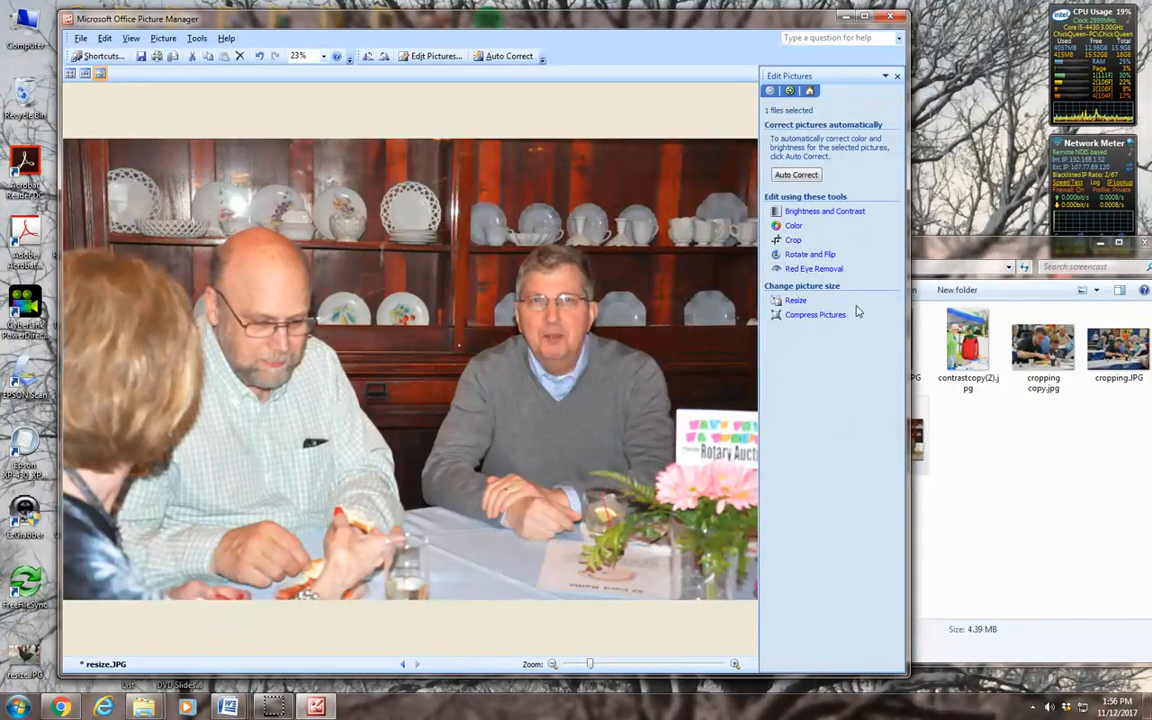
- Crop the picture to the man in the gray sweater at 2133 x 2844 pixels, and trim its top to reach 2133 x 2533 pixels
click(792, 241)
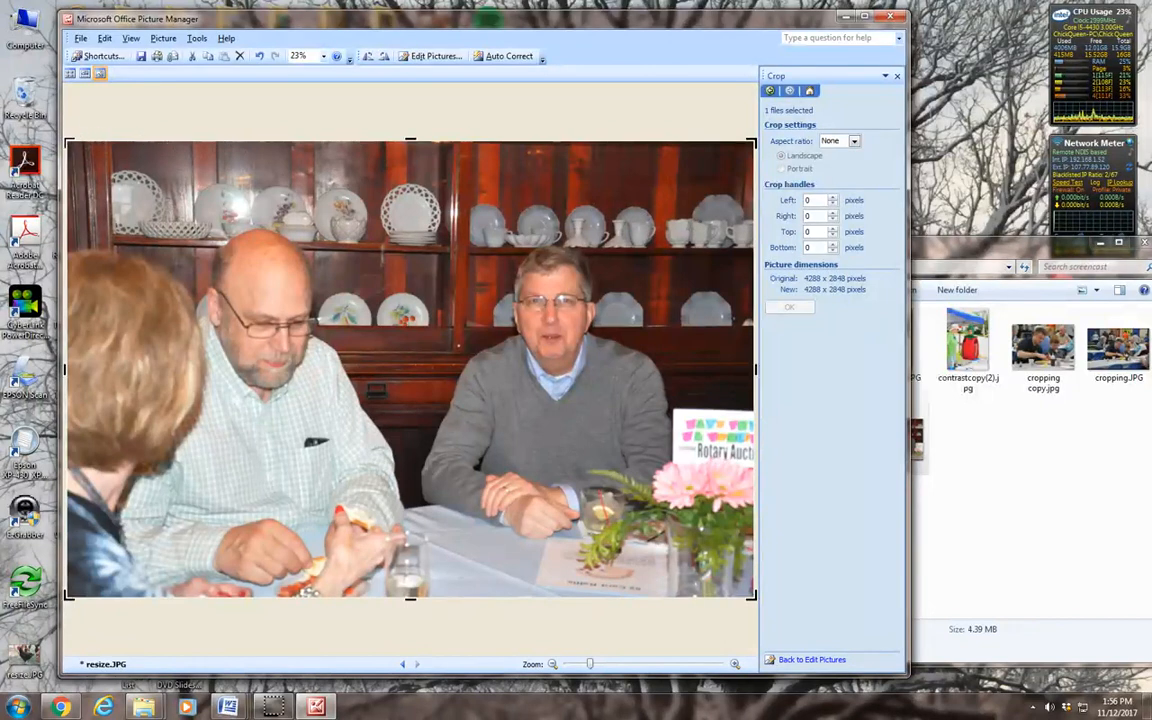
drag(68, 143, 411, 141)
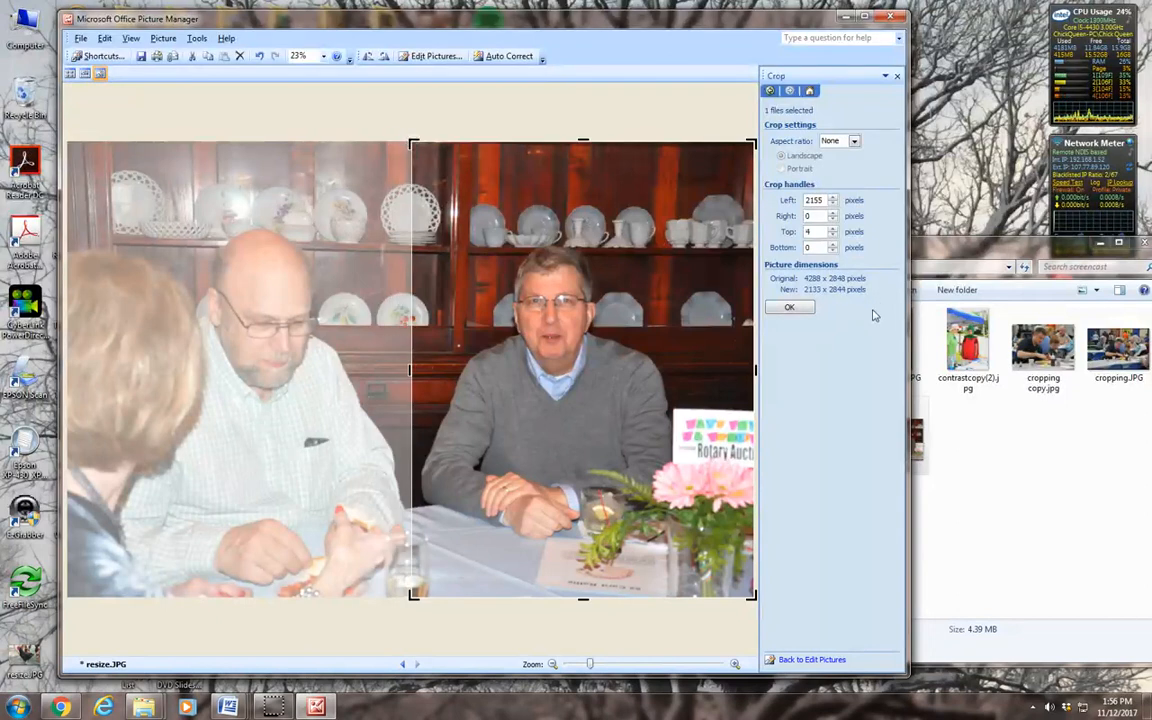
click(789, 306)
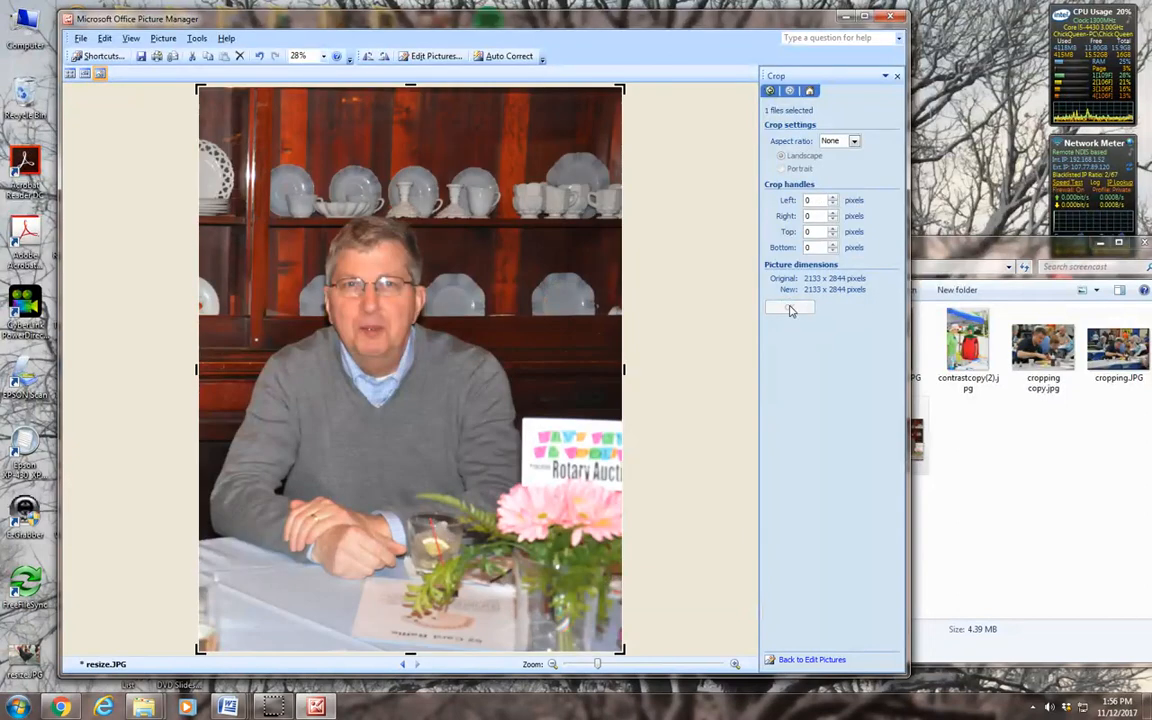
mouse_move(410, 88)
mouse_down()
mouse_move(409, 135)
mouse_move(386, 147)
mouse_up()
click(789, 306)
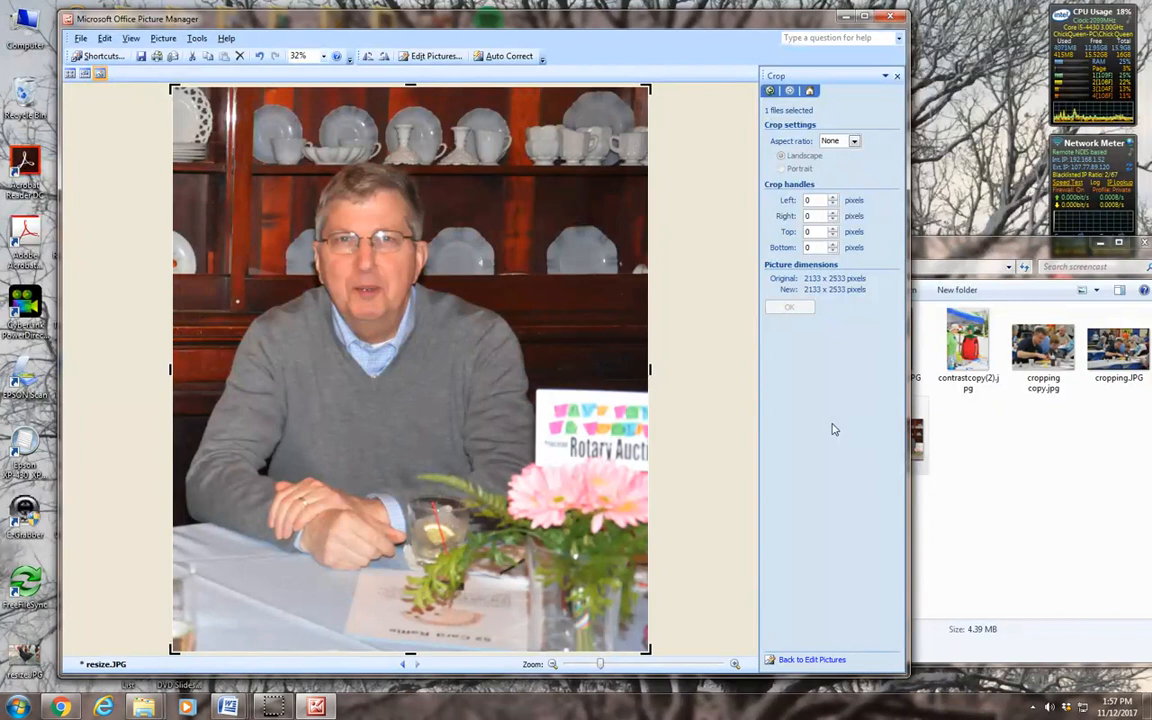
click(770, 92)
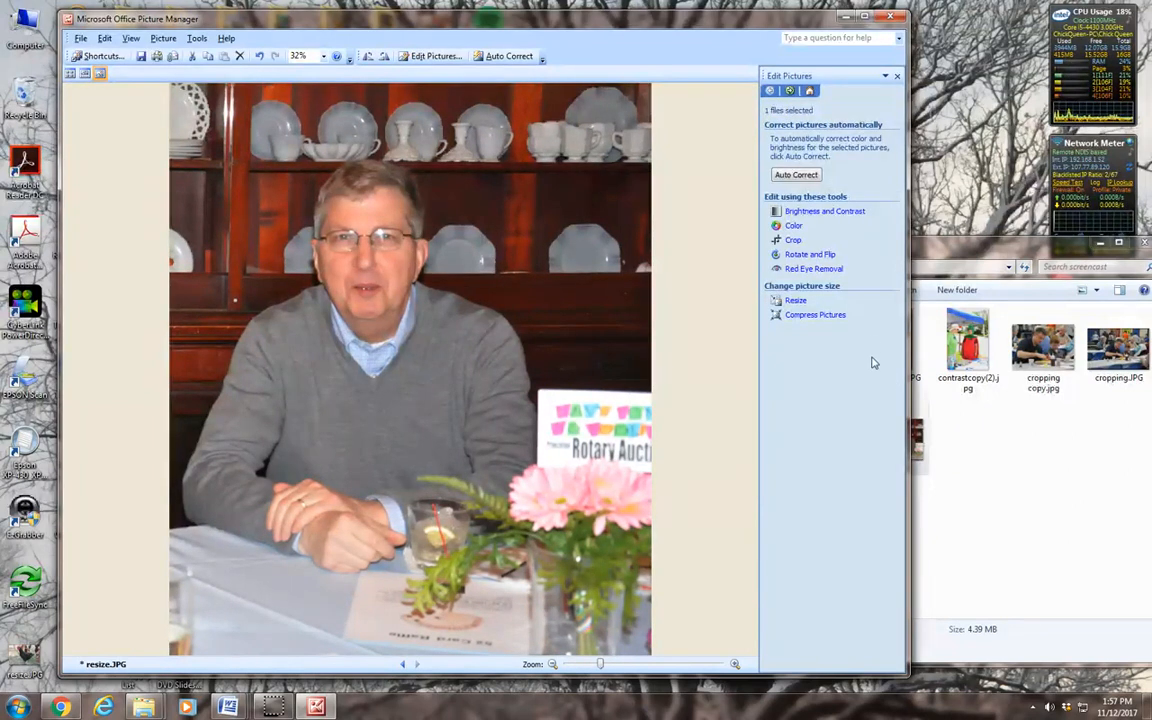
- Resize the cropped picture to the predefined Document - Large (1024 x 768 px) size
click(796, 302)
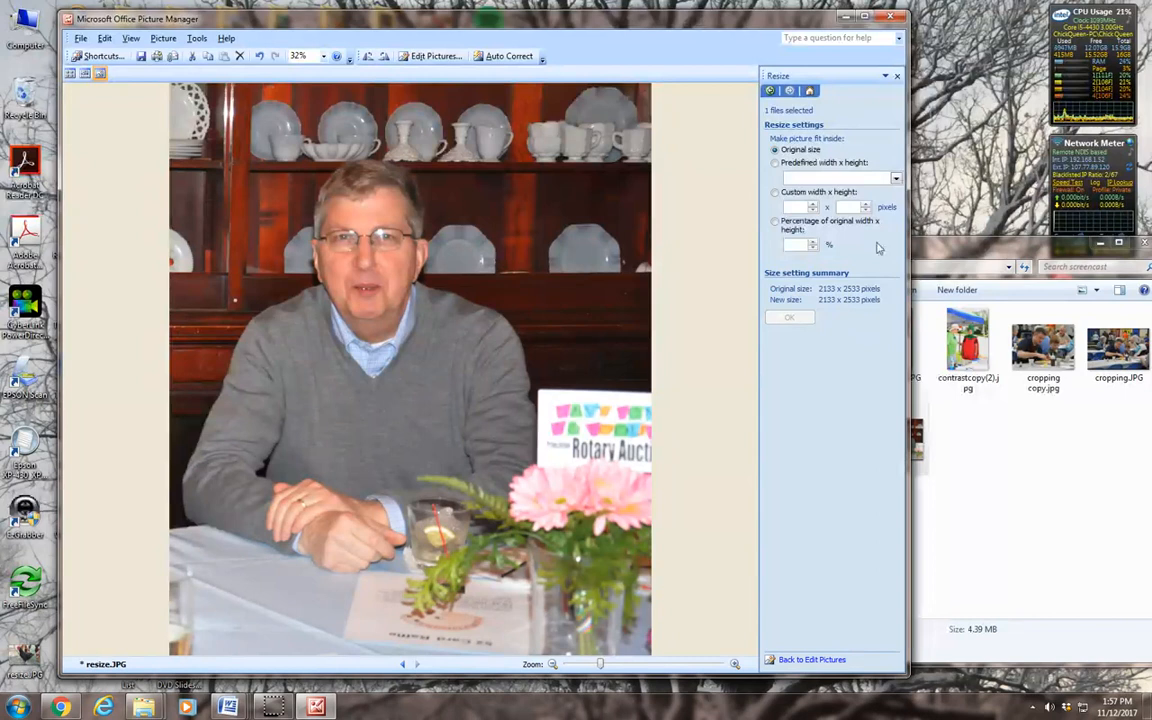
click(897, 180)
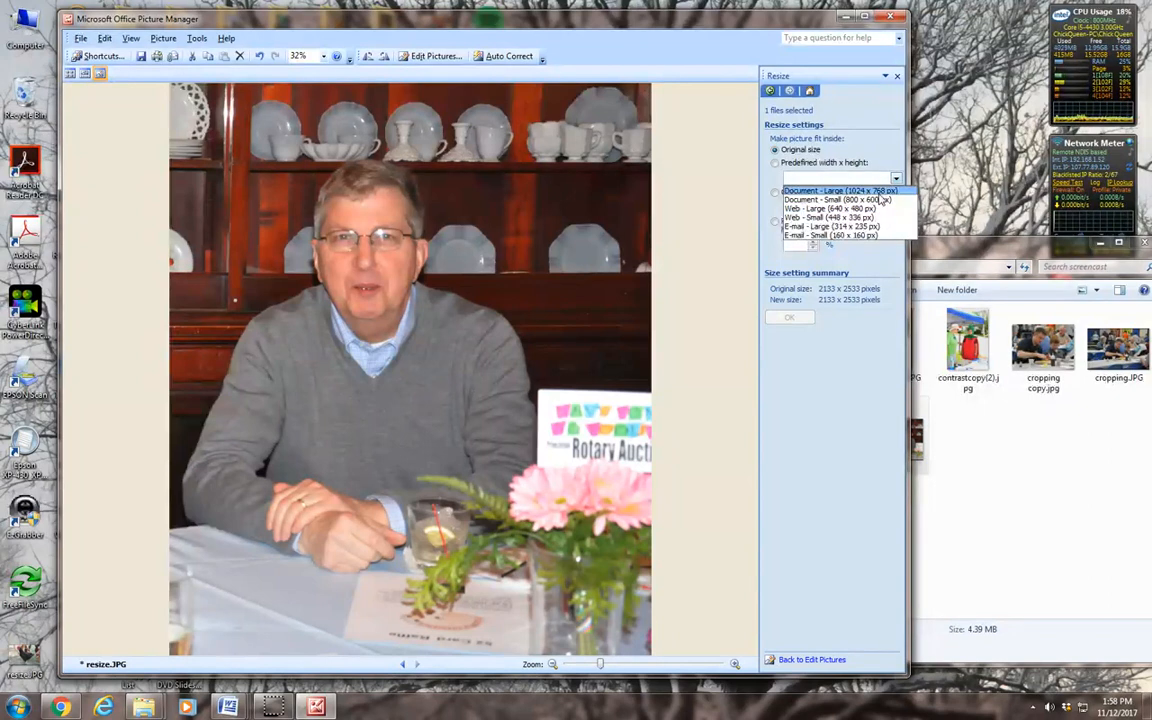
click(880, 192)
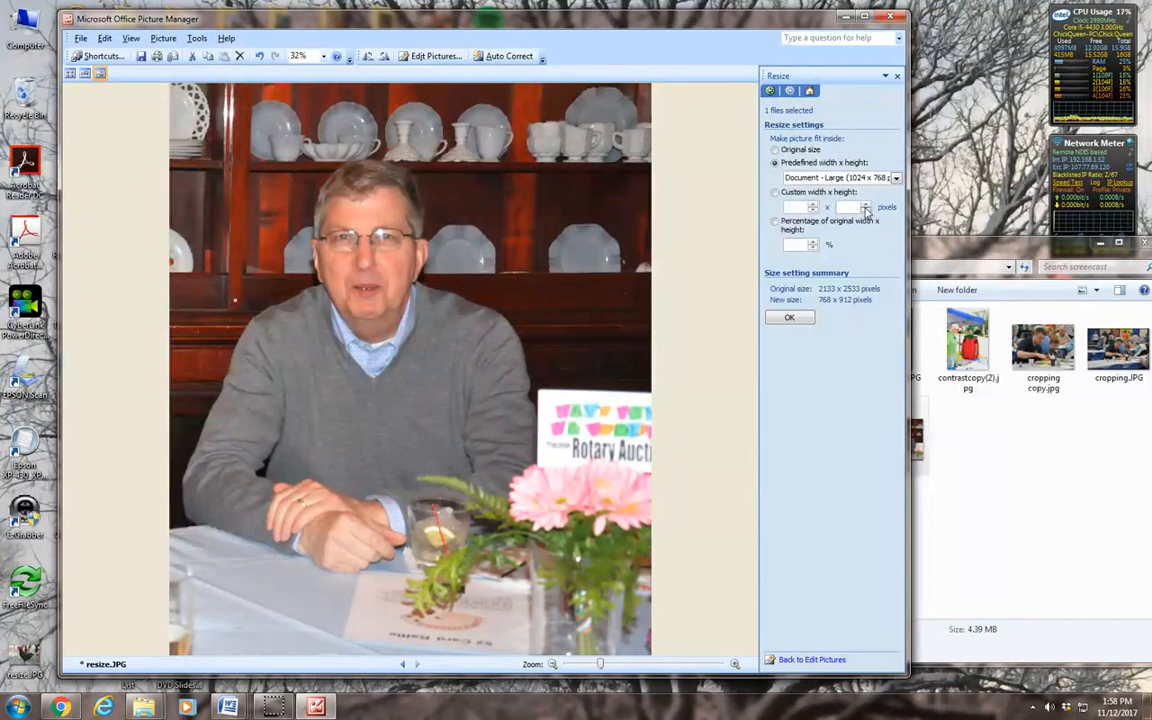
click(791, 319)
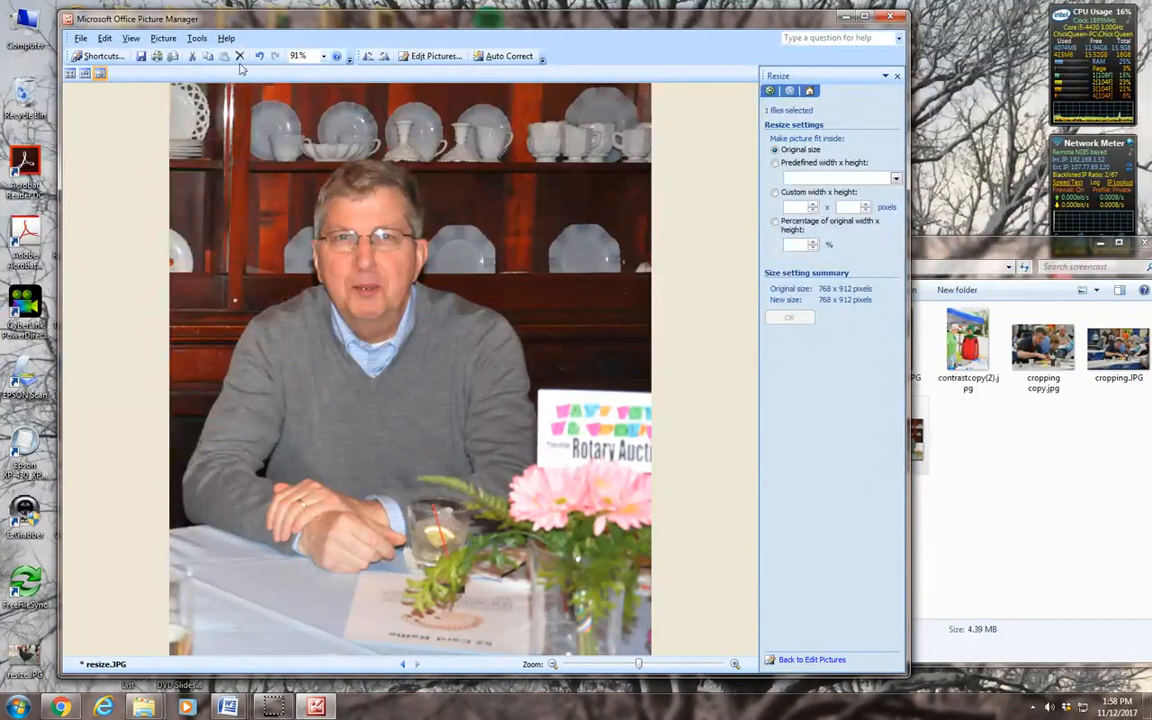
- Undo the resize, both crops and the midtone adjustment one after another to return to the original picture
click(105, 38)
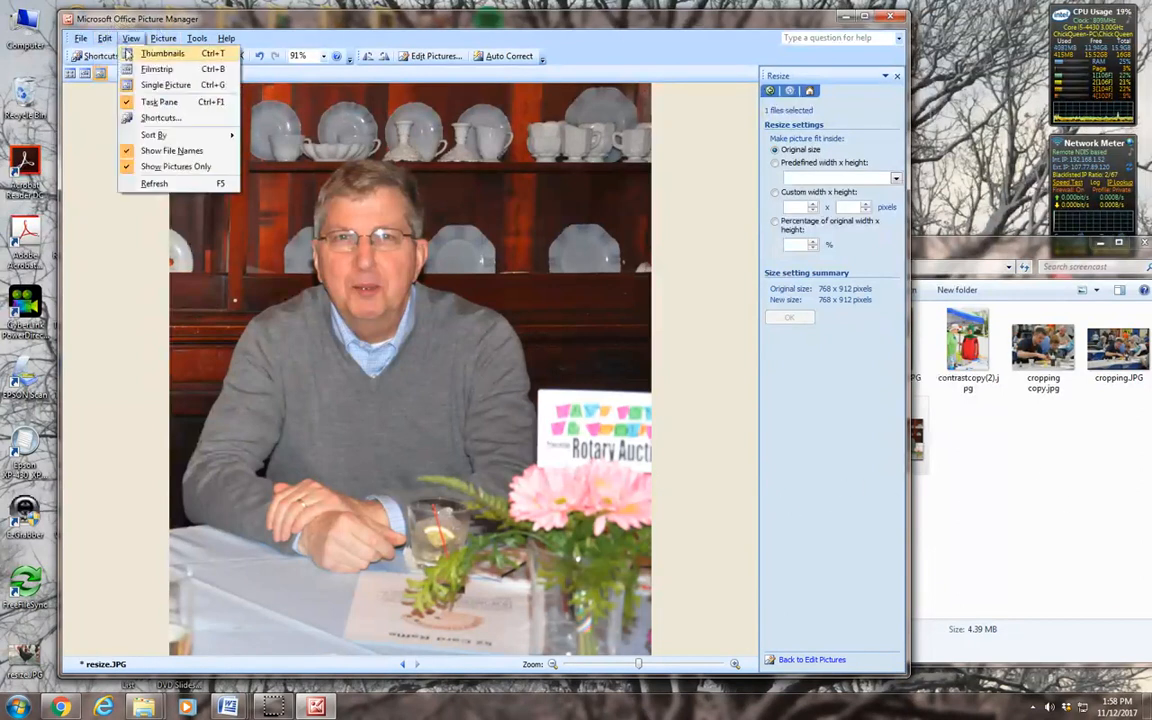
click(108, 55)
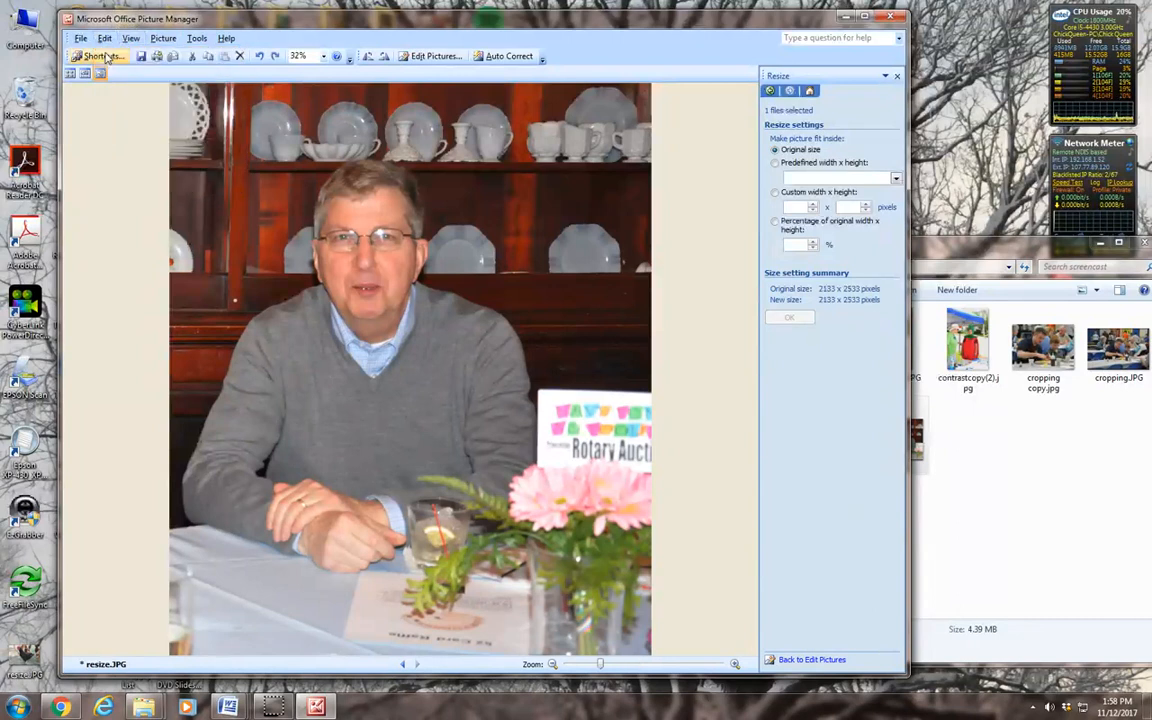
click(105, 38)
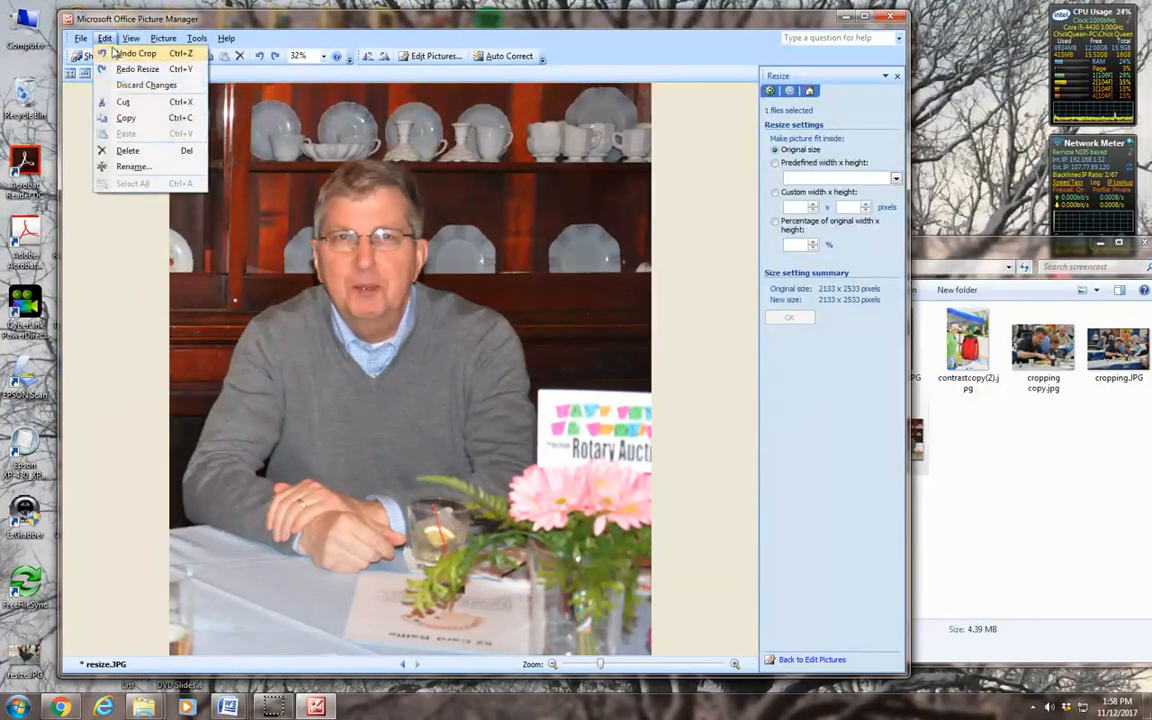
click(110, 53)
click(105, 38)
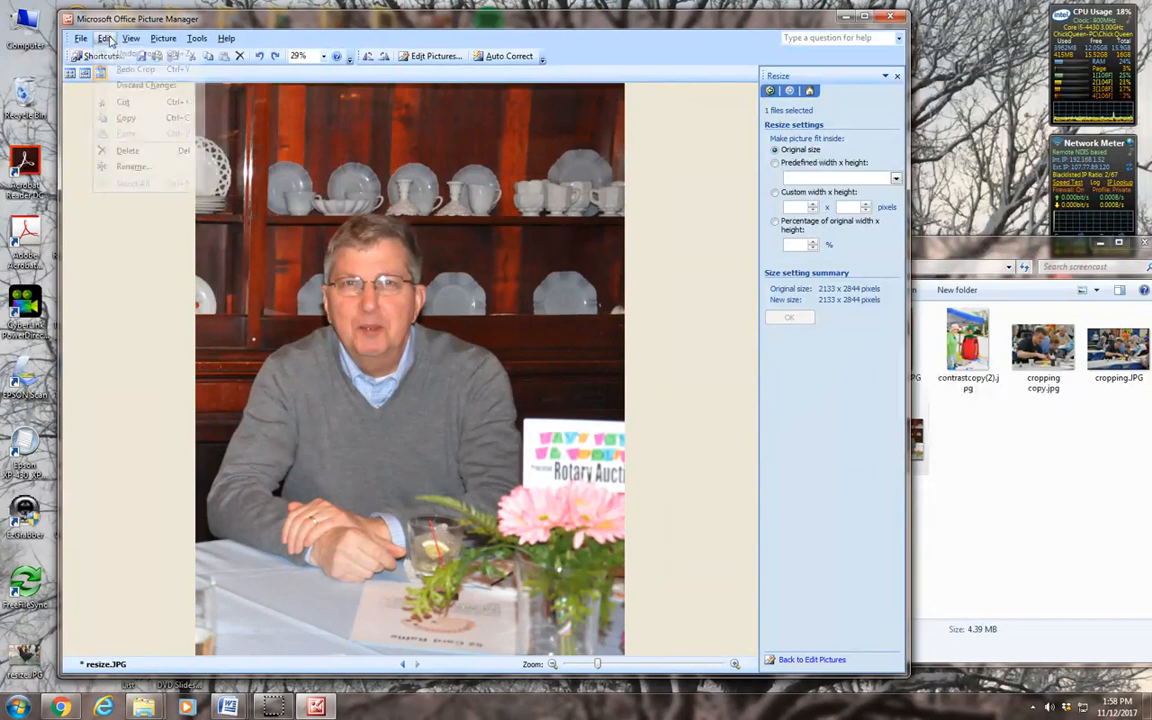
click(110, 53)
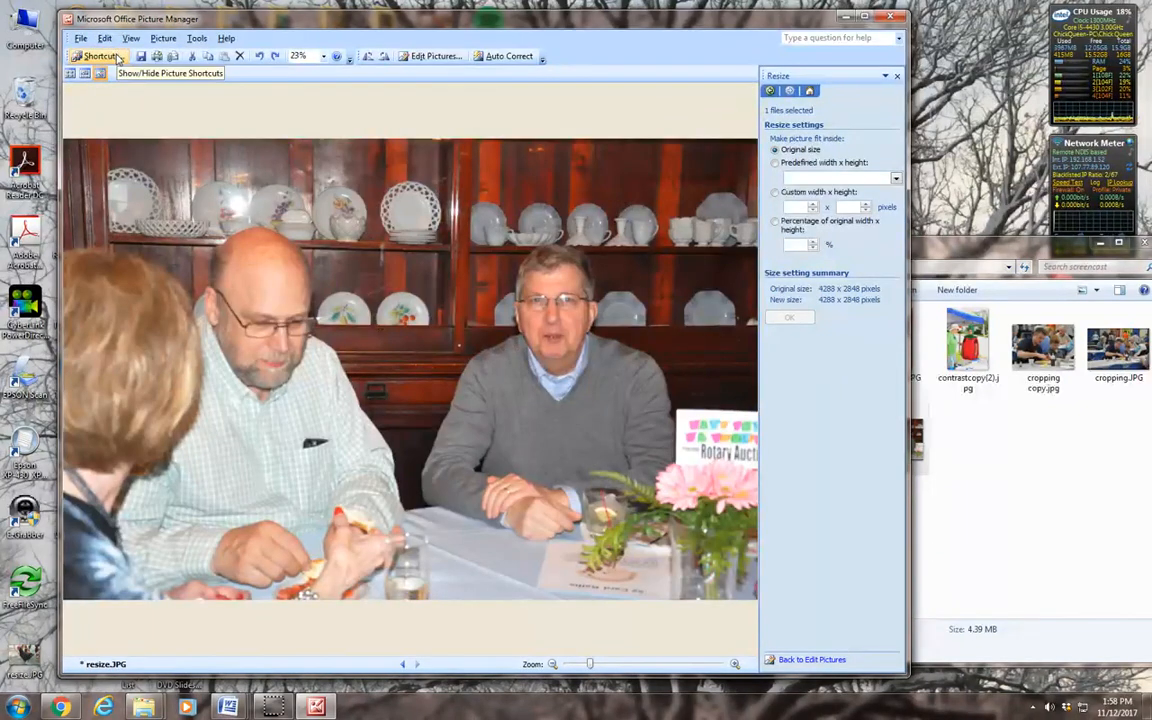
click(105, 38)
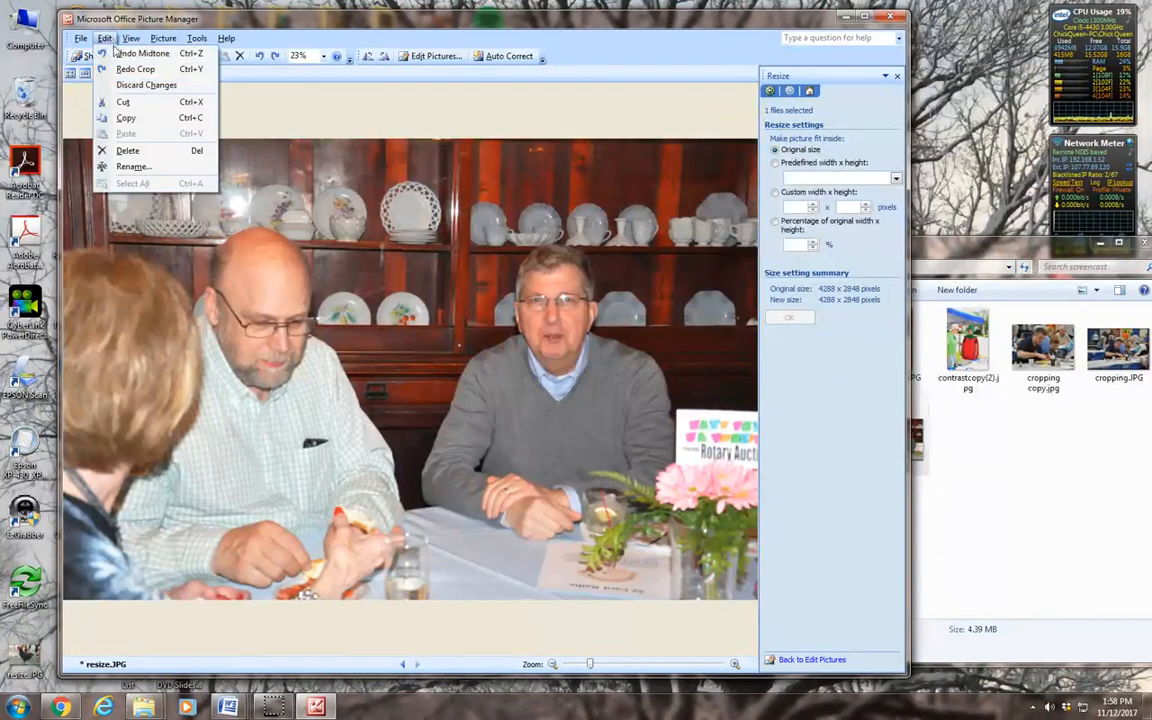
click(113, 53)
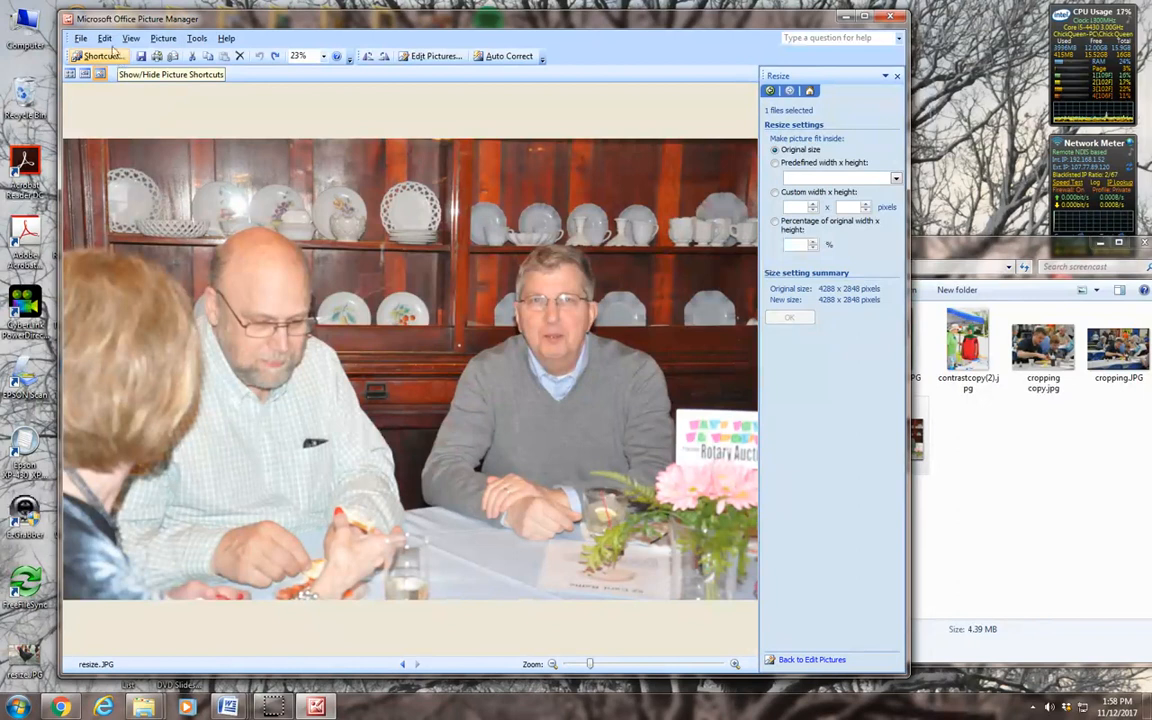
- Redo the midtone adjustment, both crops and the resize one after another
click(104, 38)
click(121, 71)
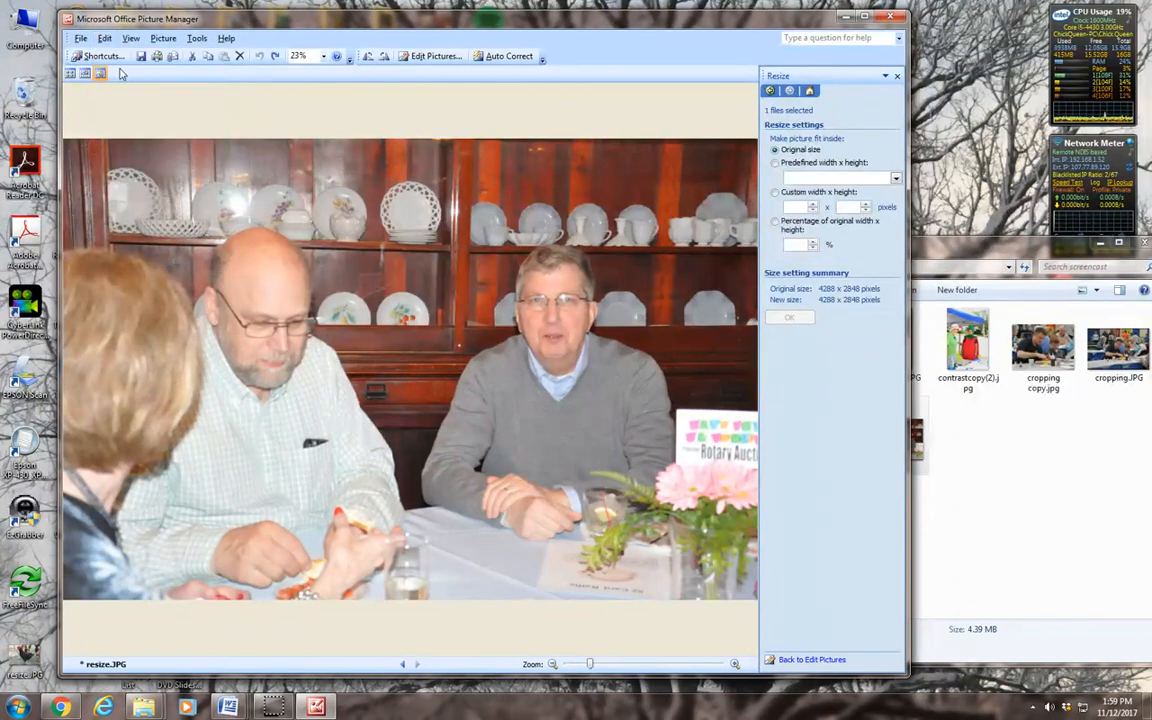
click(100, 38)
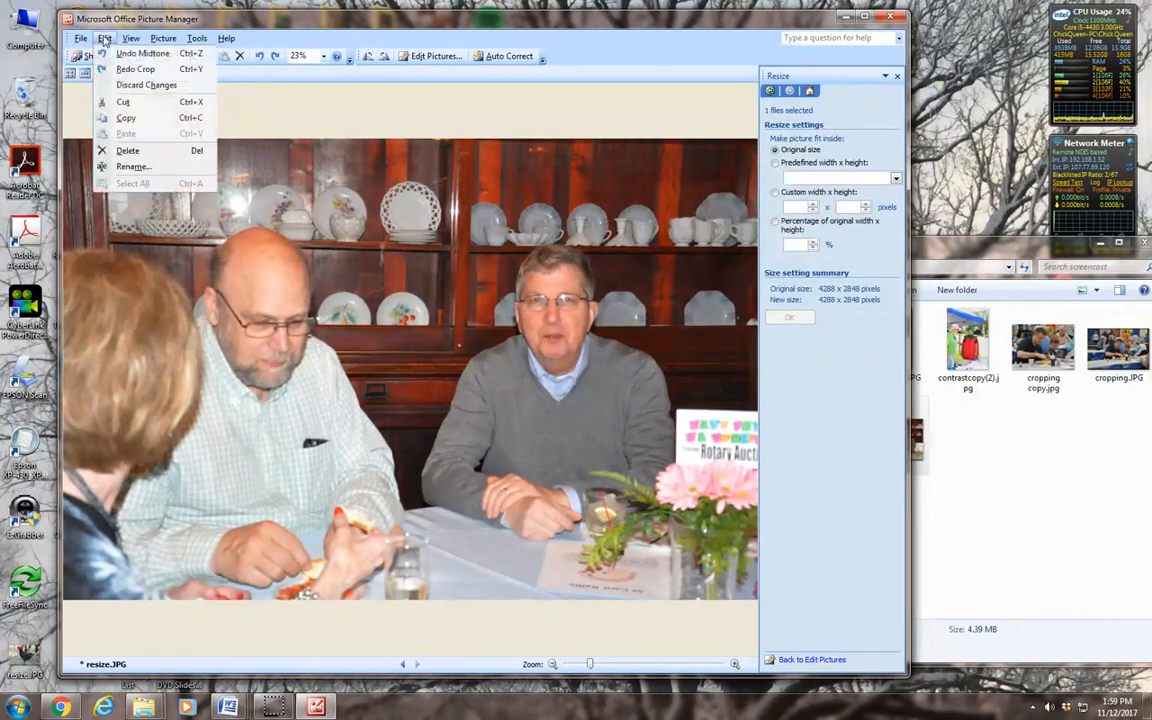
click(134, 69)
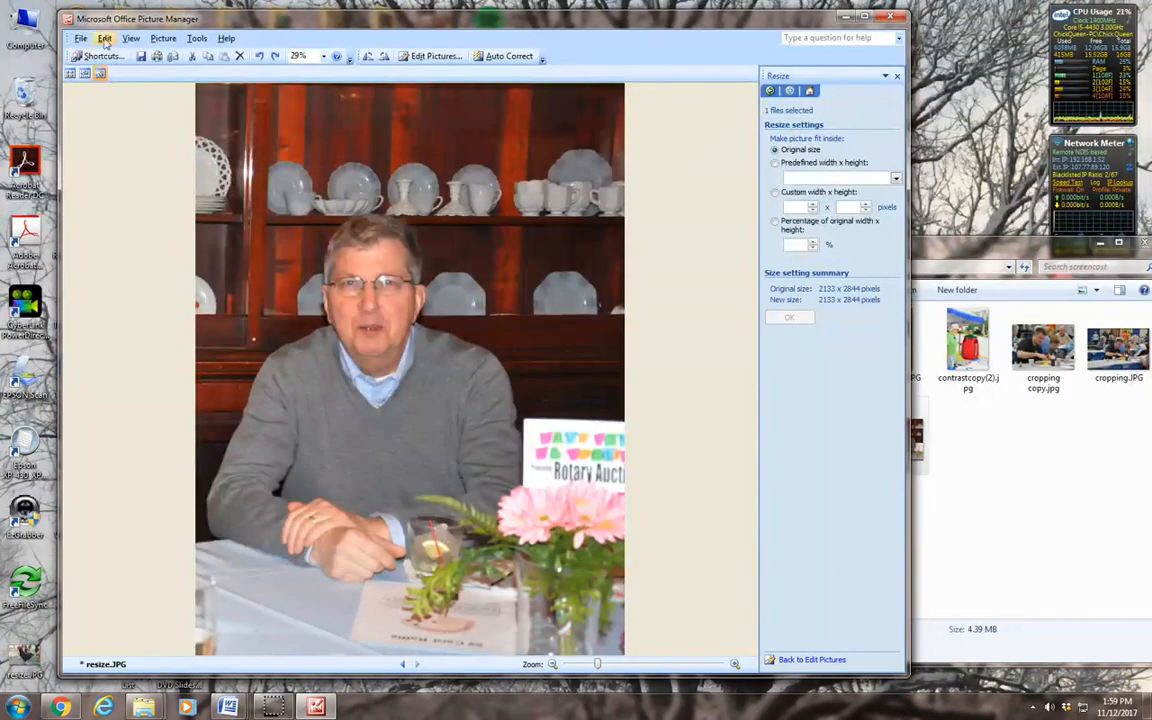
click(104, 38)
click(121, 70)
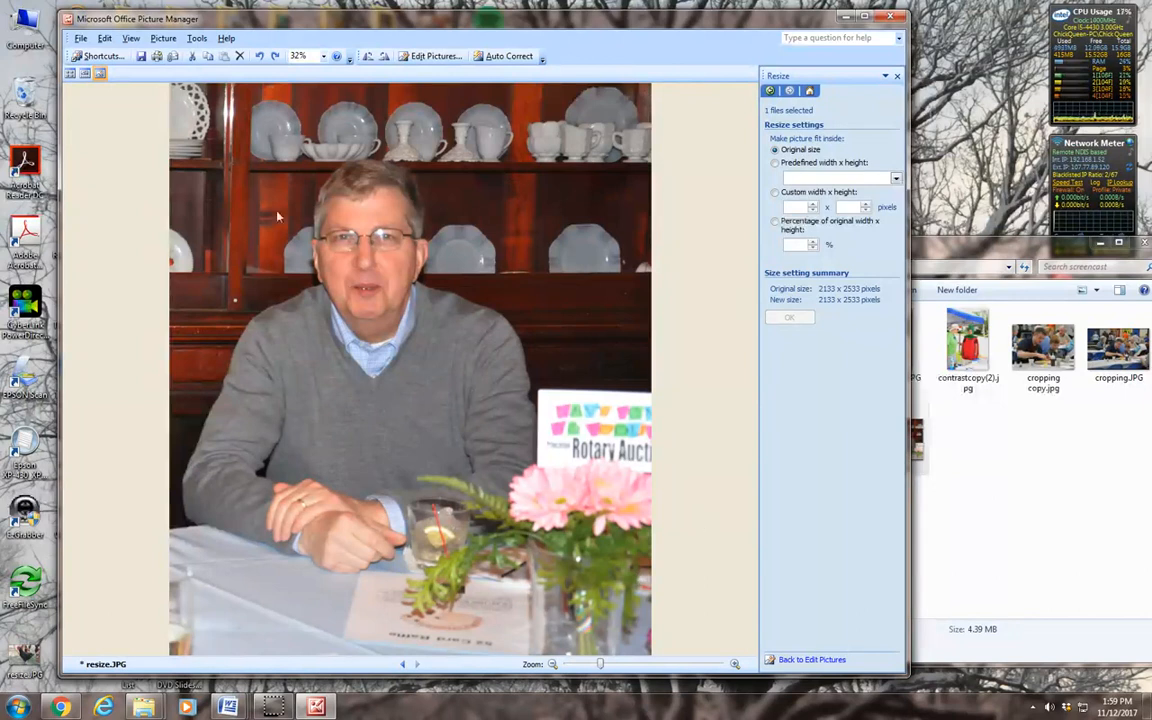
click(105, 38)
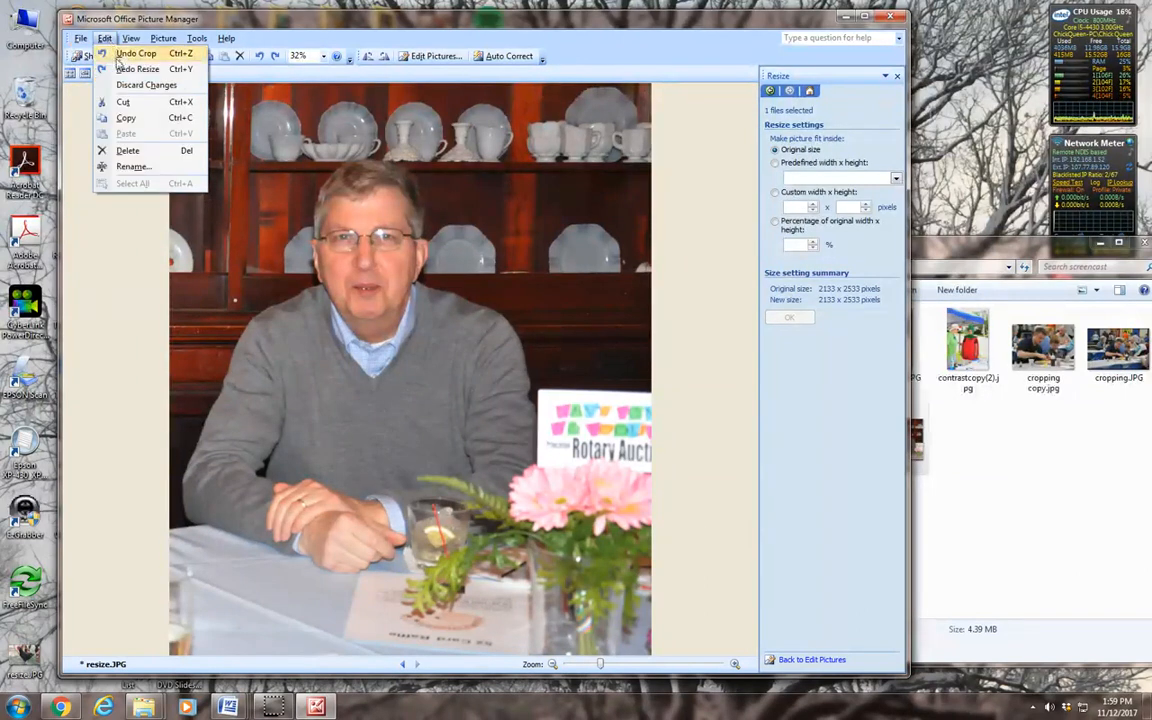
click(122, 71)
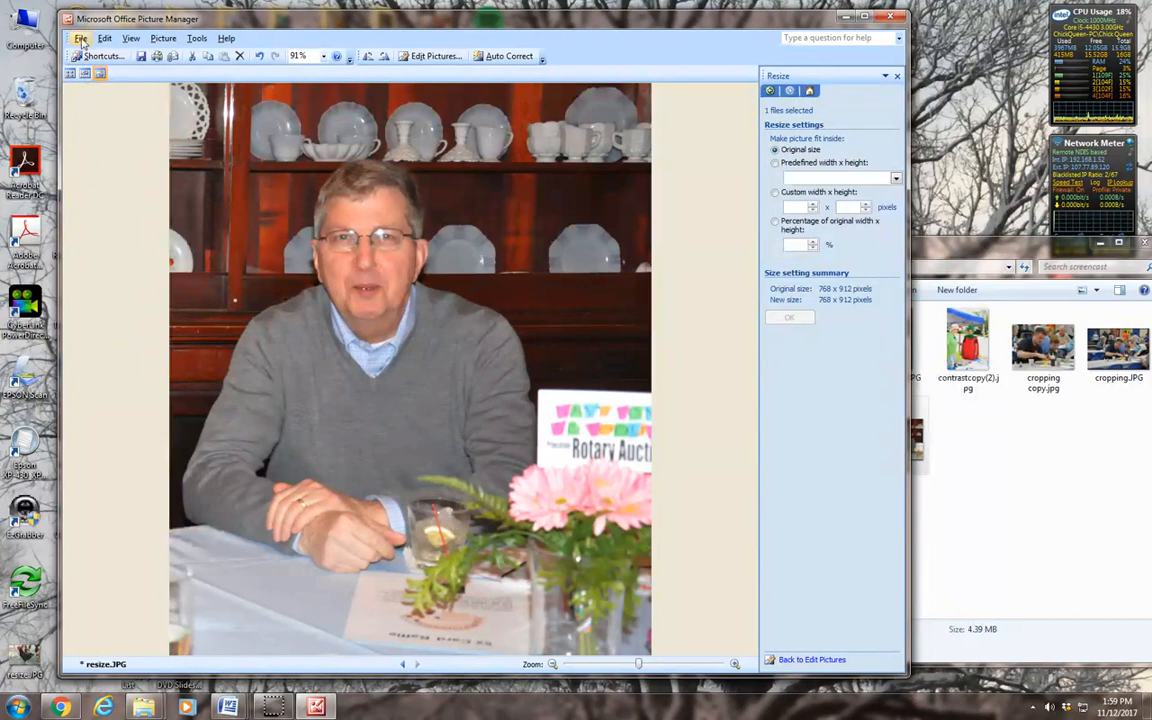
click(80, 38)
click(106, 102)
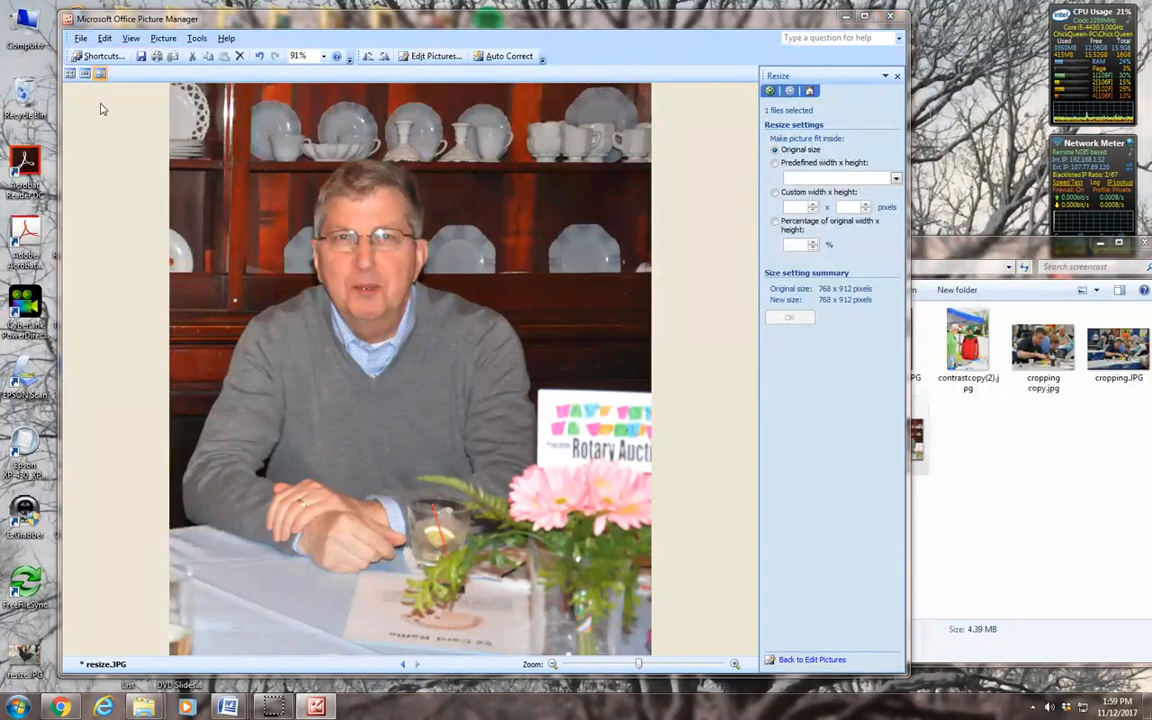
drag(179, 319, 187, 320)
text(copyg)
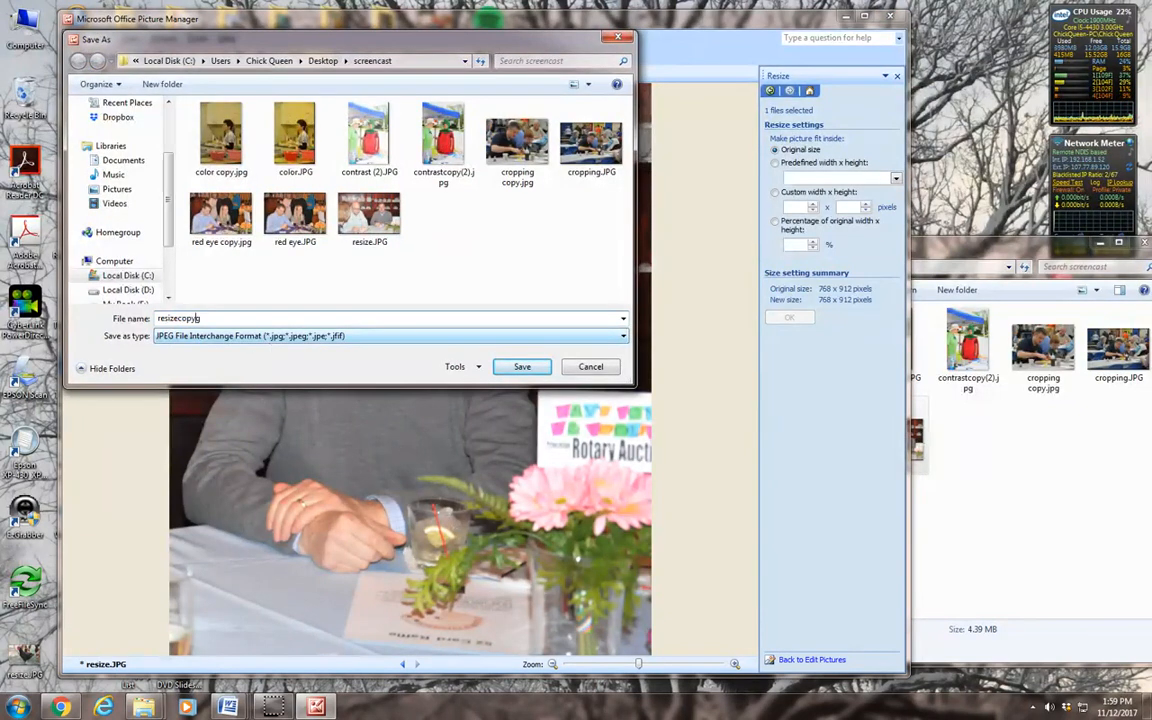
key(BackSpace)
click(591, 367)
- Save the resized picture as "resize.copyjpg" in JPEG format in the screencast folder and close Picture Manager without saving changes to the original
click(80, 38)
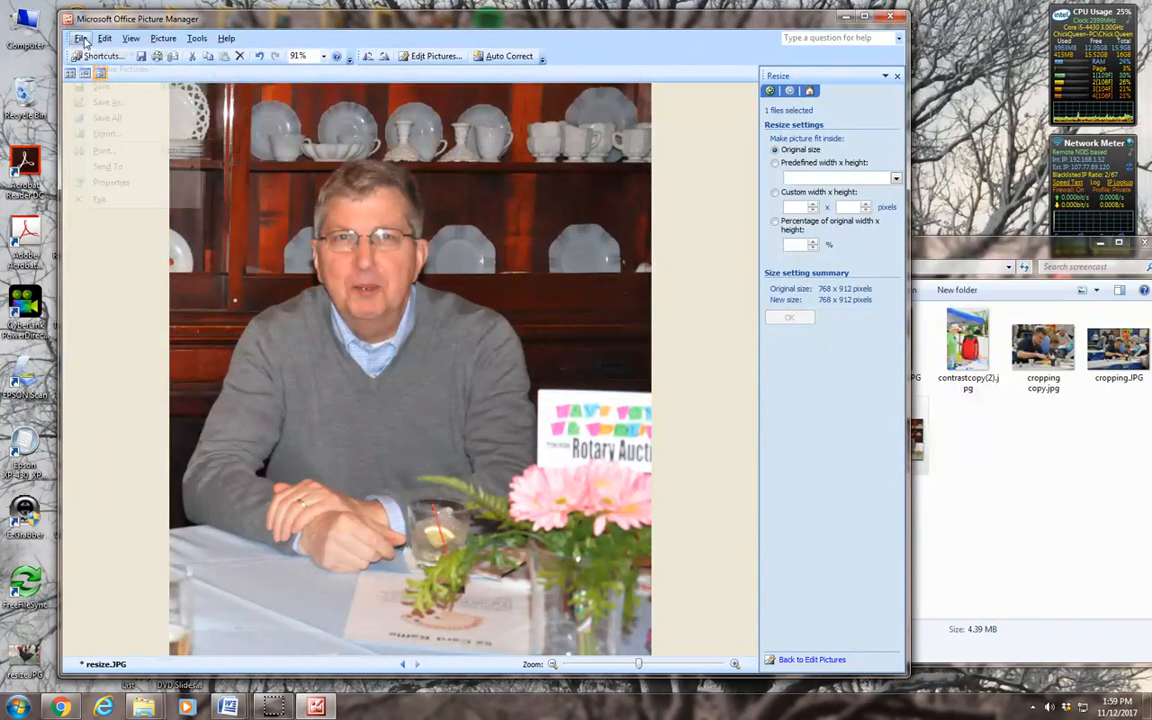
click(108, 102)
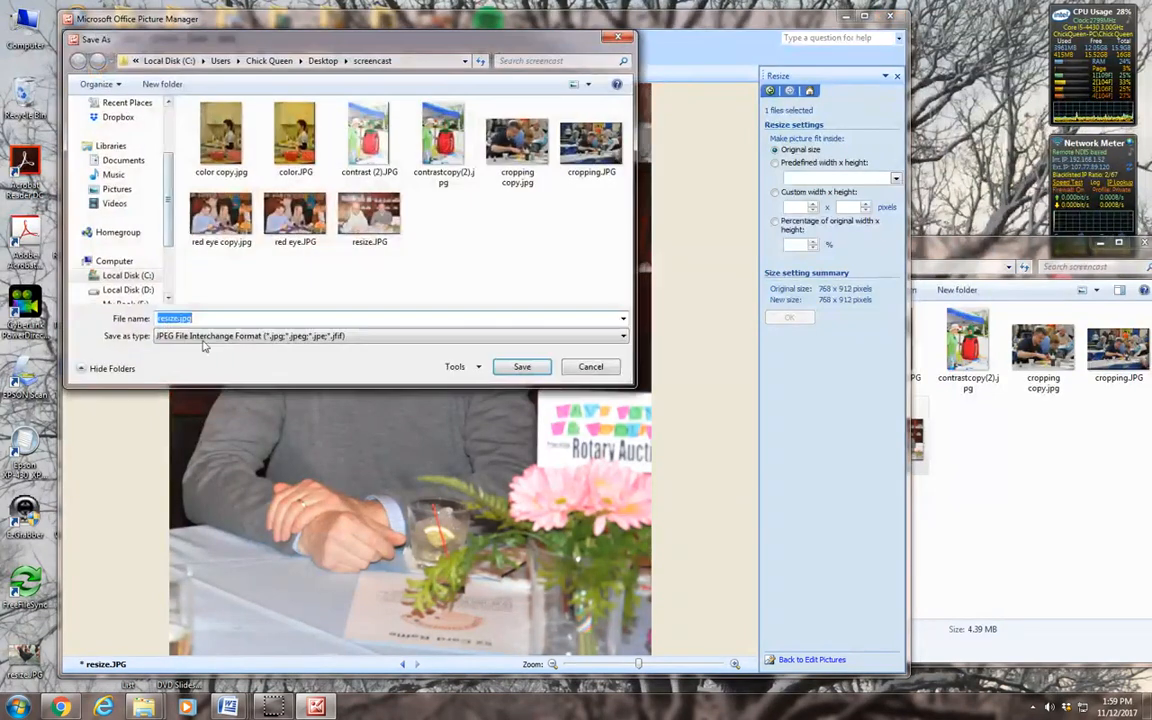
click(180, 318)
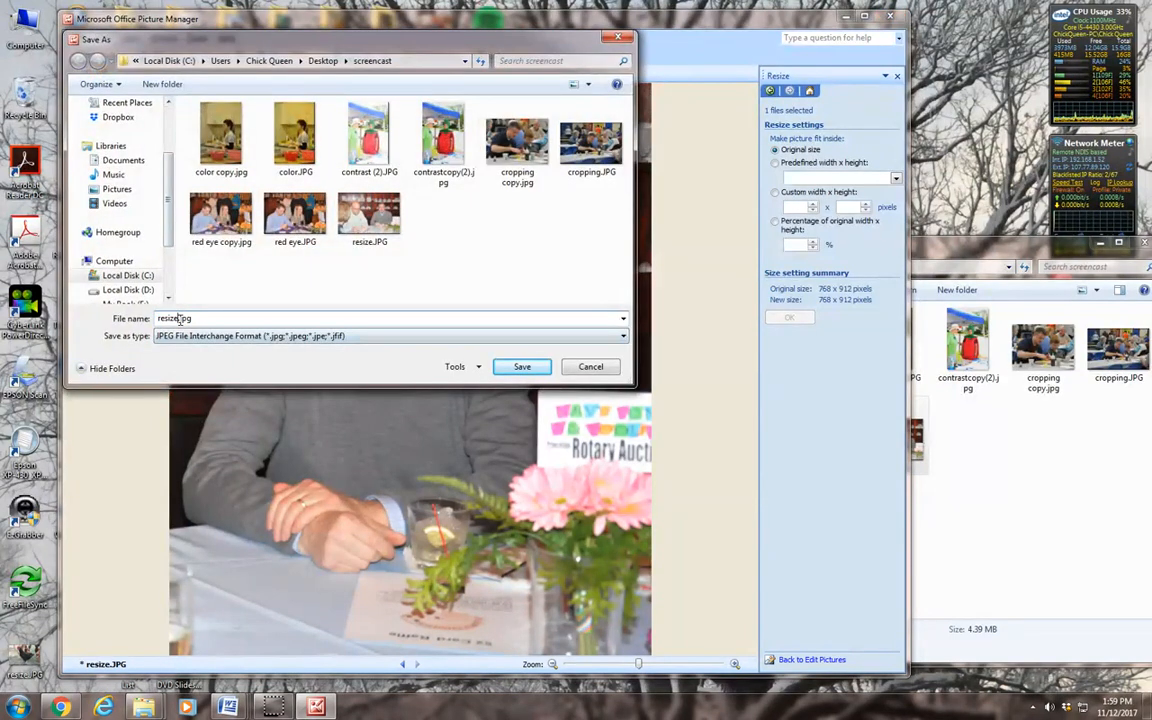
text(copy)
click(522, 366)
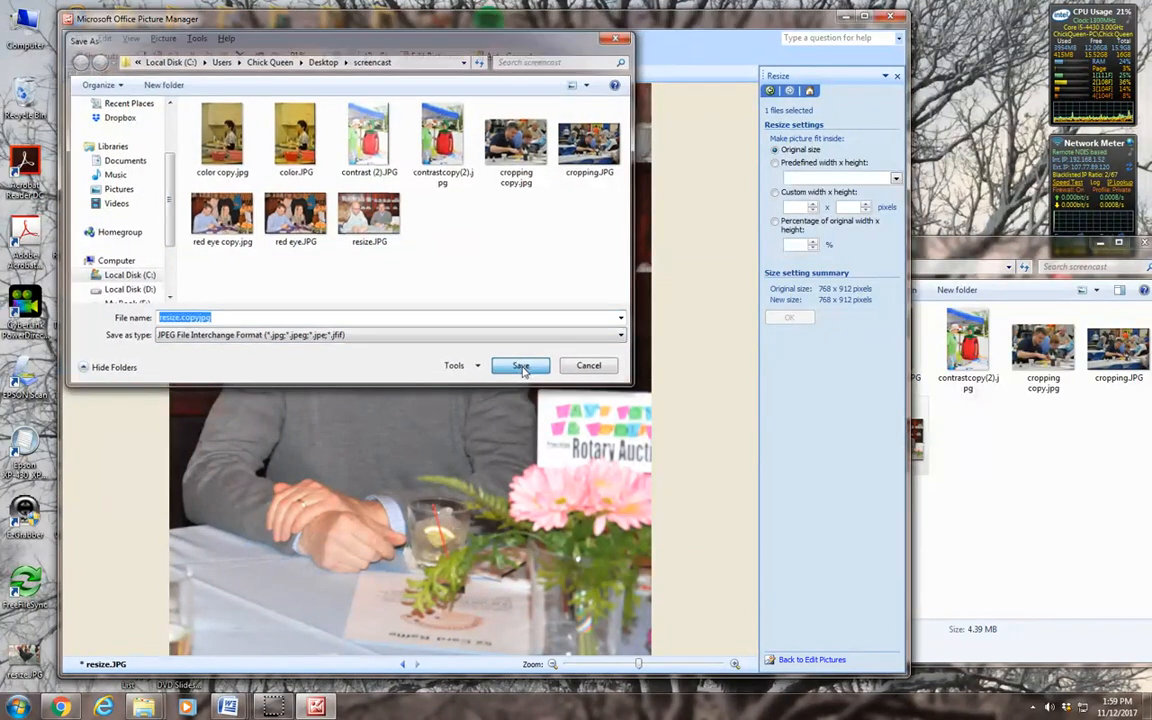
click(888, 17)
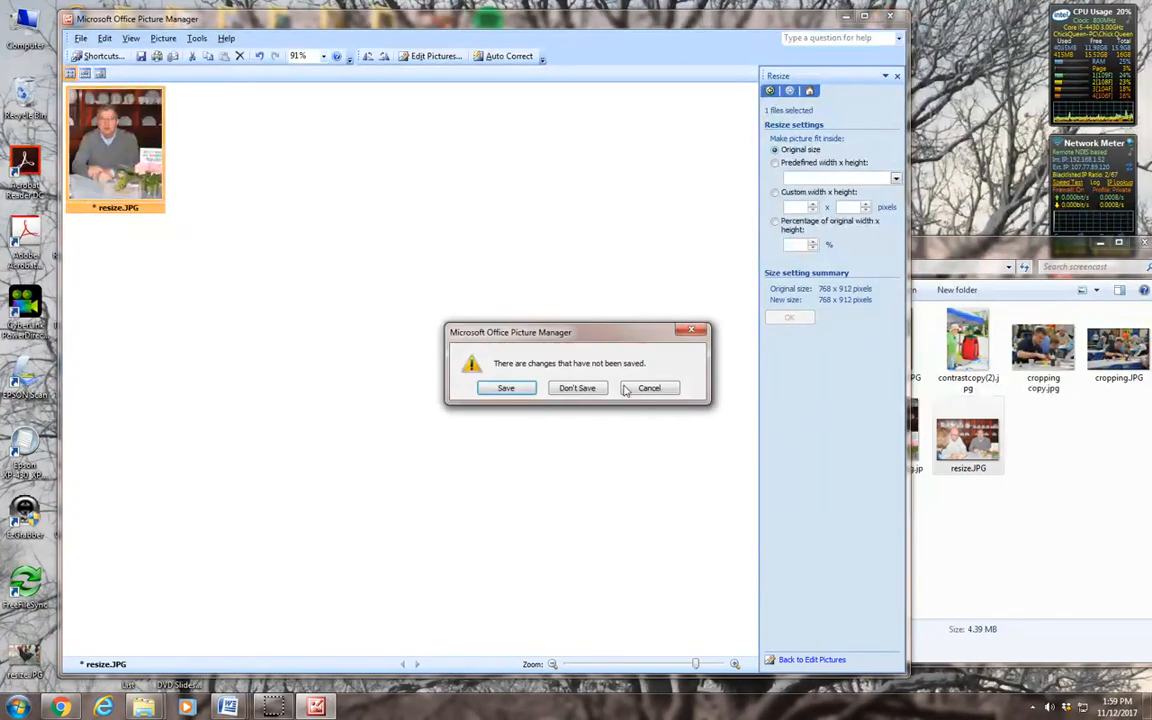
click(584, 388)
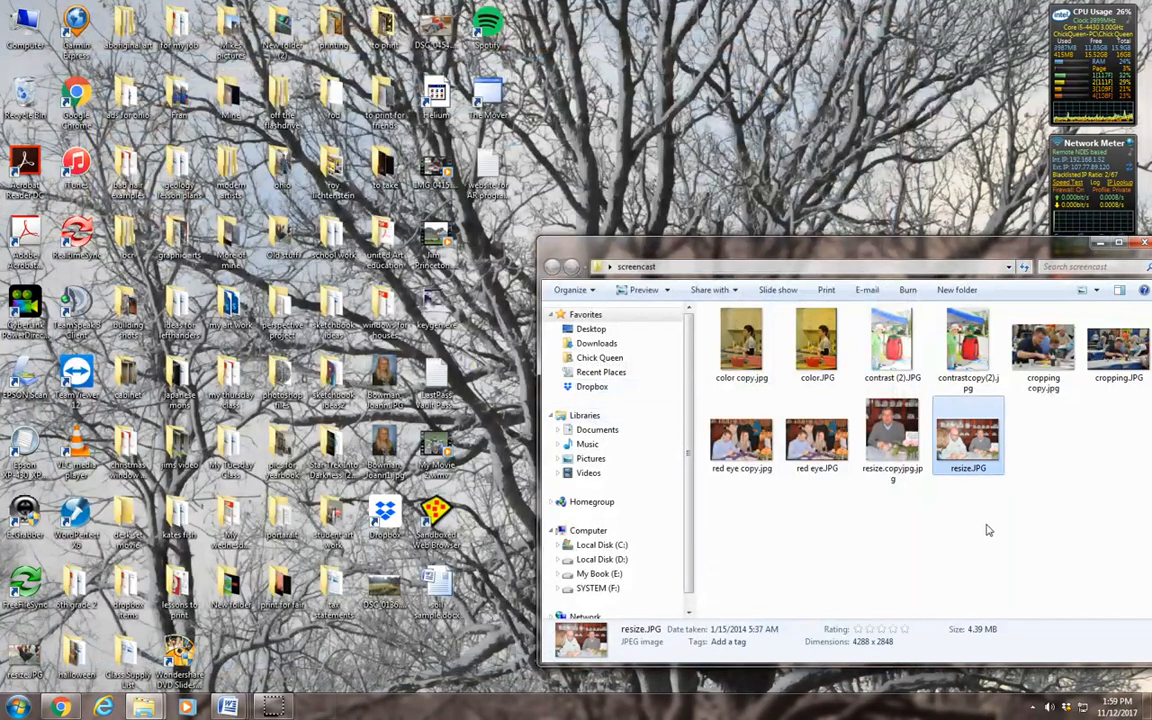